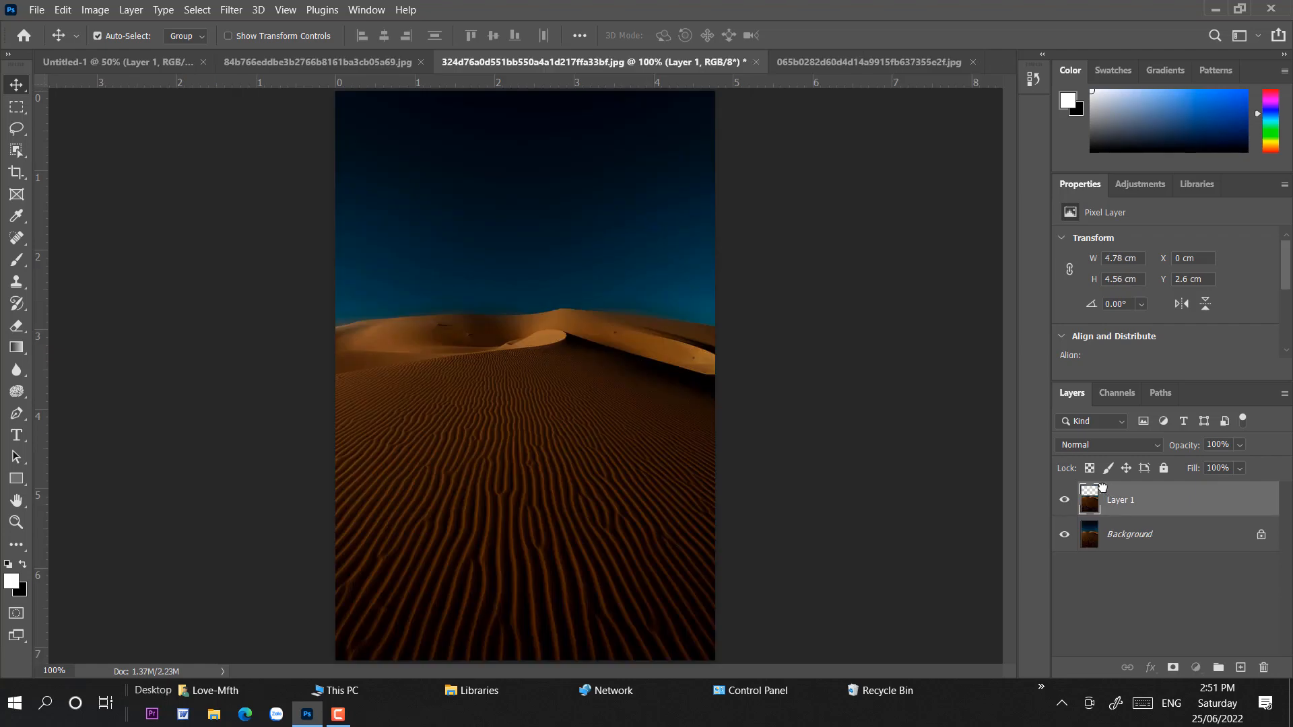
# Copy the masked-out desert dune layer into the Untitled-1 document and enlarge it proportionally to about 196%
pyautogui.moveTo(1102, 490); pyautogui.dragTo(547, 286)
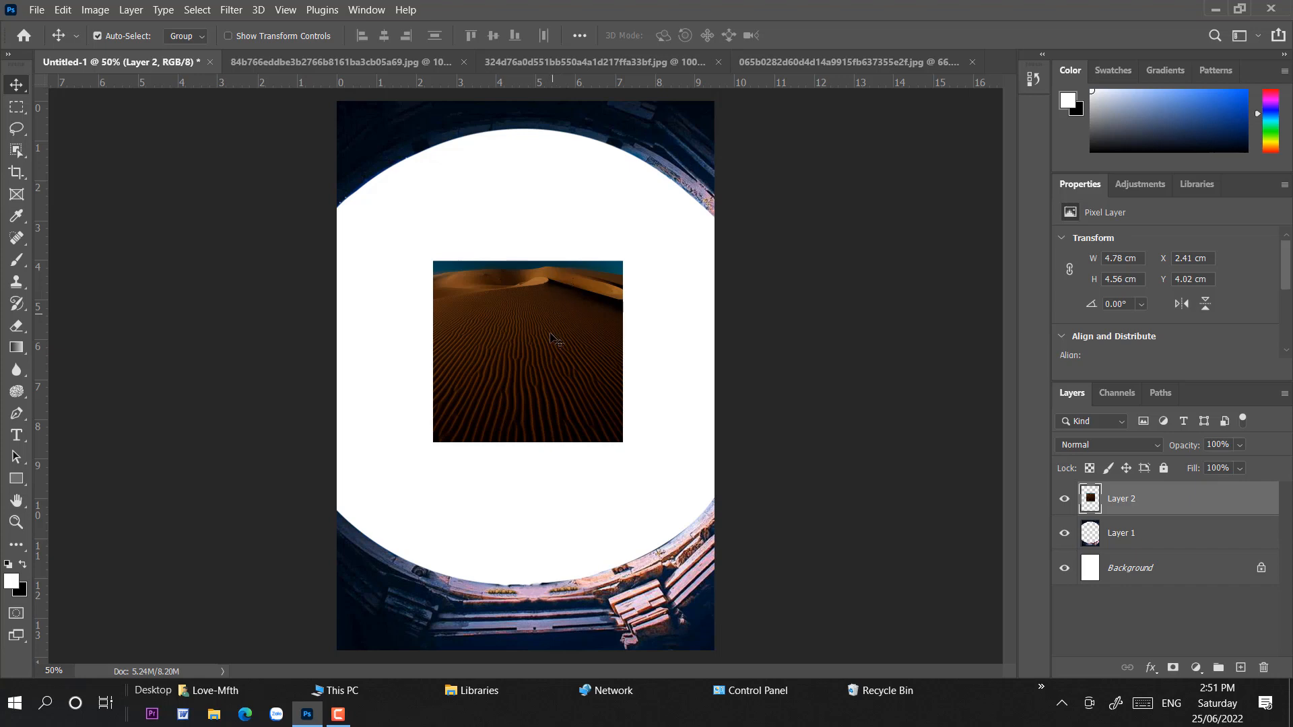
pyautogui.moveTo(559, 376); pyautogui.dragTo(562, 388)
pyautogui.hotkey('ctrl', 't')
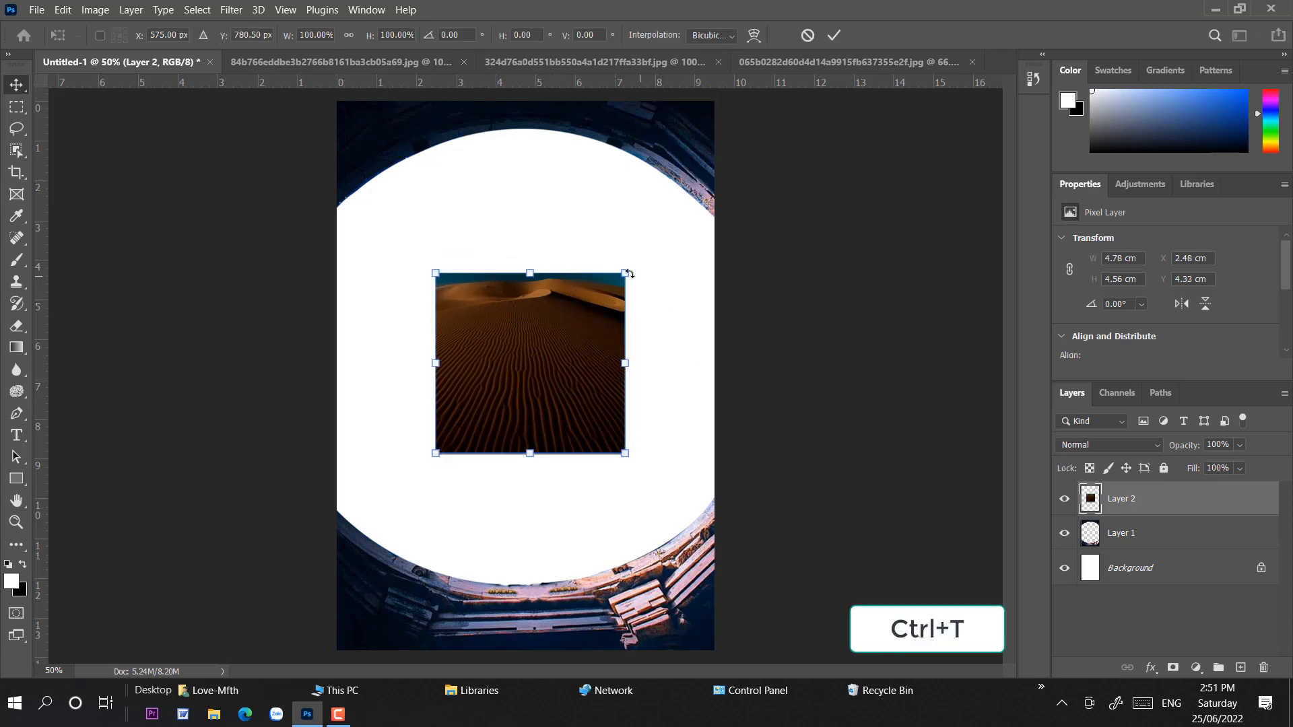
pyautogui.moveTo(626, 274); pyautogui.dragTo(802, 87)
pyautogui.moveTo(627, 330); pyautogui.dragTo(475, 499)
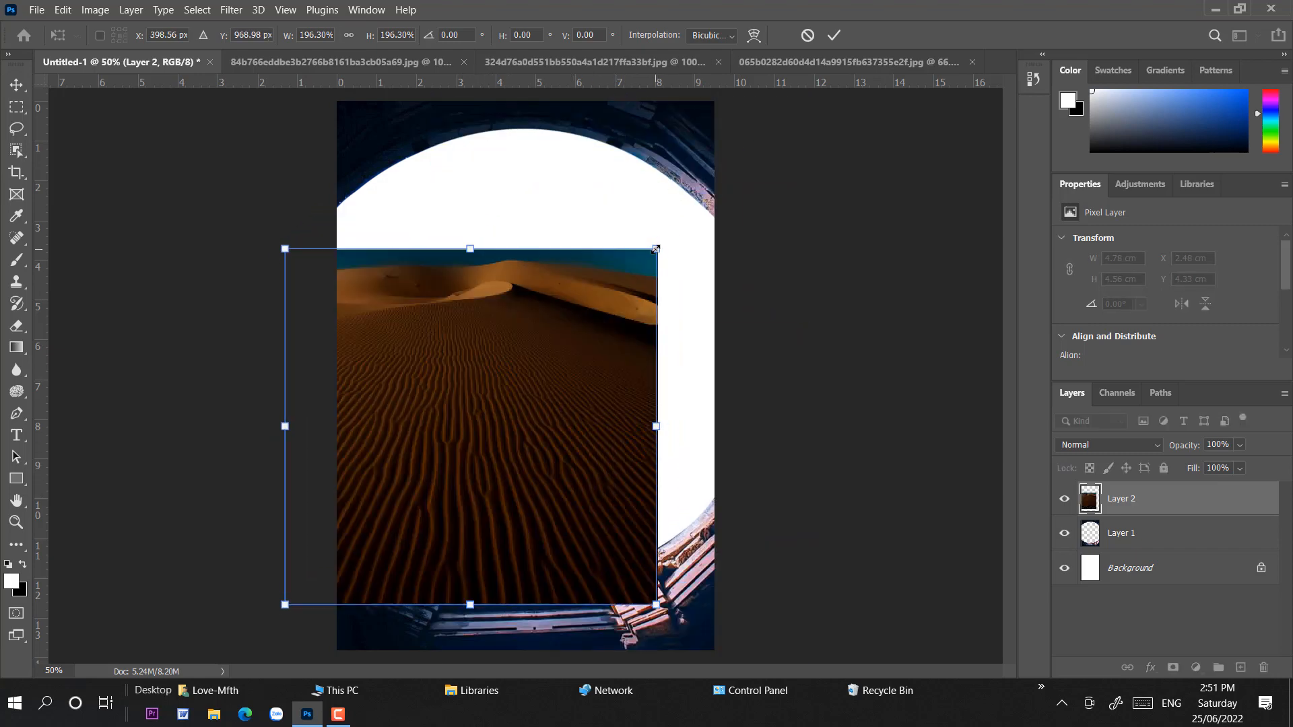
# Stretch the dune layer across the canvas width over the lower half, about 9.96 cm wide and 7.3 cm high
pyautogui.moveTo(596, 390); pyautogui.dragTo(637, 393)
pyautogui.moveTo(708, 250); pyautogui.dragTo(747, 247)
pyautogui.moveTo(527, 230); pyautogui.dragTo(528, 324)
pyautogui.hotkey('ctrl', '-')
pyautogui.hotkey('ctrl', '+')
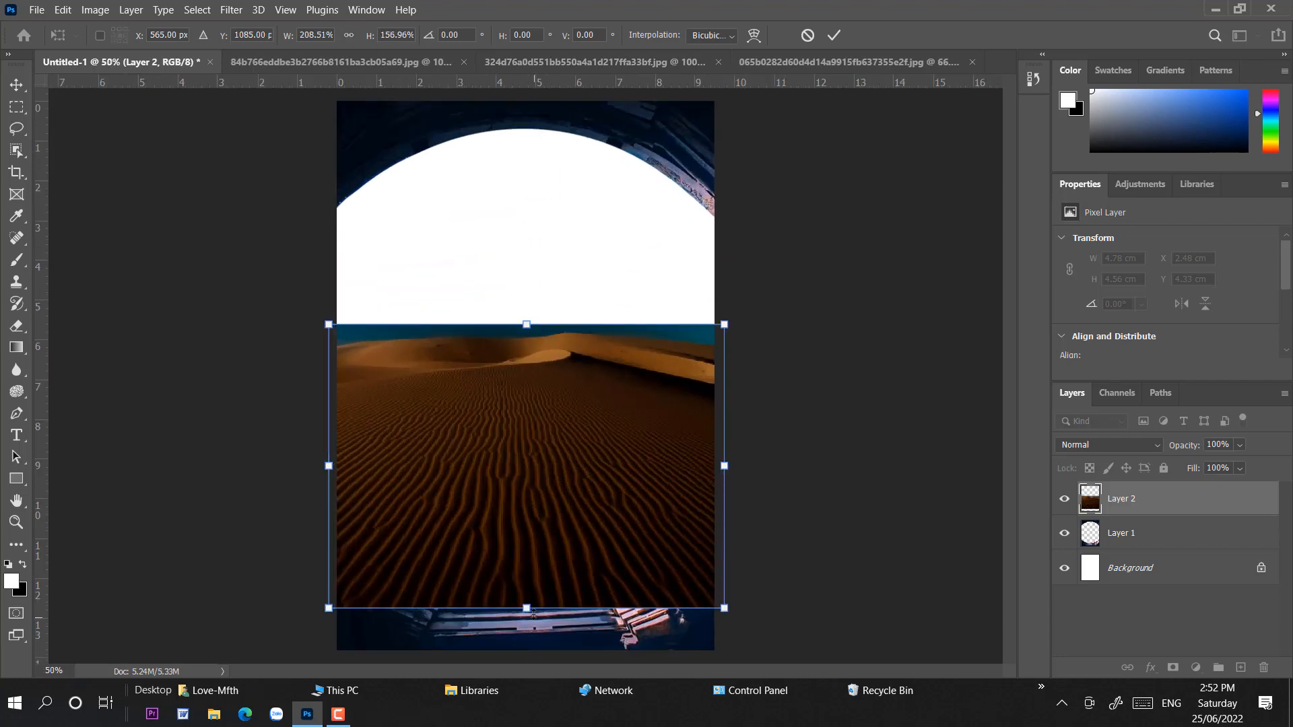
pyautogui.moveTo(533, 612); pyautogui.dragTo(534, 616)
pyautogui.press('Return')
# Move the dune layer behind the round window frame layer and reduce its height to about 99%
pyautogui.hotkey('ctrl', '[')
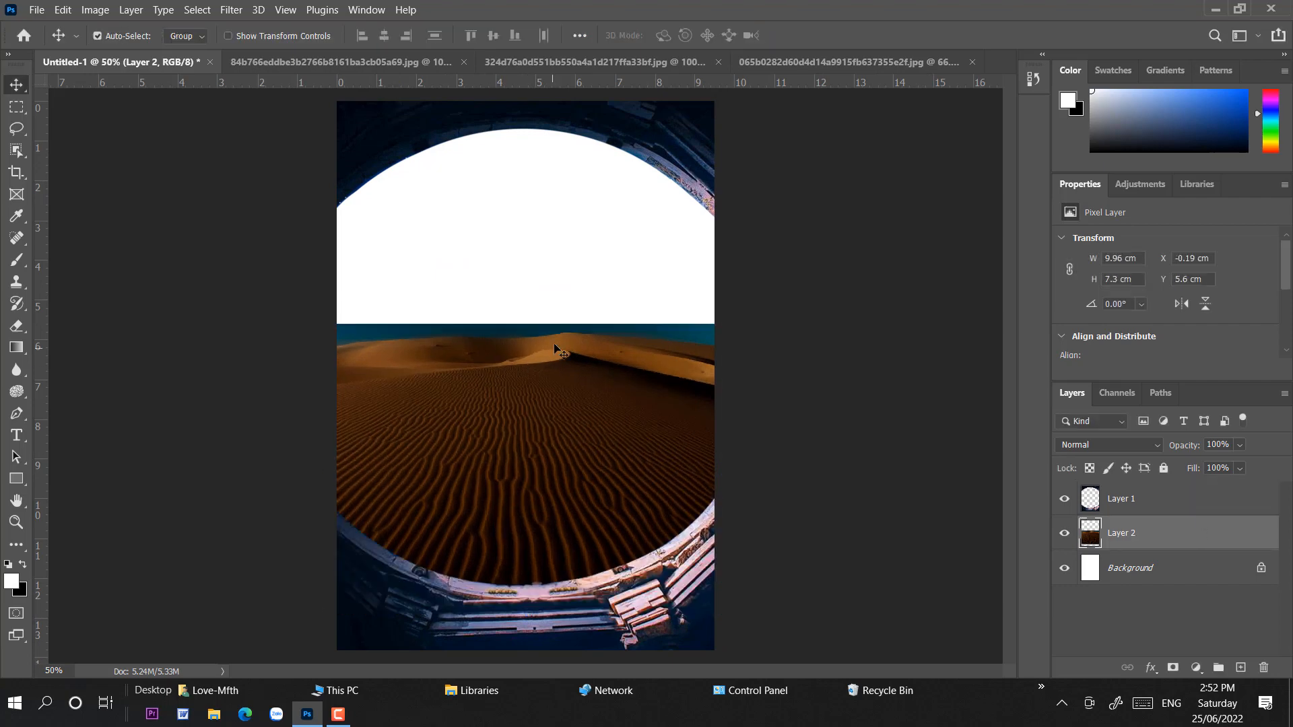
pyautogui.hotkey('ctrl', 't')
pyautogui.moveTo(529, 323); pyautogui.dragTo(529, 325)
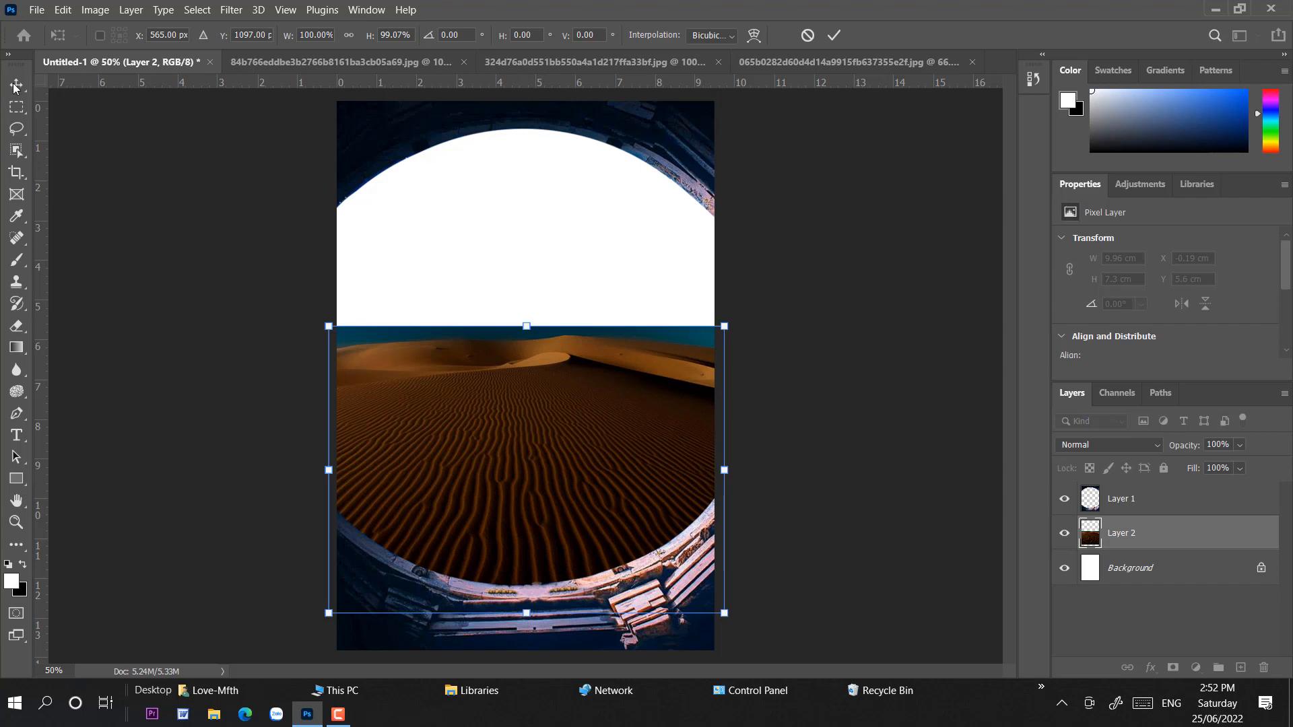
pyautogui.press('Return')
# Add a layer mask to the dune layer and set up a linear gradient from black (000000) to transparent
pyautogui.click(1173, 668)
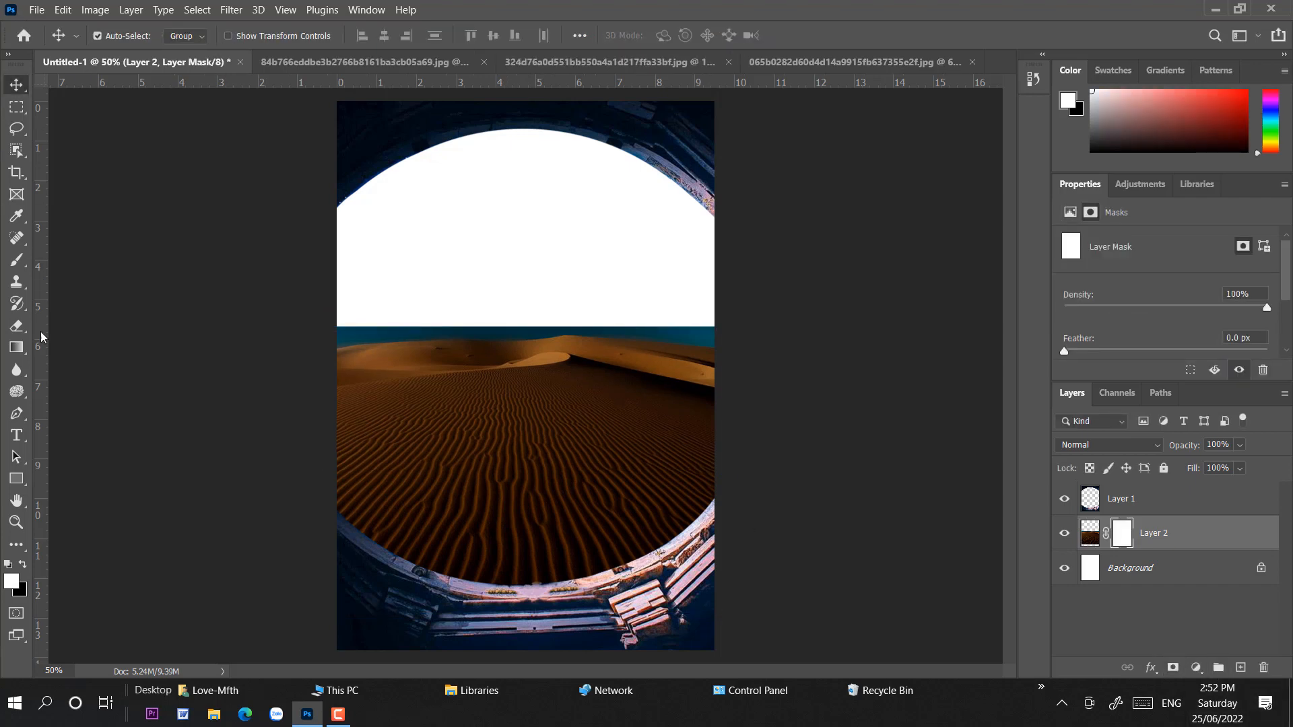
pyautogui.click(17, 347)
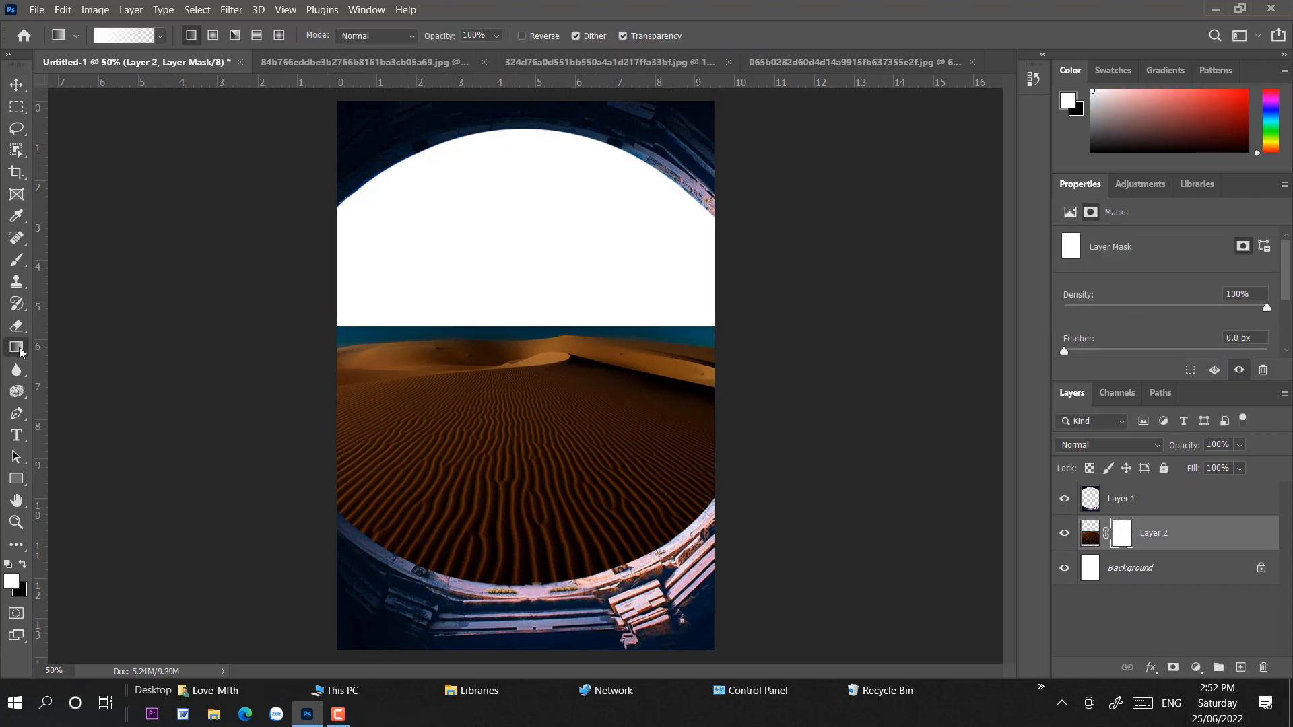
pyautogui.click(114, 41)
pyautogui.click(801, 373)
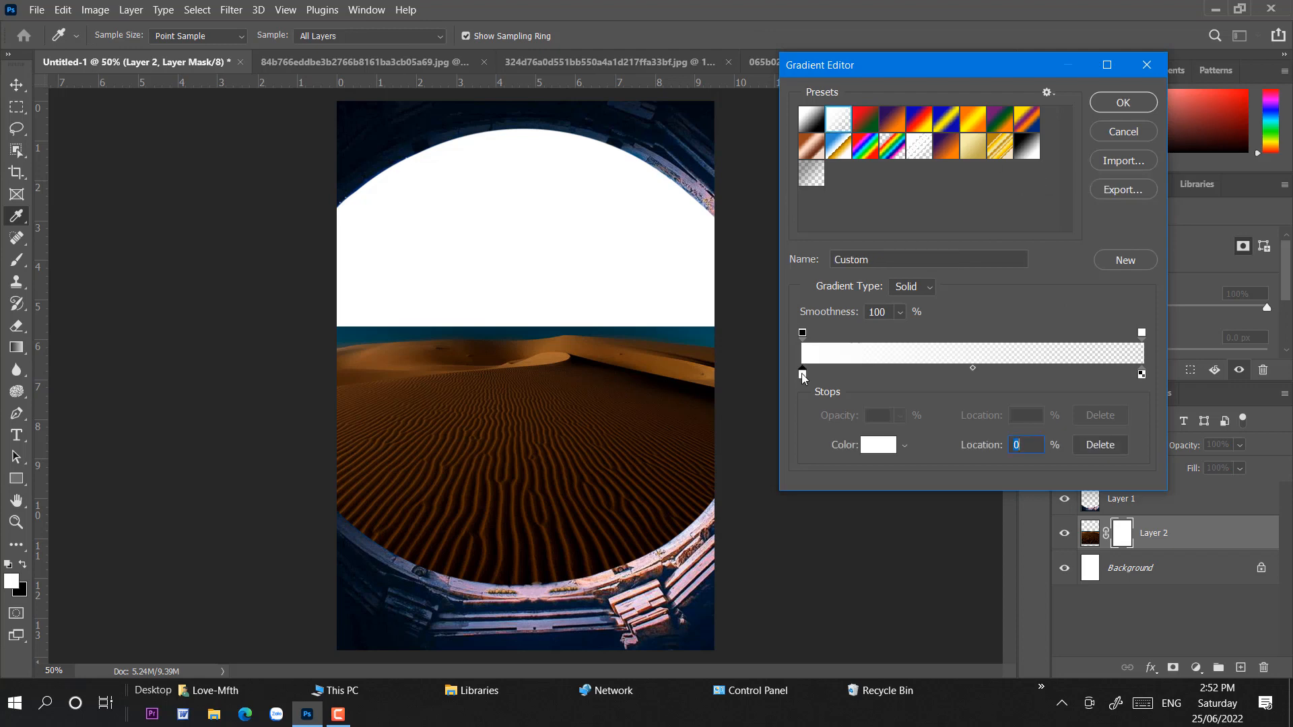
pyautogui.doubleClick(802, 373)
pyautogui.write('000000')
pyautogui.click(1228, 135)
pyautogui.click(1133, 107)
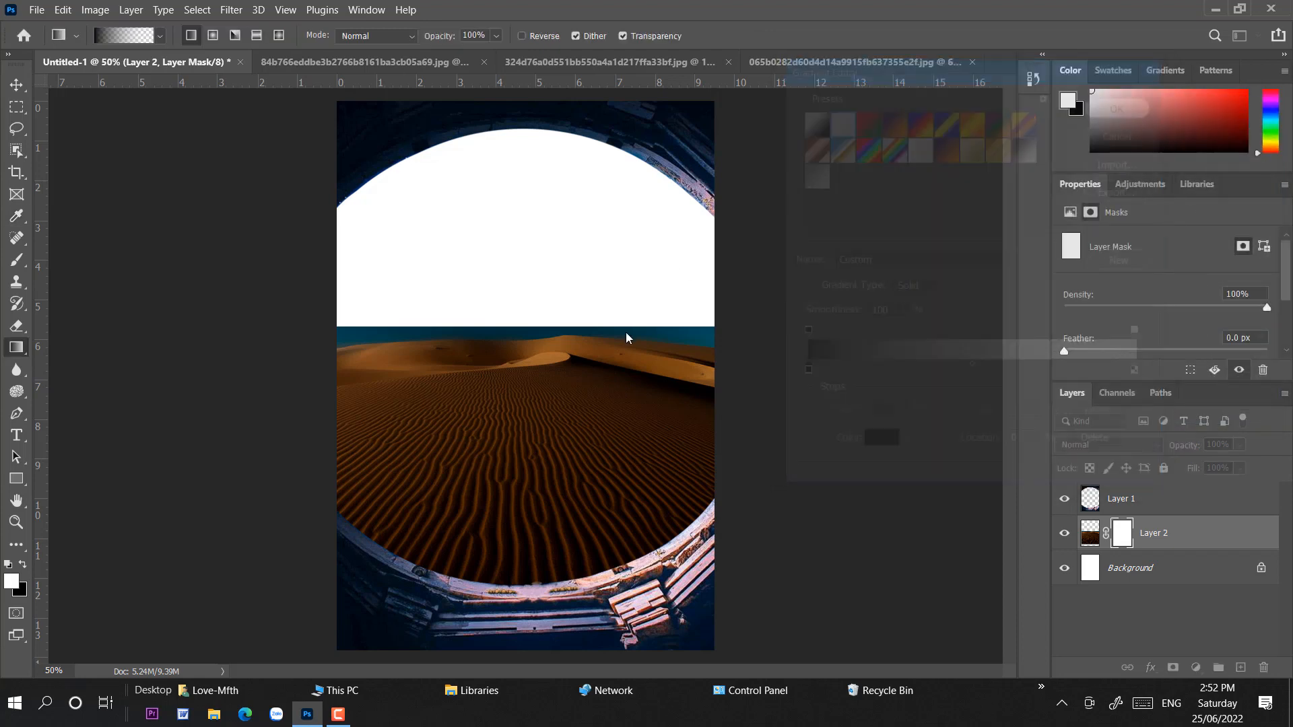
# Apply short black-to-transparent gradients on the dune layer's mask to fade out the sky strip along the horizon
pyautogui.moveTo(534, 344); pyautogui.dragTo(524, 337)
pyautogui.press('x')
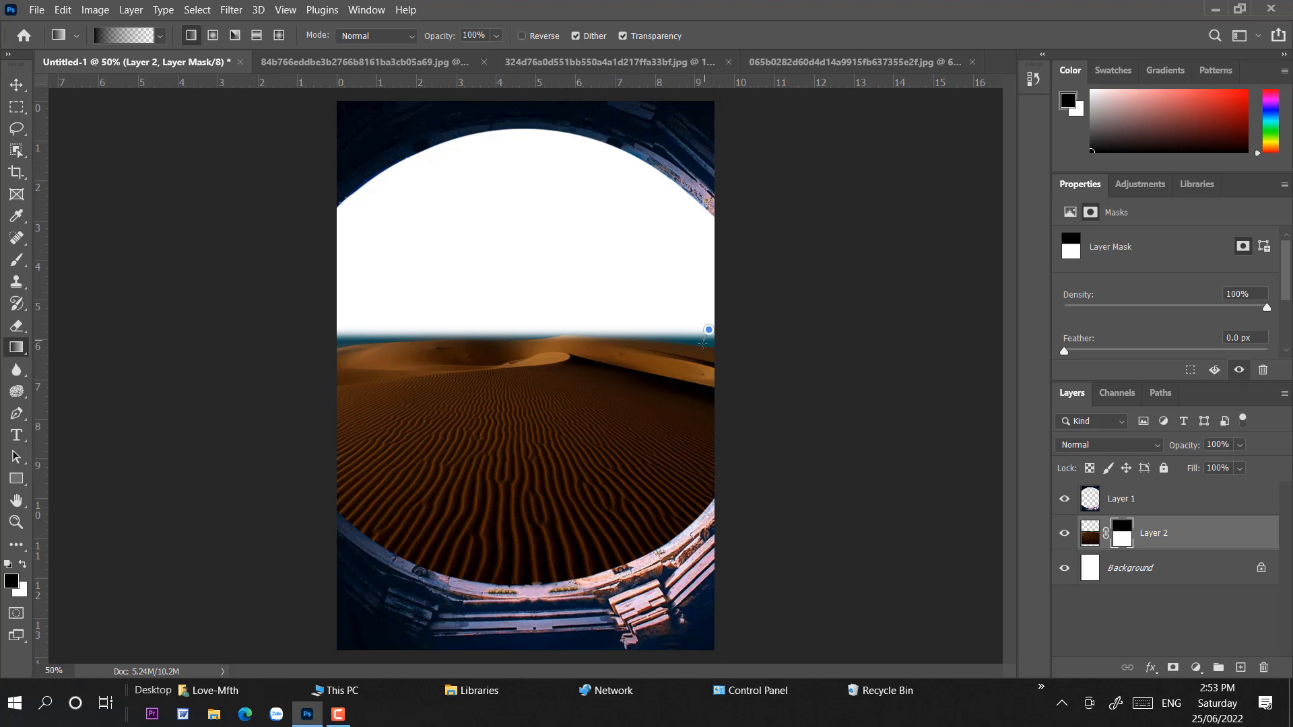
pyautogui.moveTo(695, 347); pyautogui.dragTo(695, 347)
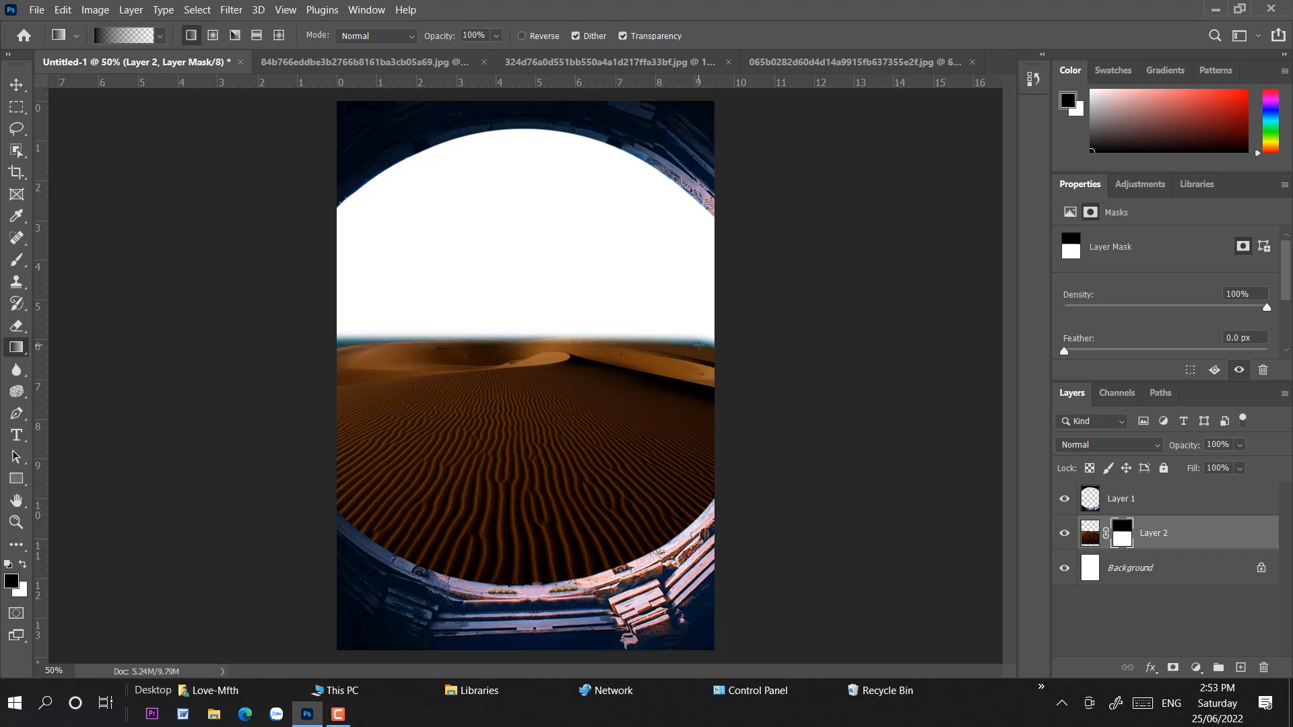
pyautogui.moveTo(699, 345); pyautogui.dragTo(699, 350)
# Copy the sunset sky with the crescent moon into Untitled-1 and enlarge it to about 208%
pyautogui.click(794, 61)
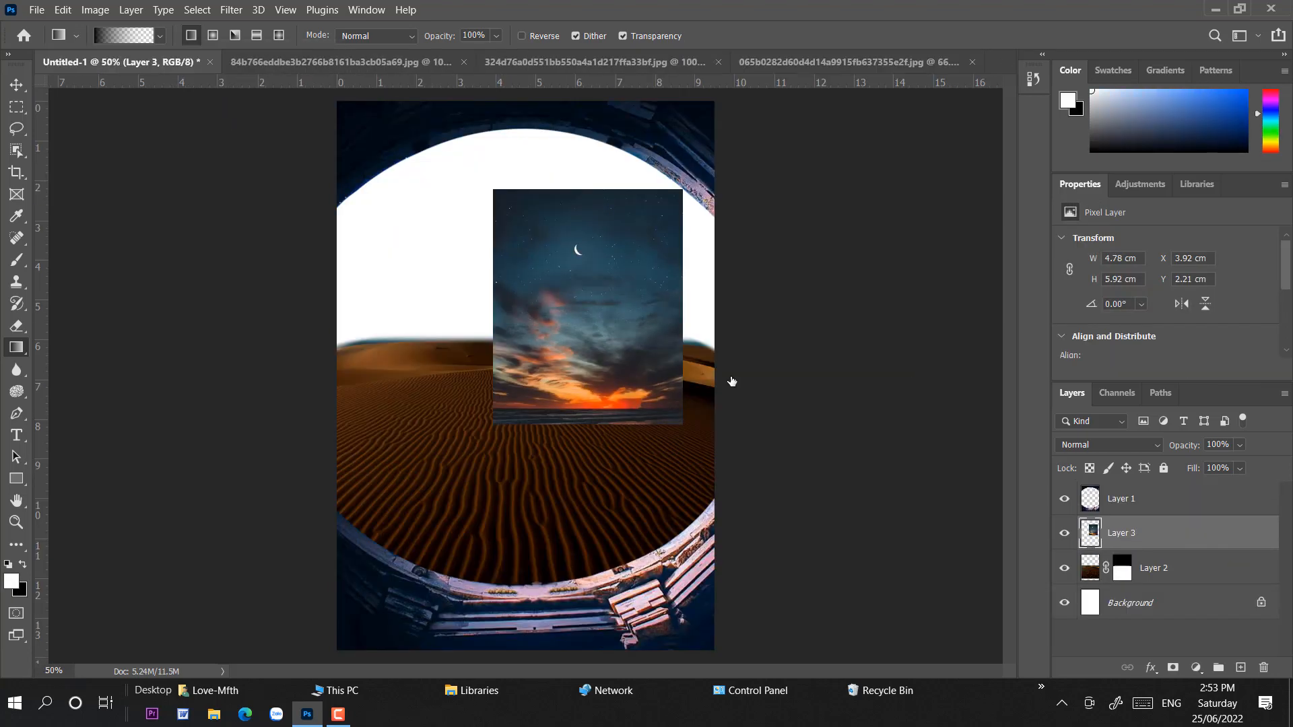
pyautogui.hotkey('ctrl', 't')
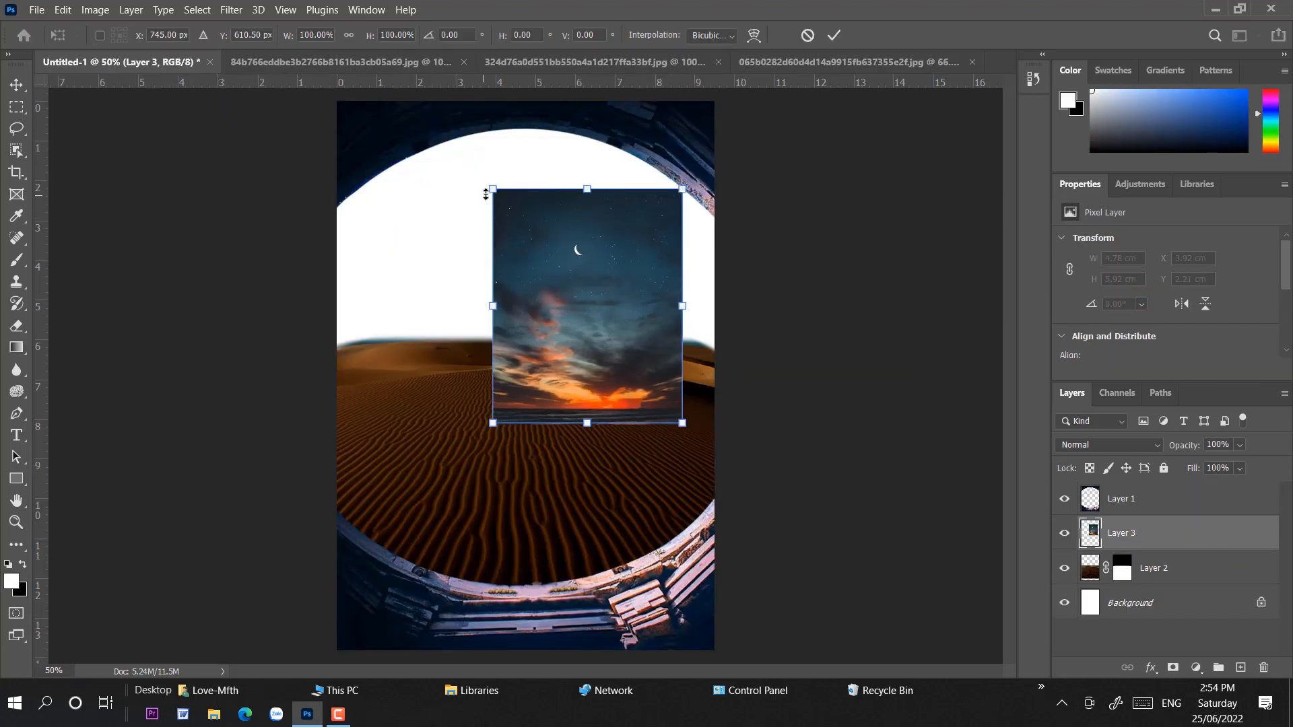
pyautogui.moveTo(485, 194); pyautogui.dragTo(56, 193)
pyautogui.moveTo(683, 423); pyautogui.dragTo(723, 463)
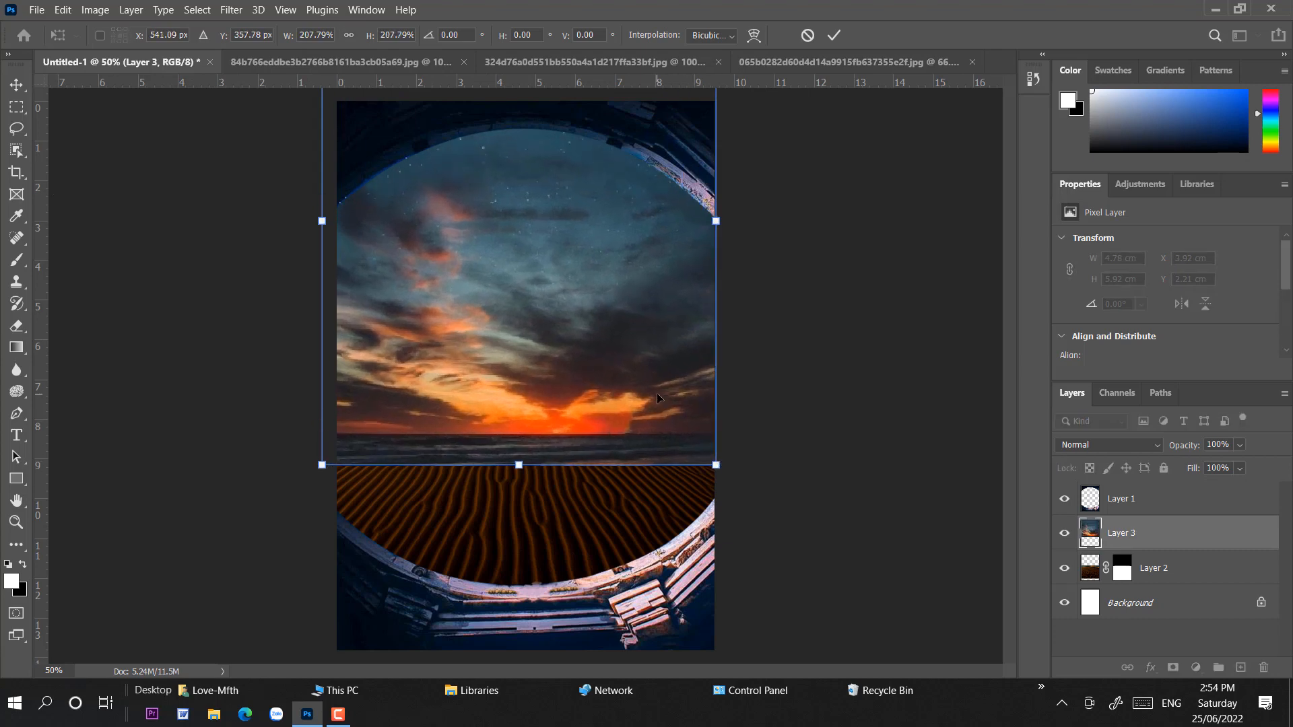
# Resize the sunset sky to about 202% width and 147% height so the moon sits inside the round window
pyautogui.moveTo(322, 221); pyautogui.dragTo(330, 228)
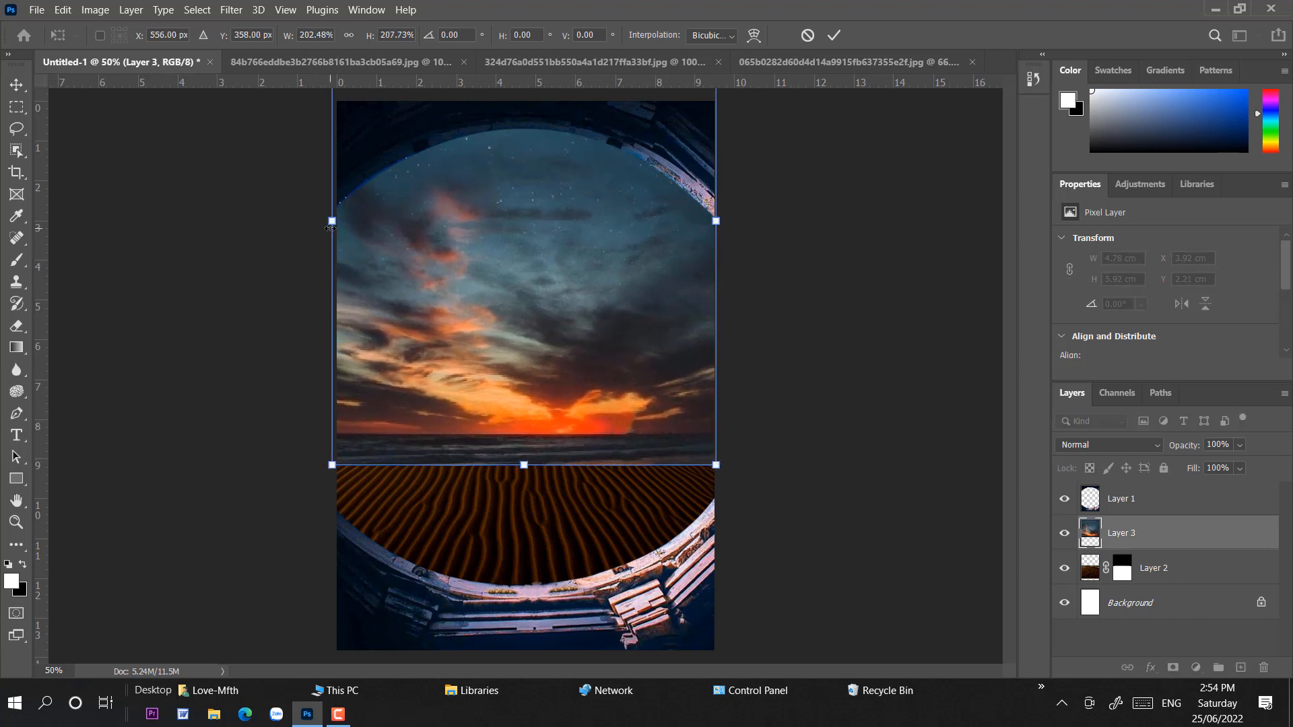
pyautogui.hotkey('ctrl', '-')
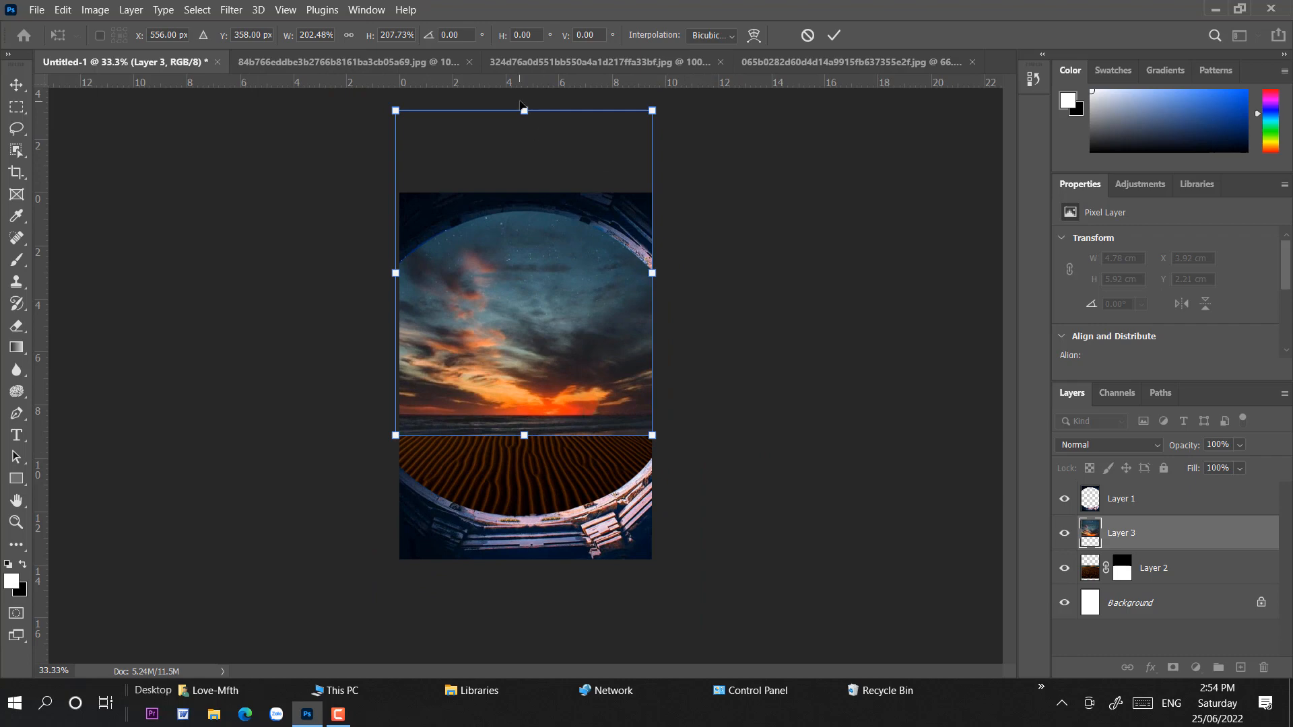
pyautogui.moveTo(521, 104); pyautogui.dragTo(512, 207)
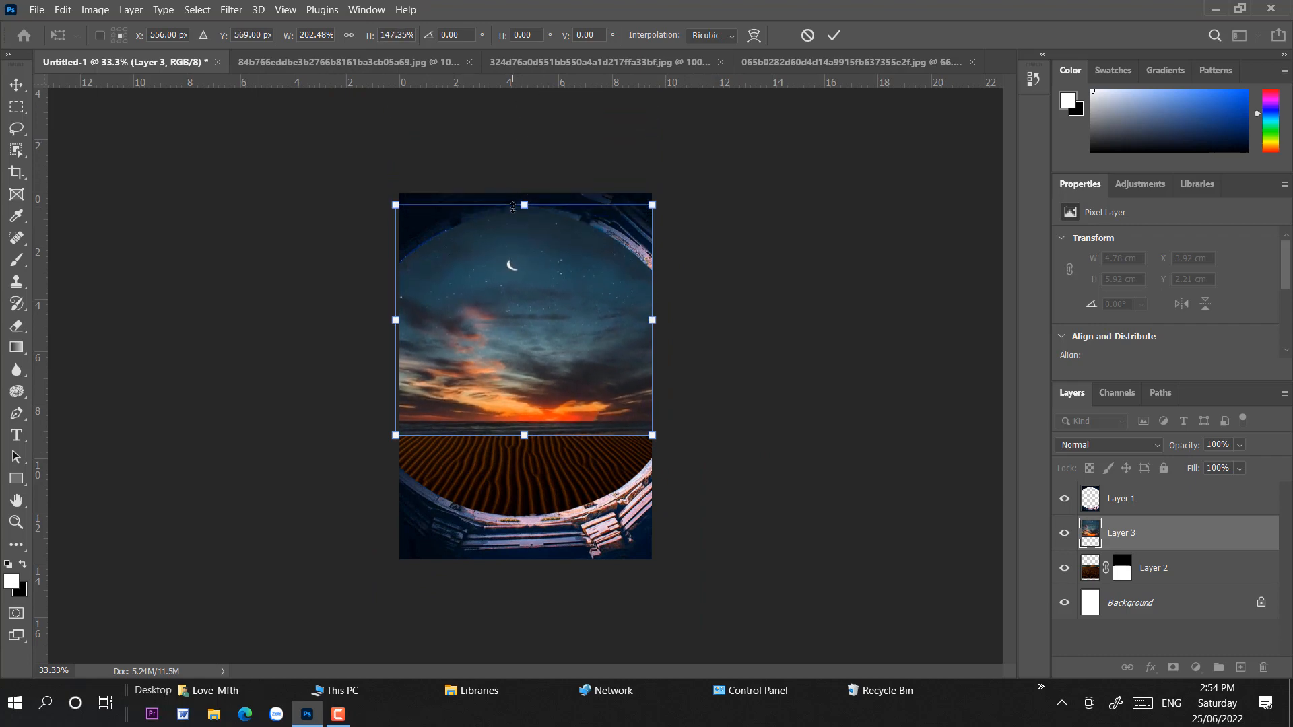
pyautogui.press('Return')
# Move the sunset sky layer behind the dunes and compress it to about 6.01 cm high, ending at the horizon
pyautogui.press('g')
pyautogui.hotkey('ctrl', '[')
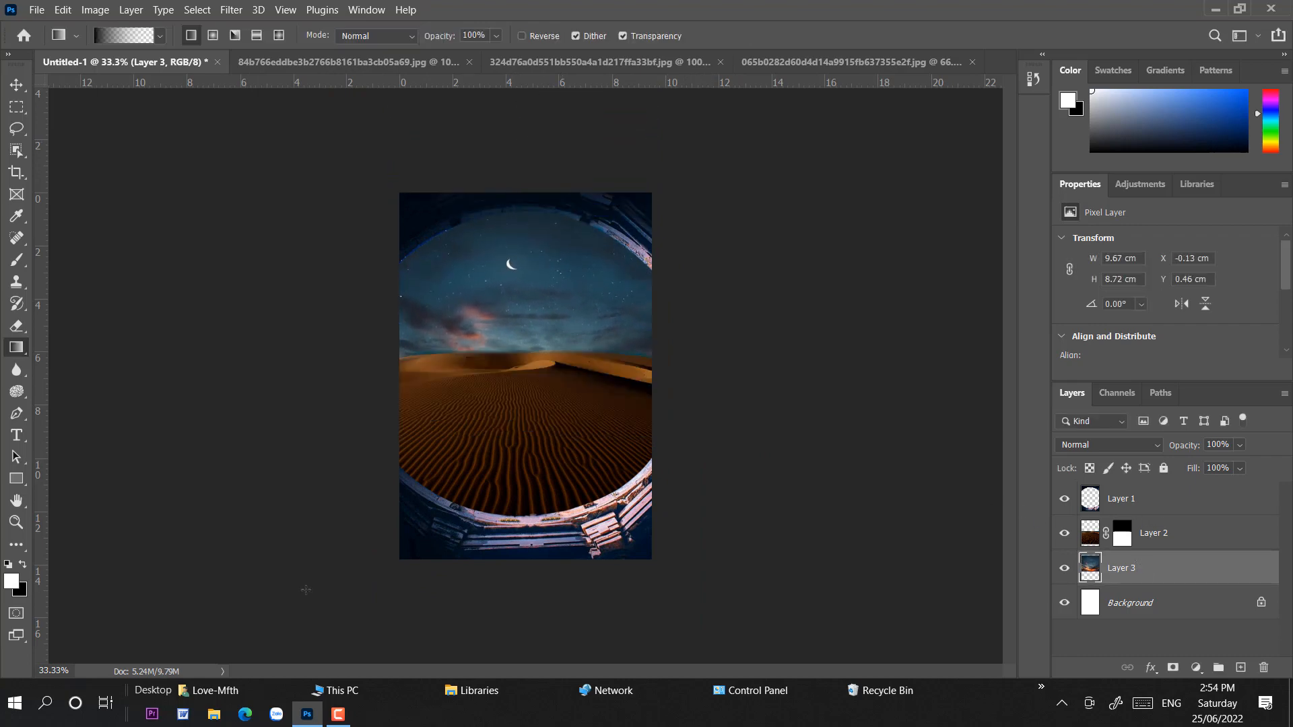
pyautogui.hotkey('ctrl', 't')
pyautogui.moveTo(524, 208); pyautogui.dragTo(525, 206)
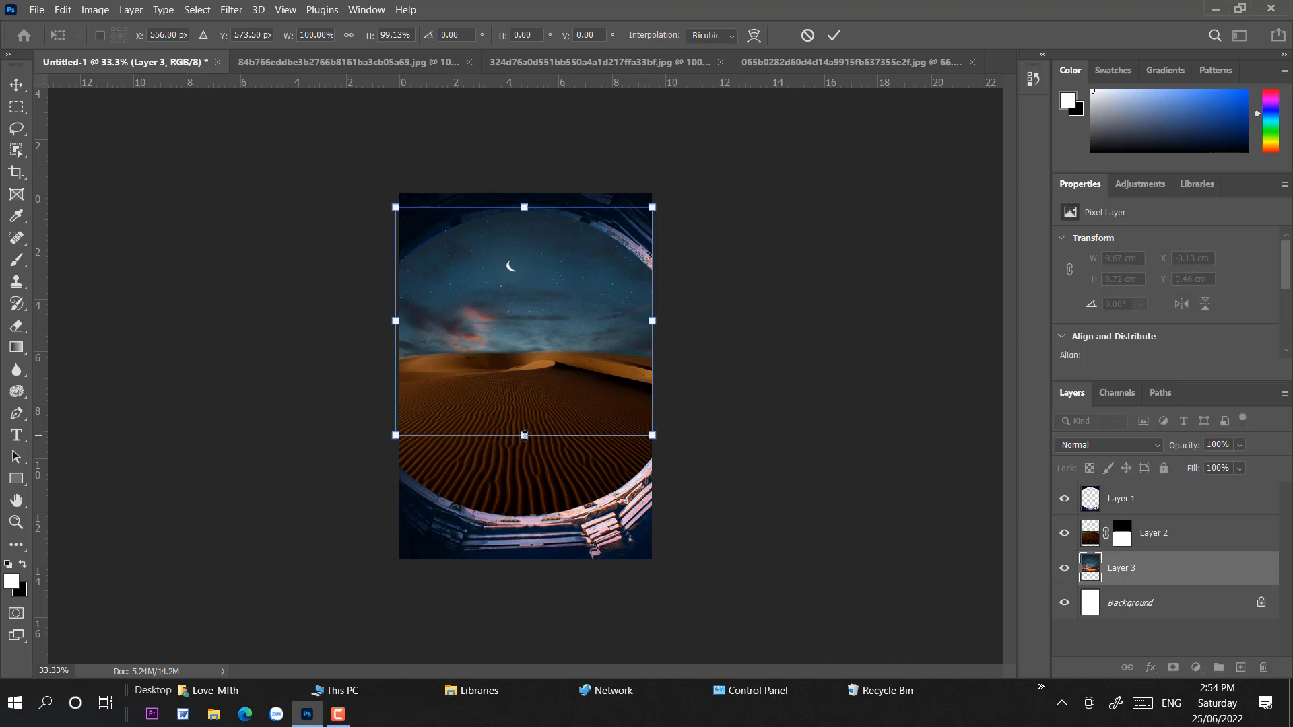
pyautogui.moveTo(524, 435); pyautogui.dragTo(526, 365)
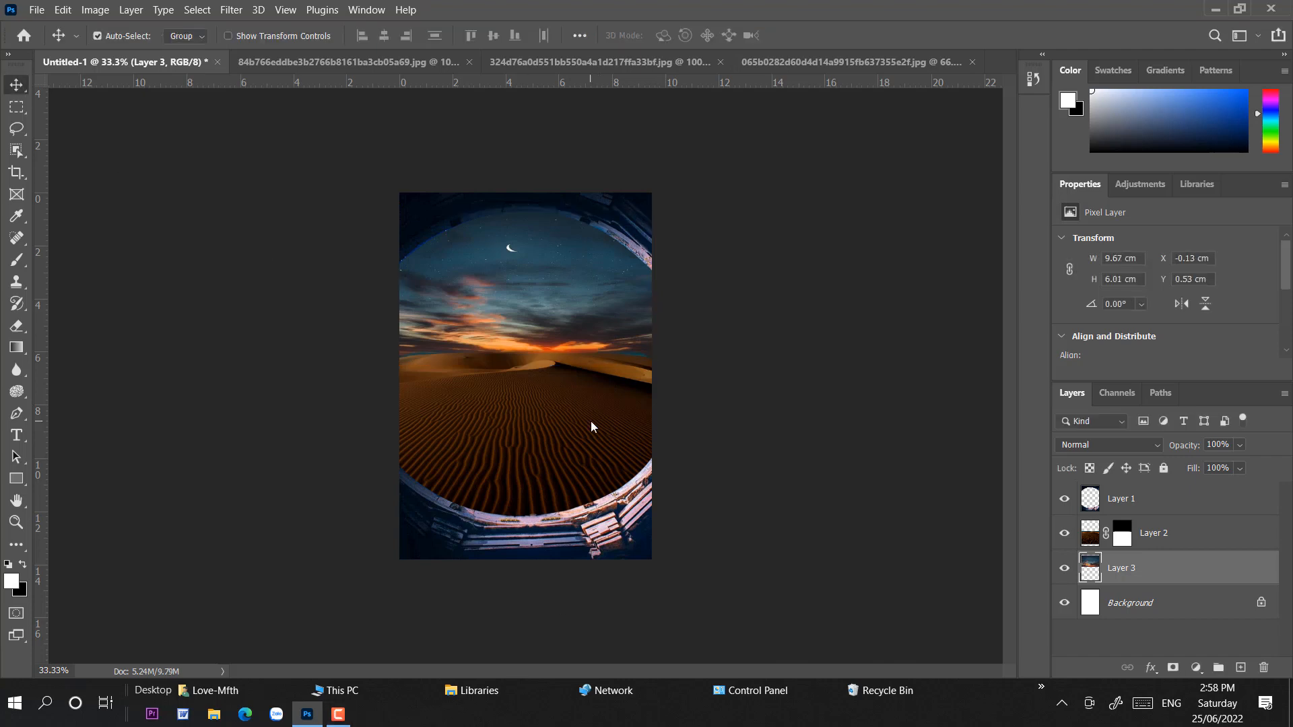
# Select the dune layer's mask for painting with the Brush tool and black as the foreground color
pyautogui.hotkey('ctrl', '+')
pyautogui.hotkey('ctrl', '+')
pyautogui.hotkey('ctrl', '+')
pyautogui.hotkey('ctrl', '+')
pyautogui.moveTo(786, 329); pyautogui.dragTo(312, 442)
pyautogui.click(1122, 533)
pyautogui.press('x')
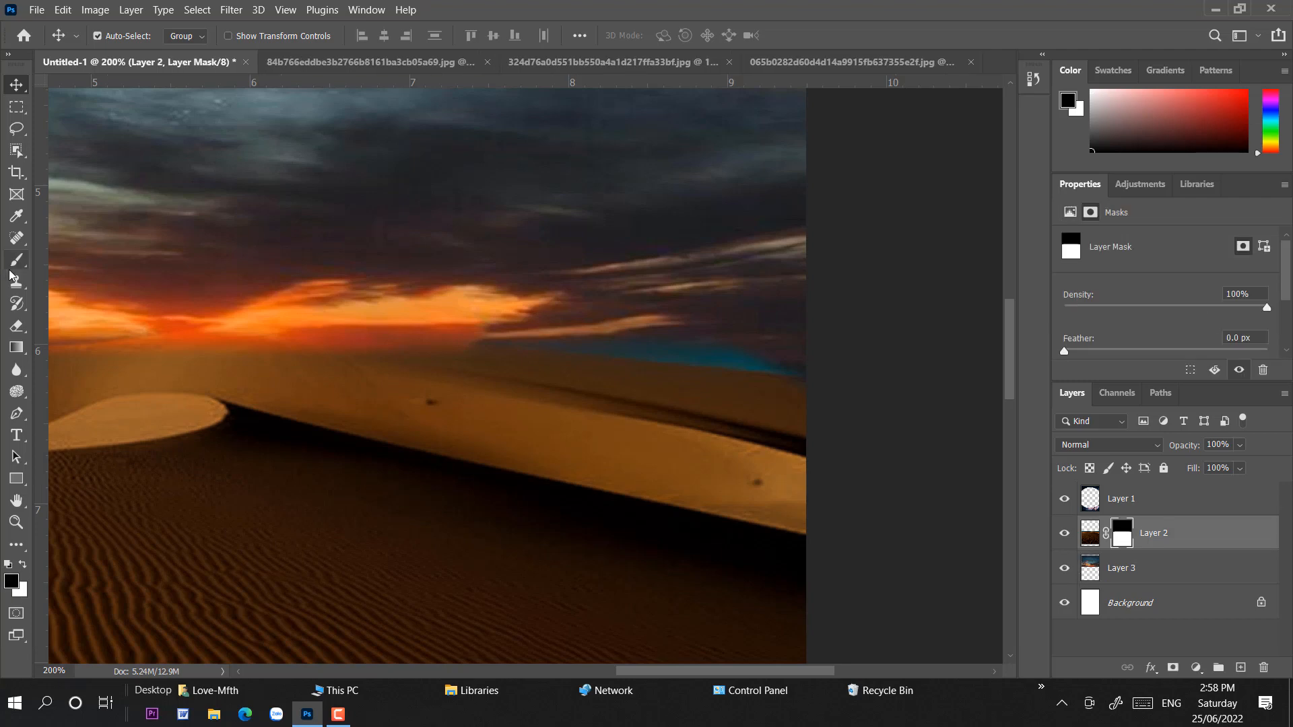
pyautogui.click(15, 262)
# Set the brush to Soft Round with 0% hardness and a size of 34 px
pyautogui.rightClick(422, 300)
pyautogui.moveTo(530, 341); pyautogui.dragTo(512, 341)
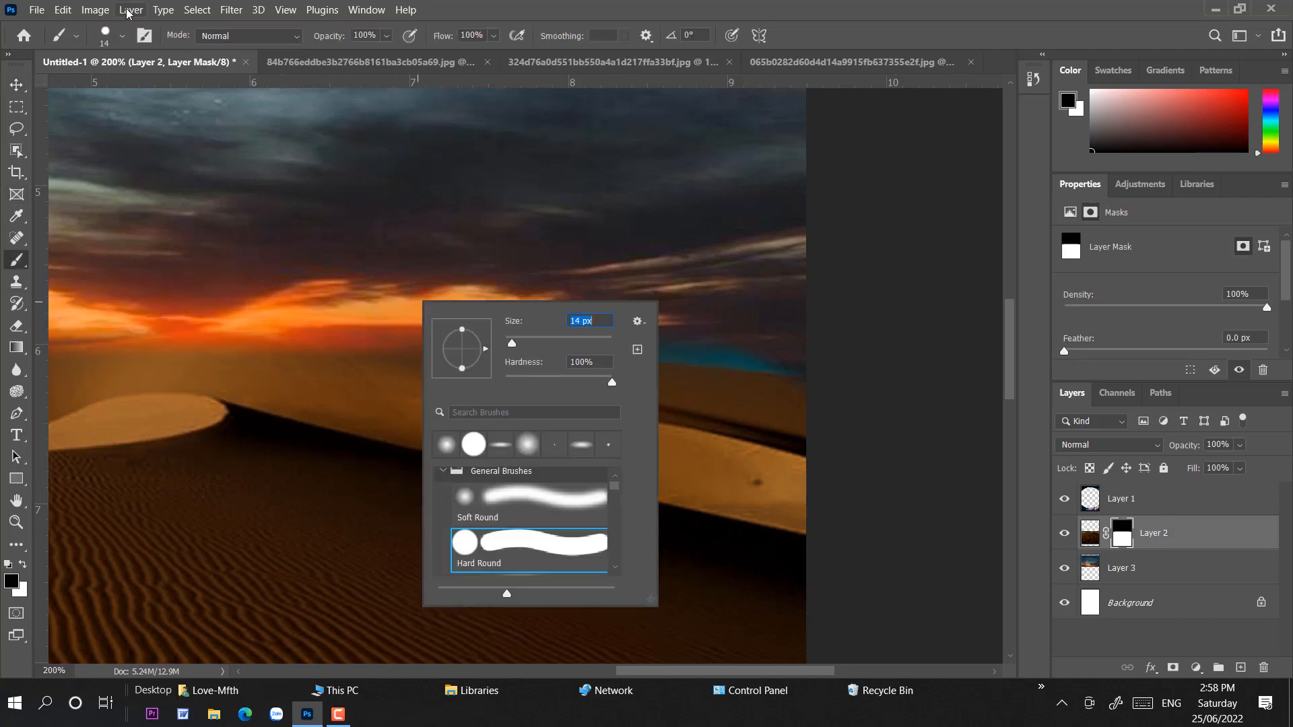
pyautogui.press('Return')
pyautogui.click(122, 37)
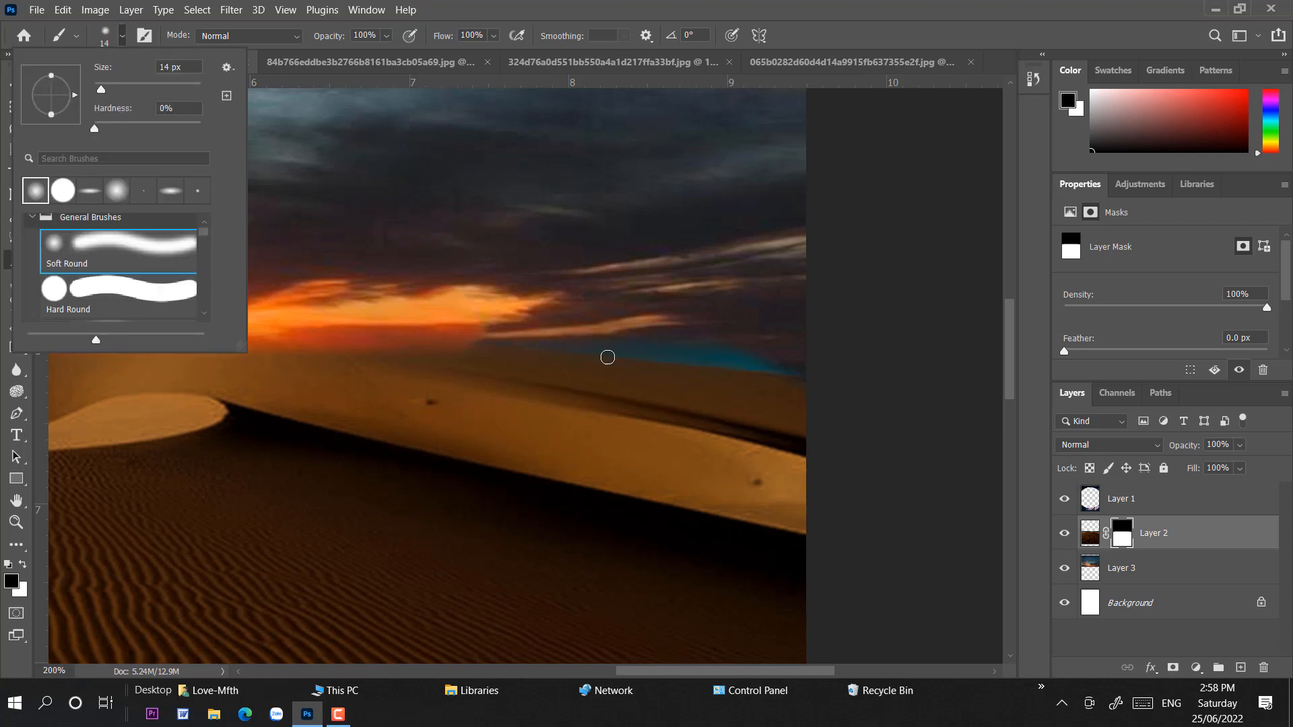
pyautogui.press('Return')
pyautogui.rightClick(827, 339)
pyautogui.rightClick(683, 332)
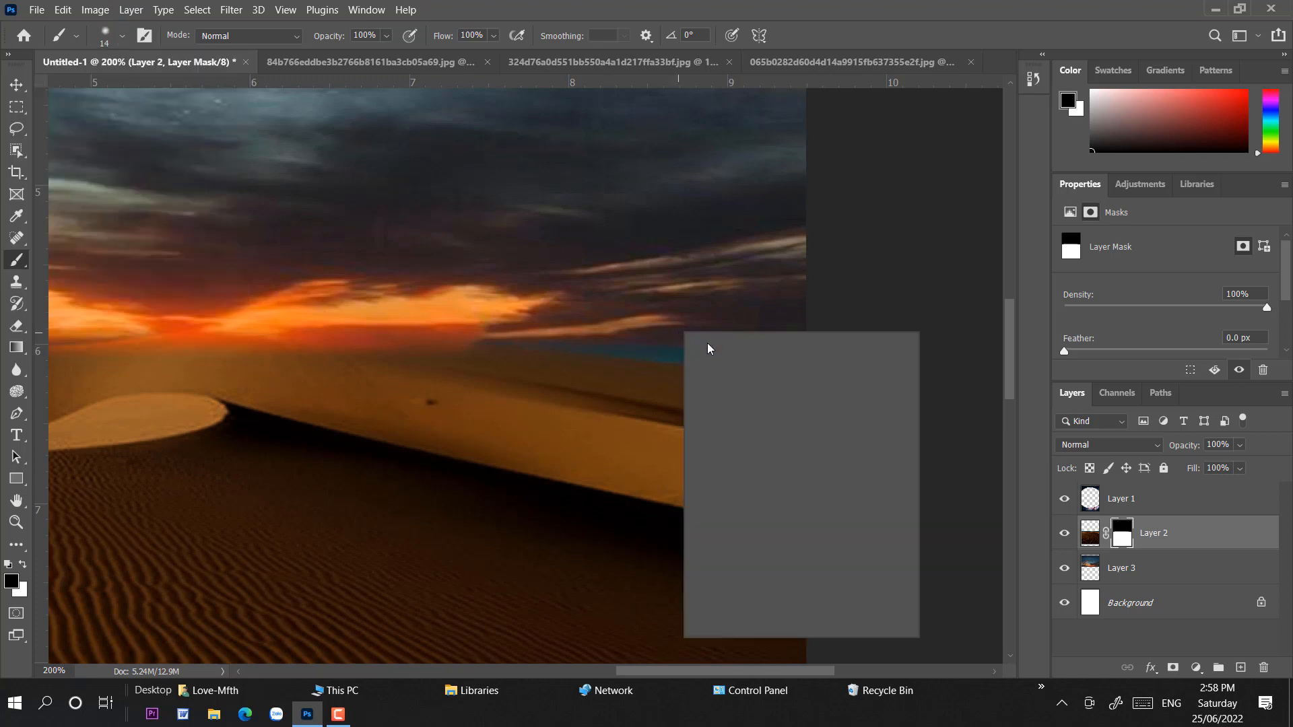
pyautogui.moveTo(772, 373); pyautogui.dragTo(781, 372)
pyautogui.press('Return')
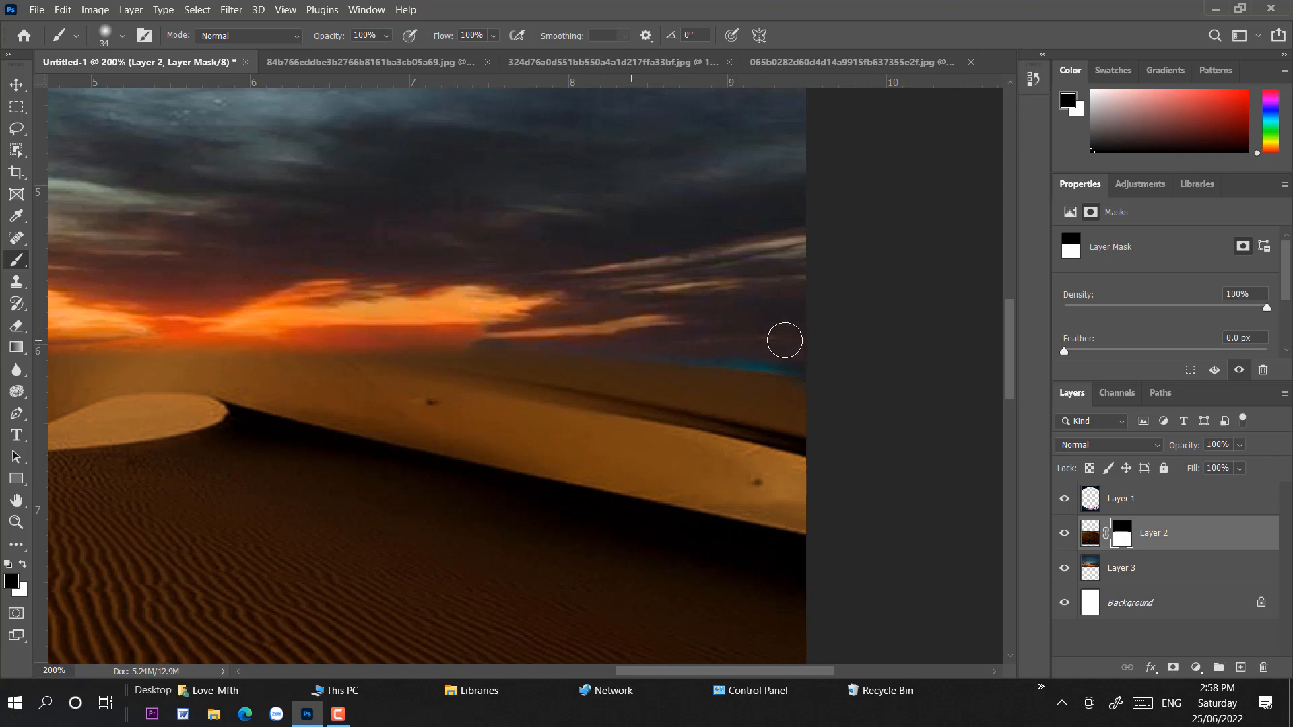
# Paint black on the dune mask to hide the leftover blue sky along the right and central horizon
pyautogui.moveTo(713, 348); pyautogui.dragTo(799, 366)
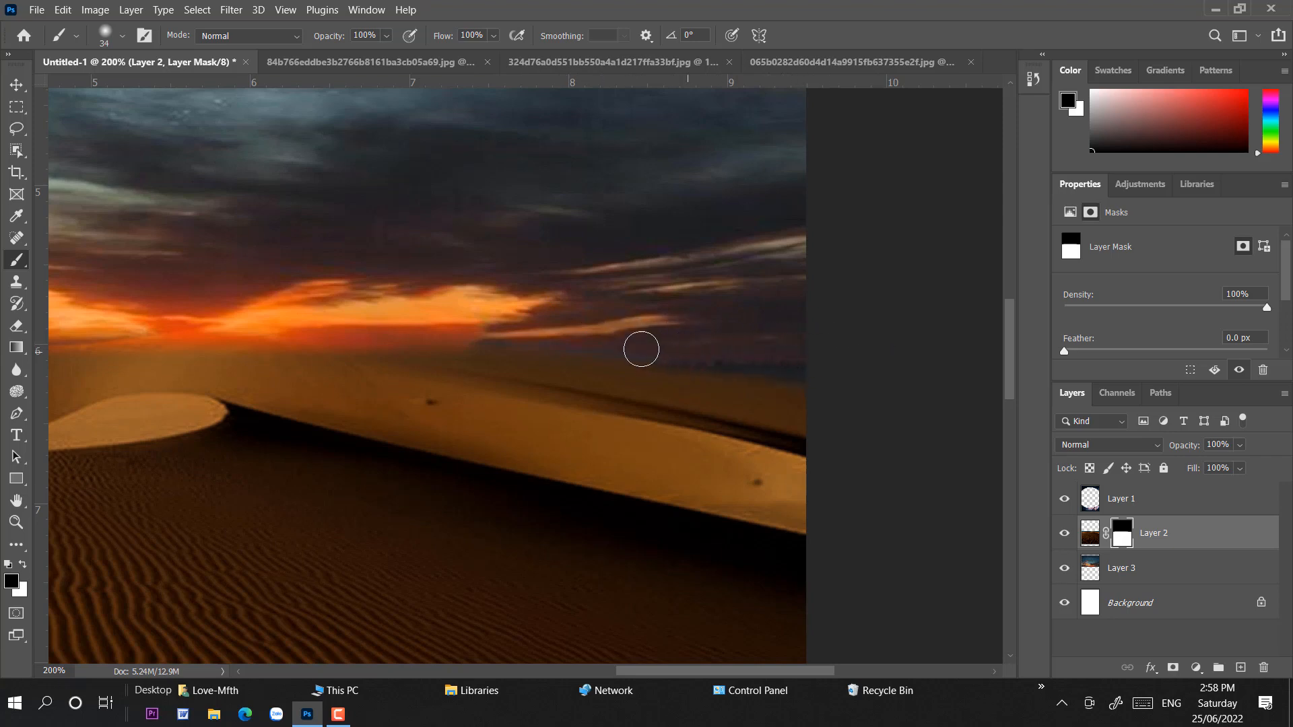
pyautogui.moveTo(471, 349); pyautogui.dragTo(450, 350)
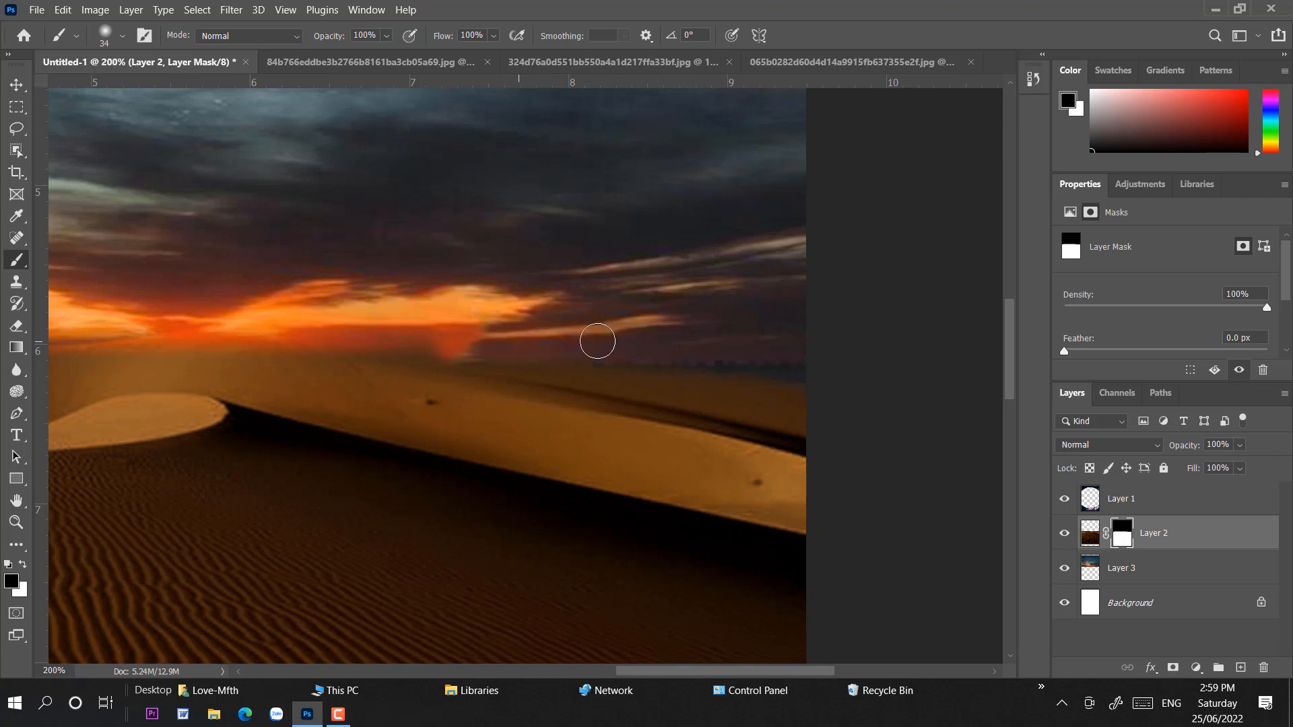
pyautogui.moveTo(581, 322); pyautogui.dragTo(939, 322)
pyautogui.moveTo(841, 330); pyautogui.dragTo(663, 335)
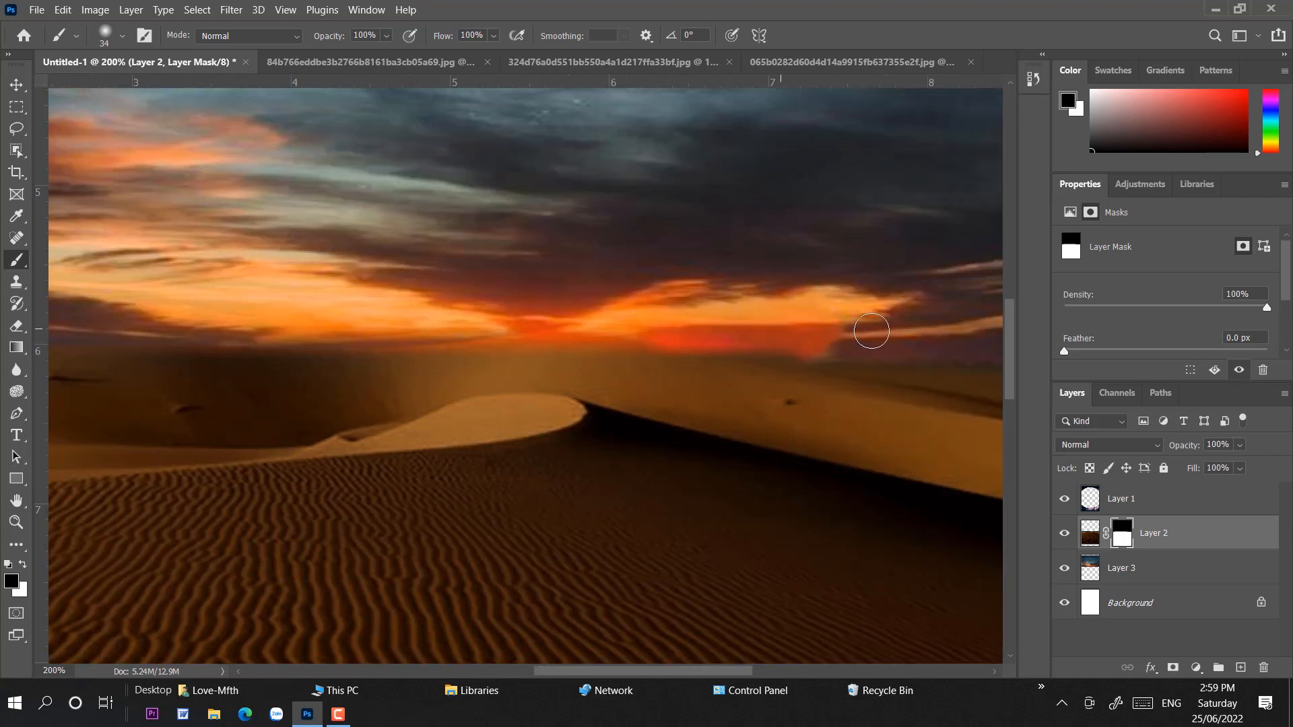
pyautogui.moveTo(871, 331)
pyautogui.mouseDown()
pyautogui.moveTo(514, 330)
pyautogui.moveTo(623, 334)
pyautogui.moveTo(485, 304)
pyautogui.moveTo(814, 347)
pyautogui.mouseUp()
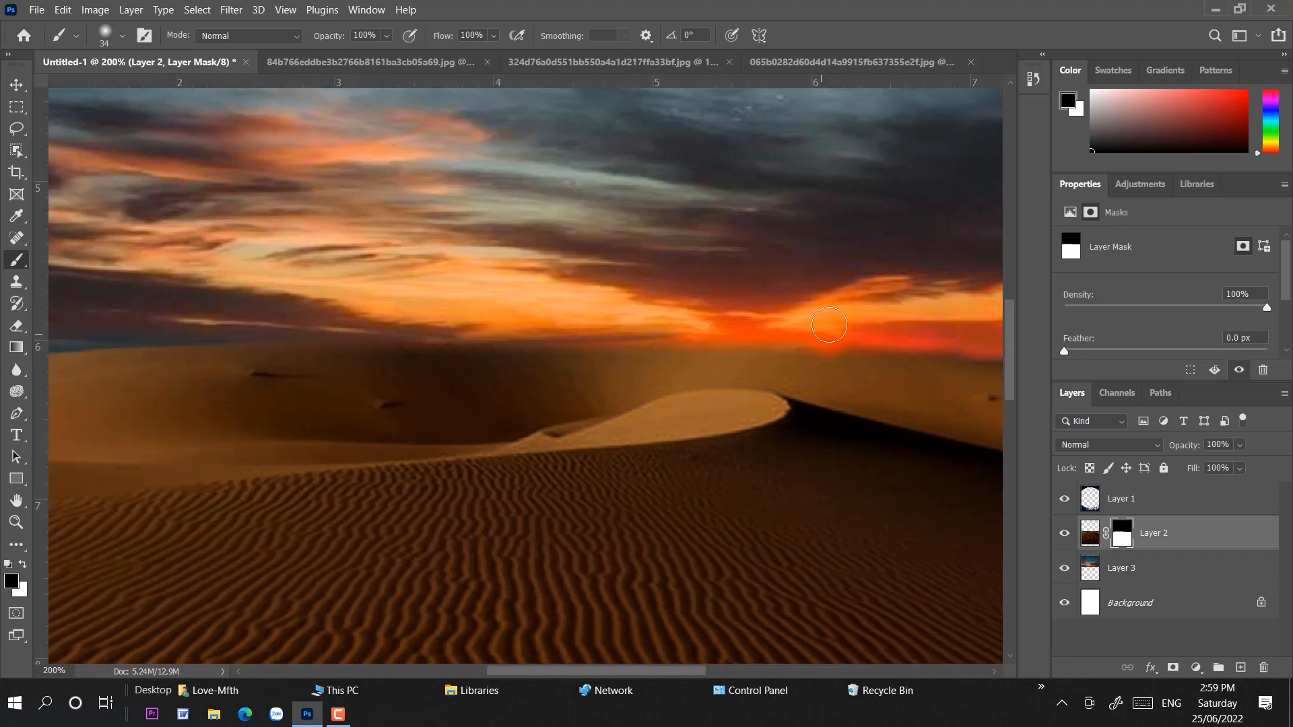
# Paint black on the dune mask along the left dune's crest to hide the remaining blue sky strip
pyautogui.press('z')
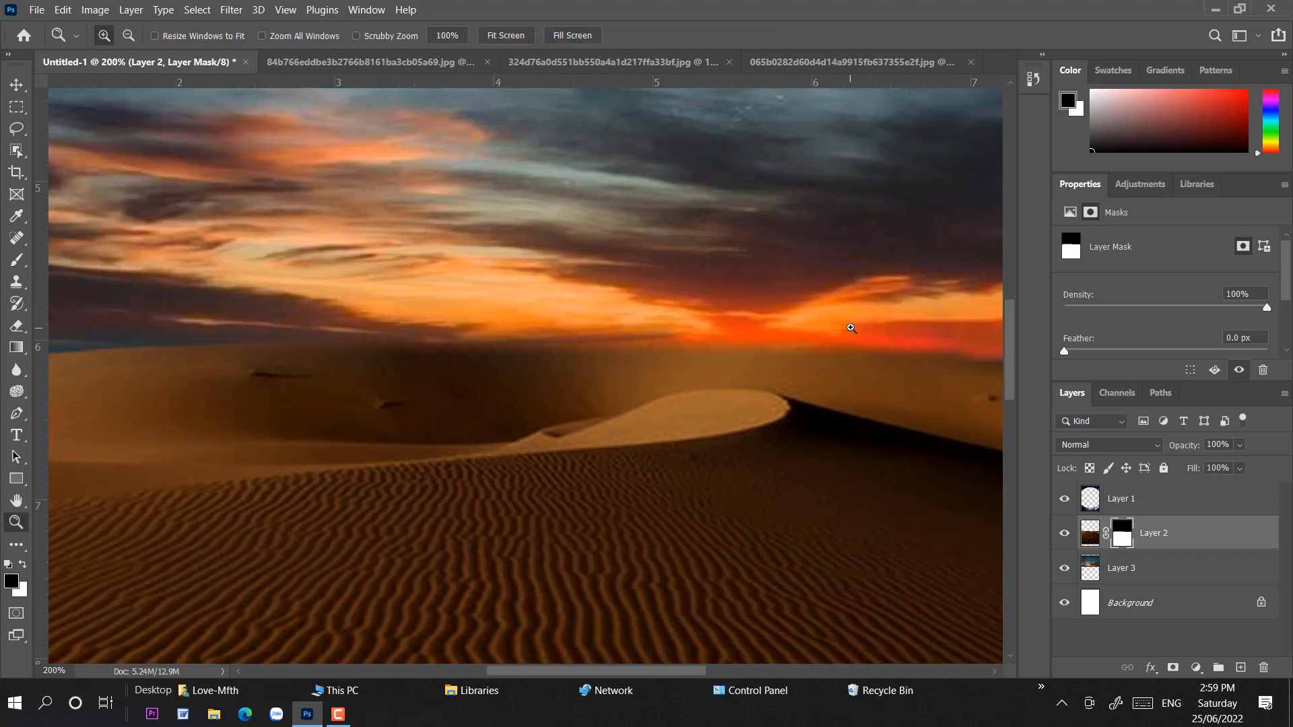
pyautogui.click(851, 328)
pyautogui.click(30, 264)
pyautogui.scroll(-2, 629, 269)
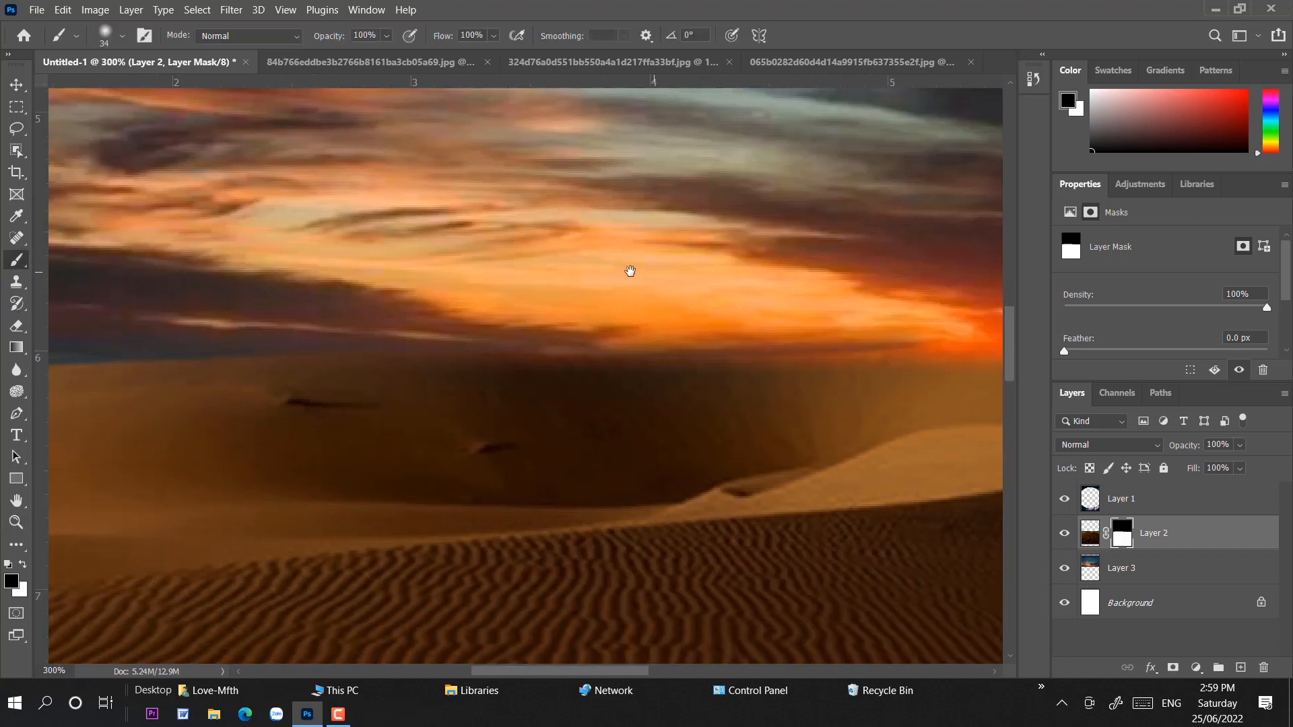
pyautogui.hscroll(-3, 559, 205)
pyautogui.moveTo(488, 256); pyautogui.dragTo(654, 257)
pyautogui.moveTo(680, 255)
pyautogui.mouseDown()
pyautogui.moveTo(599, 238)
pyautogui.moveTo(720, 249)
pyautogui.moveTo(777, 240)
pyautogui.mouseUp()
pyautogui.moveTo(582, 248); pyautogui.dragTo(434, 250)
pyautogui.moveTo(403, 229); pyautogui.dragTo(615, 261)
pyautogui.moveTo(606, 275); pyautogui.dragTo(488, 281)
pyautogui.moveTo(365, 272); pyautogui.dragTo(715, 273)
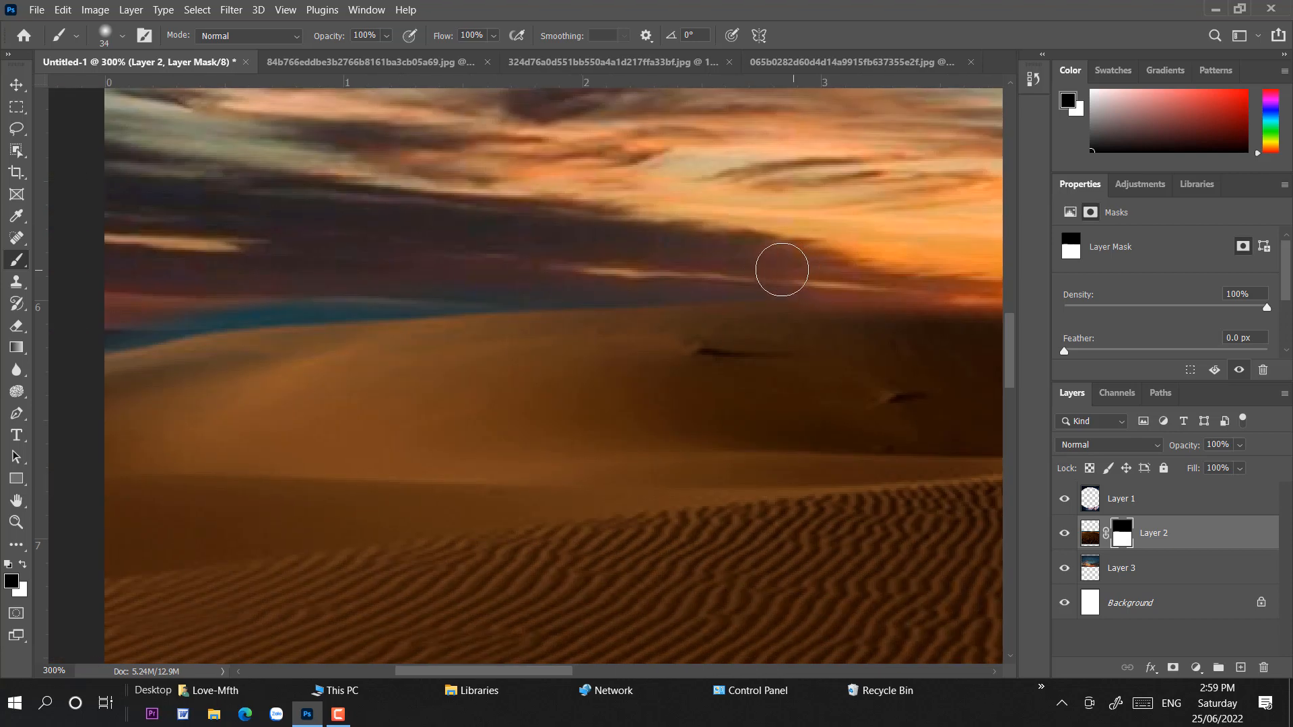
pyautogui.moveTo(315, 266); pyautogui.dragTo(355, 251)
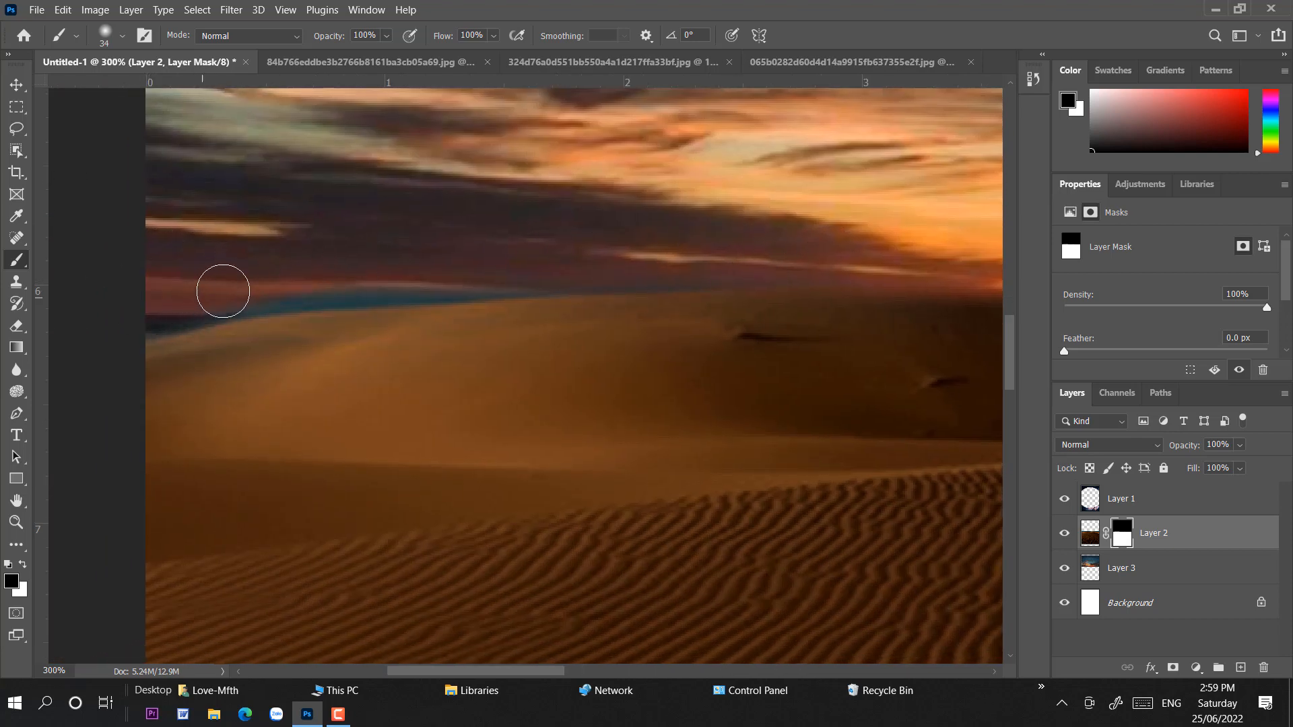
pyautogui.moveTo(248, 283); pyautogui.dragTo(604, 269)
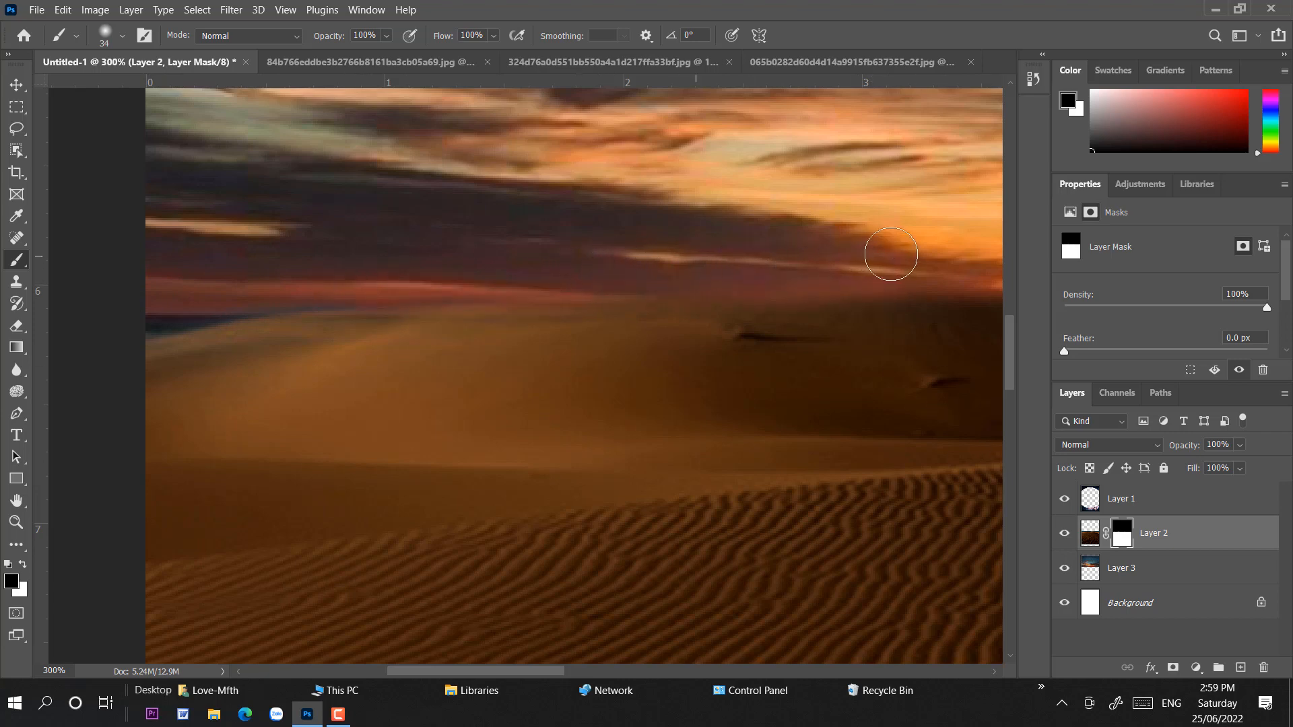
# Paint white with a 23 px soft brush on the dune mask to restore the faded sand along the left dune's crest
pyautogui.moveTo(860, 255); pyautogui.dragTo(760, 233)
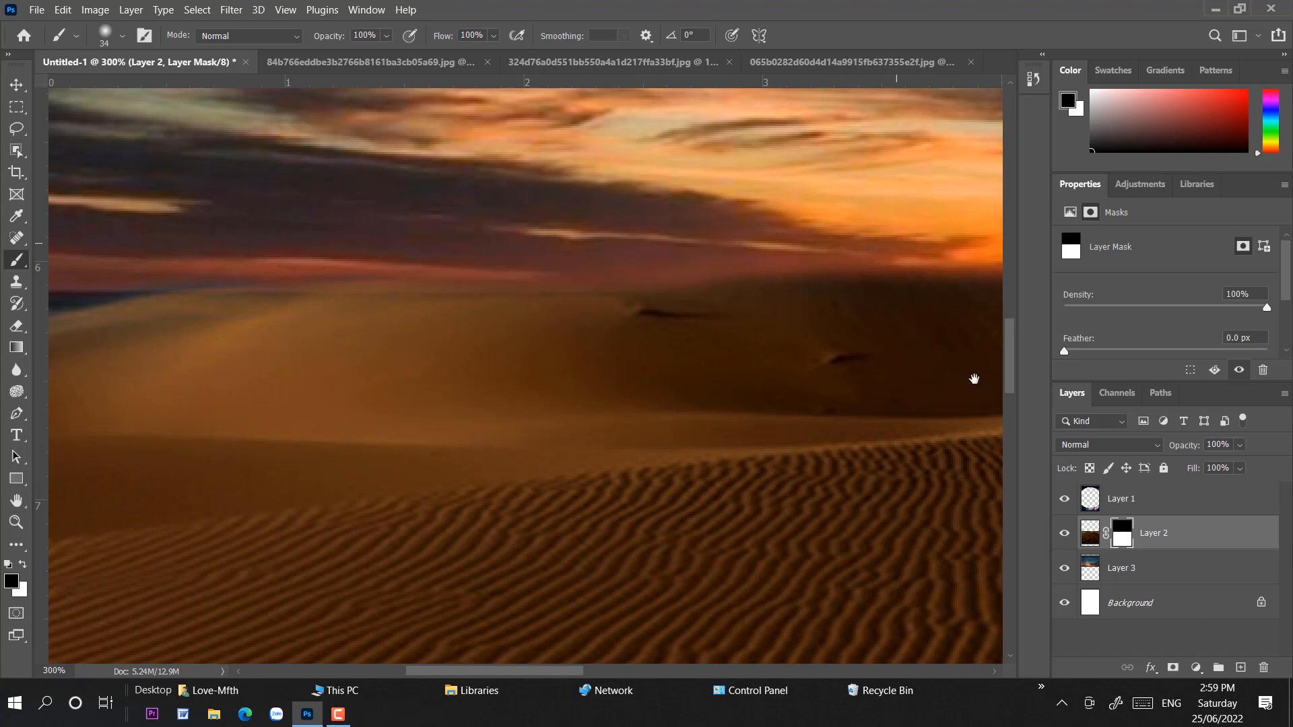
pyautogui.click(24, 565)
pyautogui.moveTo(130, 476); pyautogui.dragTo(455, 419)
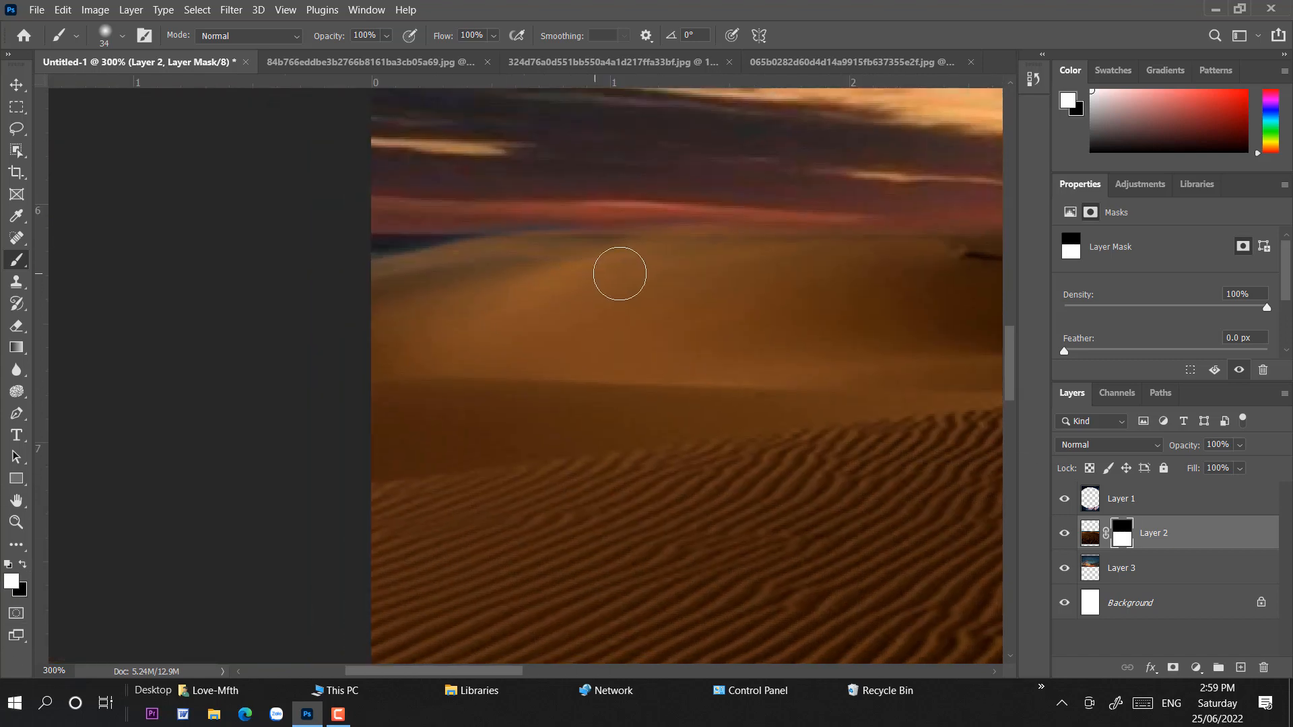
pyautogui.rightClick(559, 269)
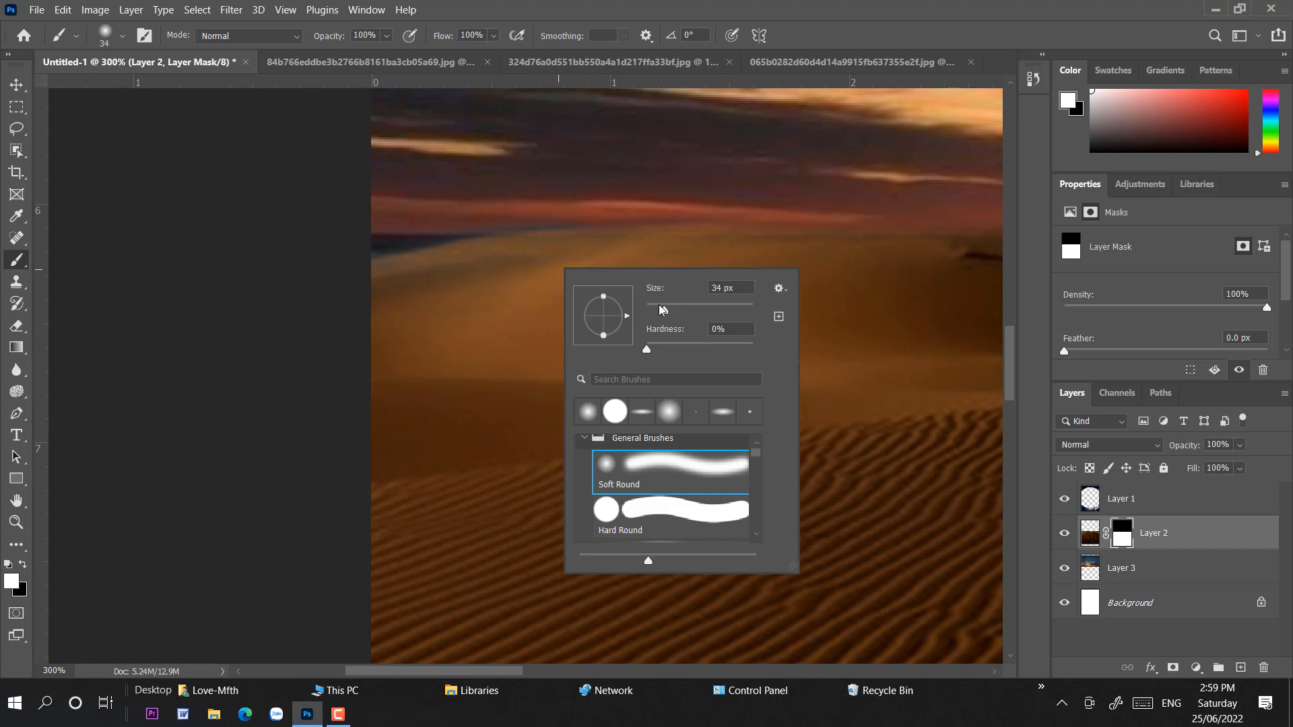
pyautogui.moveTo(660, 306); pyautogui.dragTo(656, 306)
pyautogui.click(670, 246)
pyautogui.moveTo(670, 247)
pyautogui.mouseDown()
pyautogui.moveTo(457, 247)
pyautogui.moveTo(940, 247)
pyautogui.mouseUp()
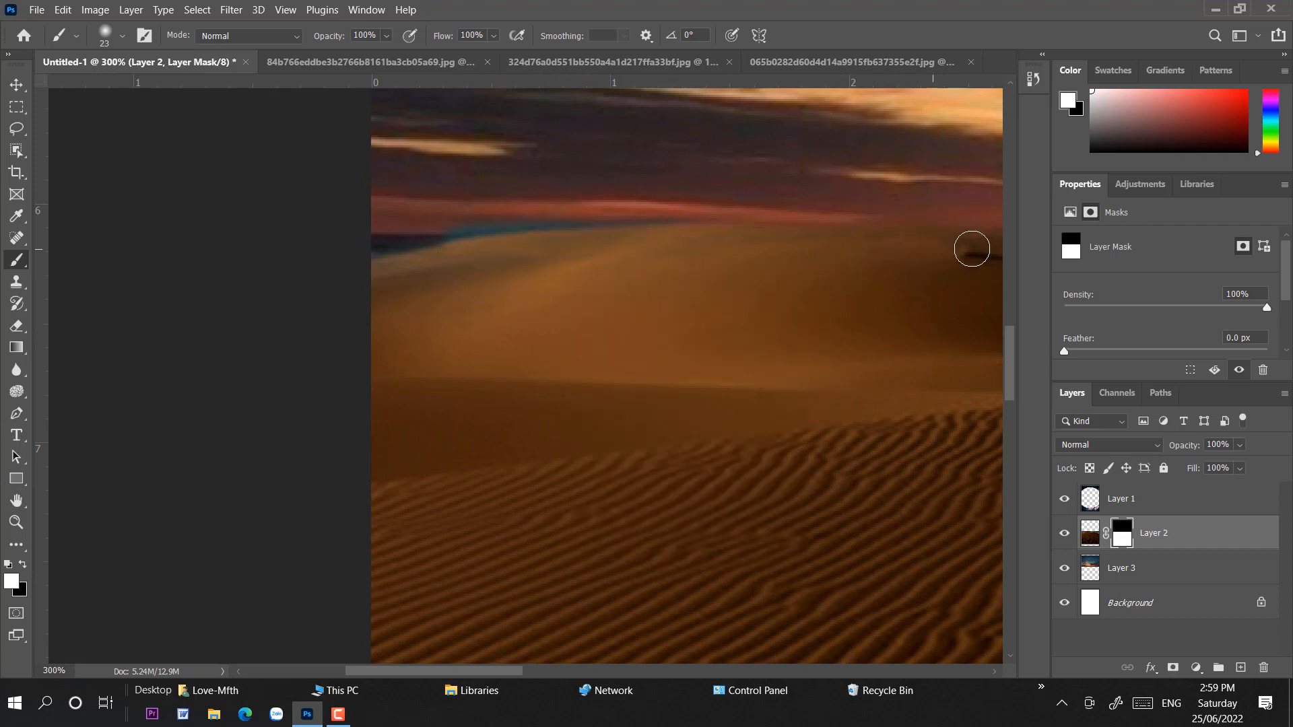
pyautogui.moveTo(435, 259); pyautogui.dragTo(339, 278)
pyautogui.moveTo(644, 287); pyautogui.dragTo(500, 298)
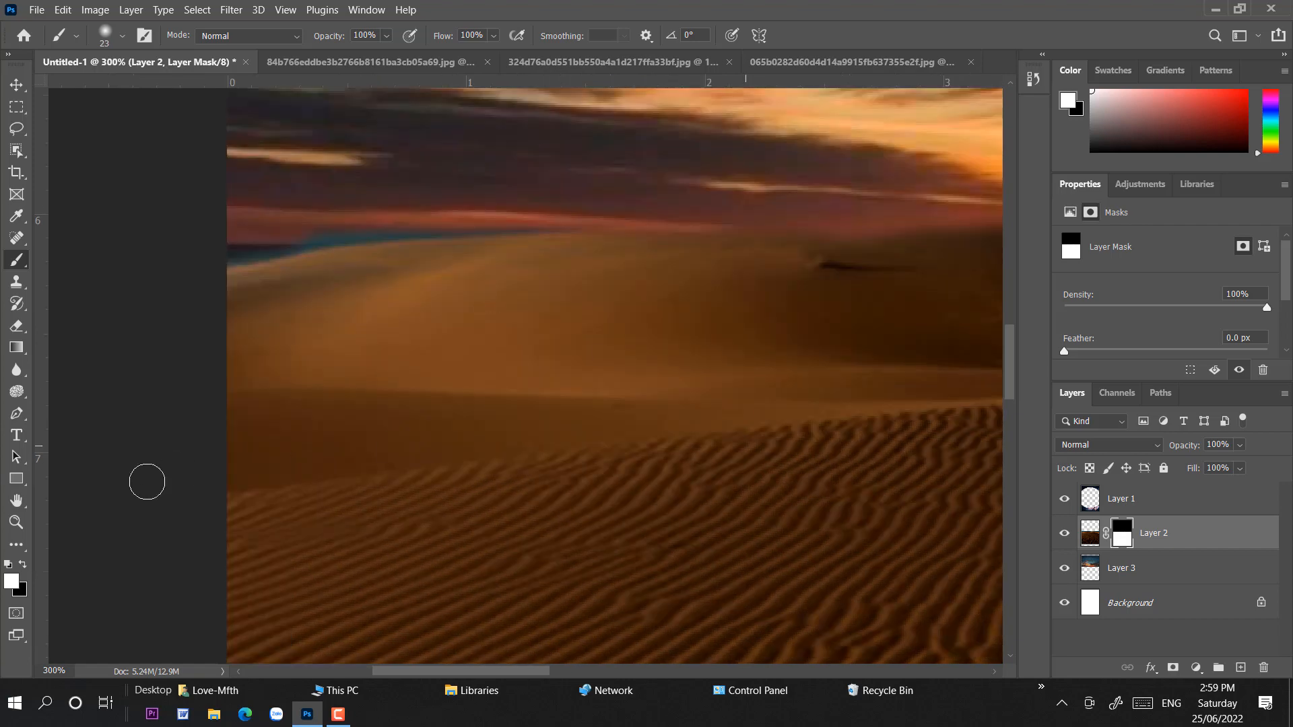
# Paint black on the dune mask over the blue strip along the left crest, and undo the last stroke
pyautogui.click(24, 566)
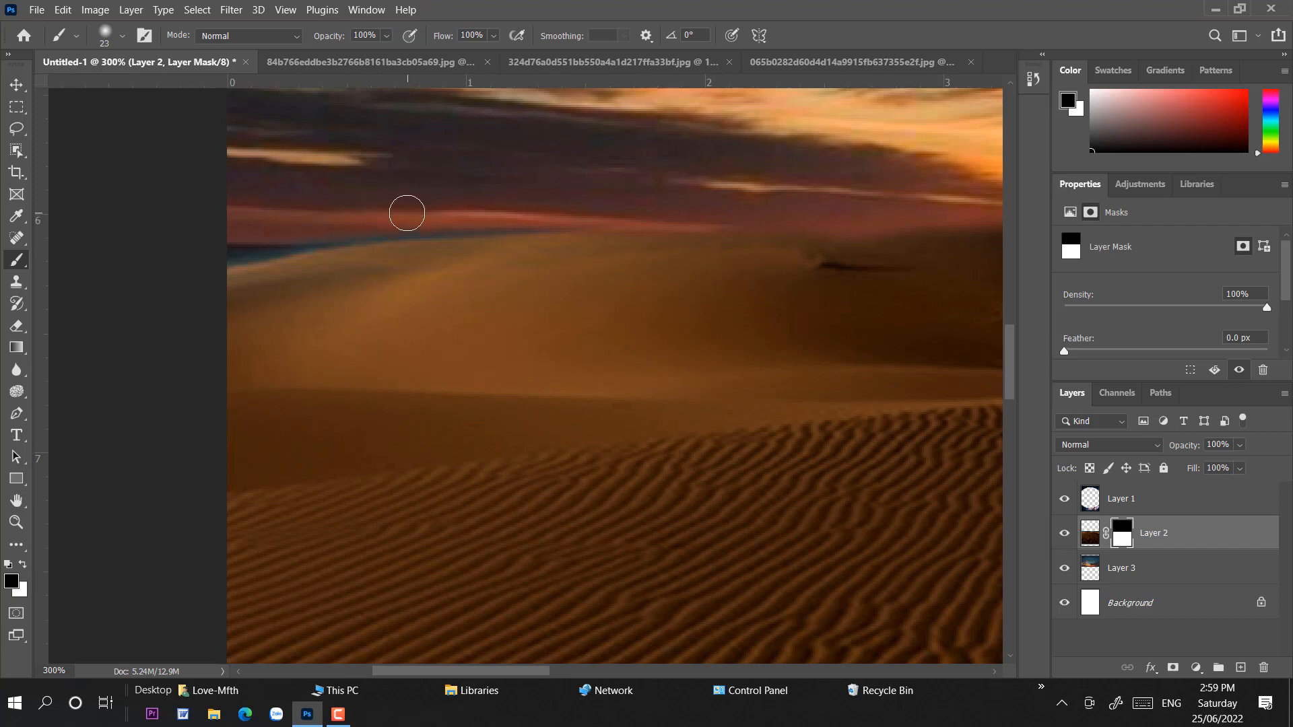
pyautogui.moveTo(347, 235); pyautogui.dragTo(293, 241)
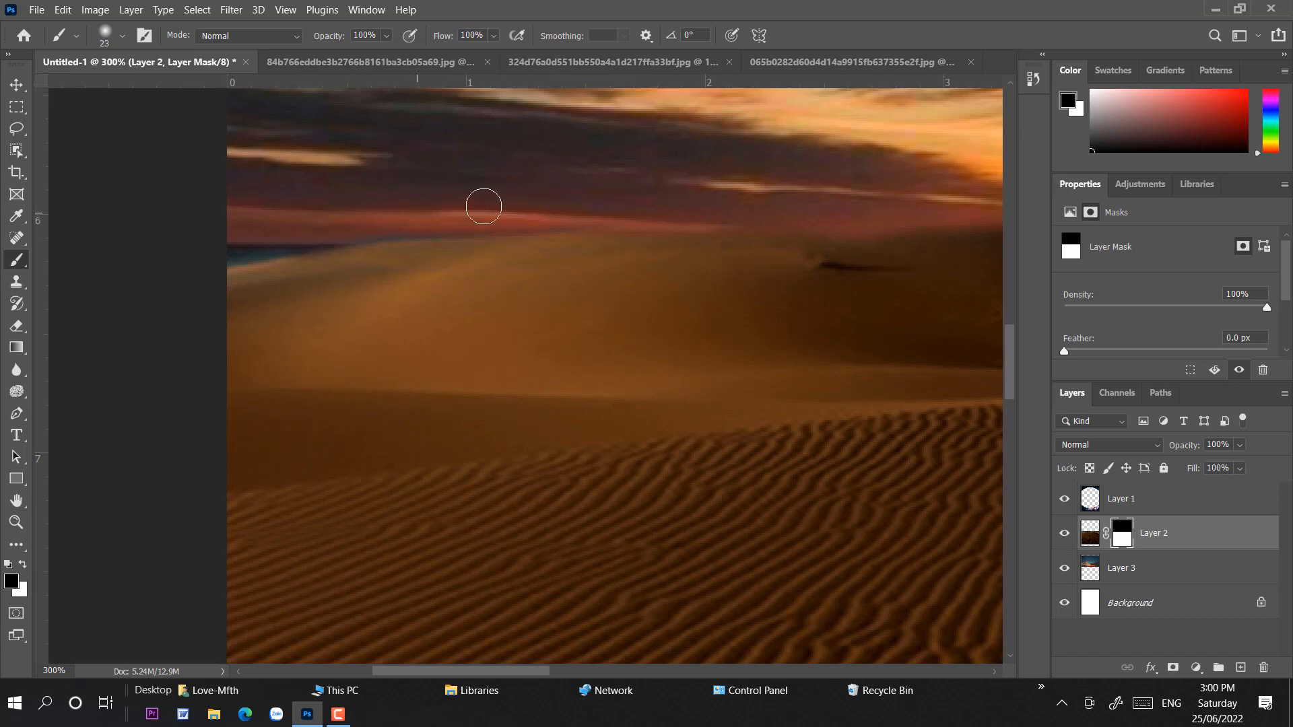
pyautogui.hotkey('ctrl', 'z')
pyautogui.moveTo(511, 278); pyautogui.dragTo(520, 228)
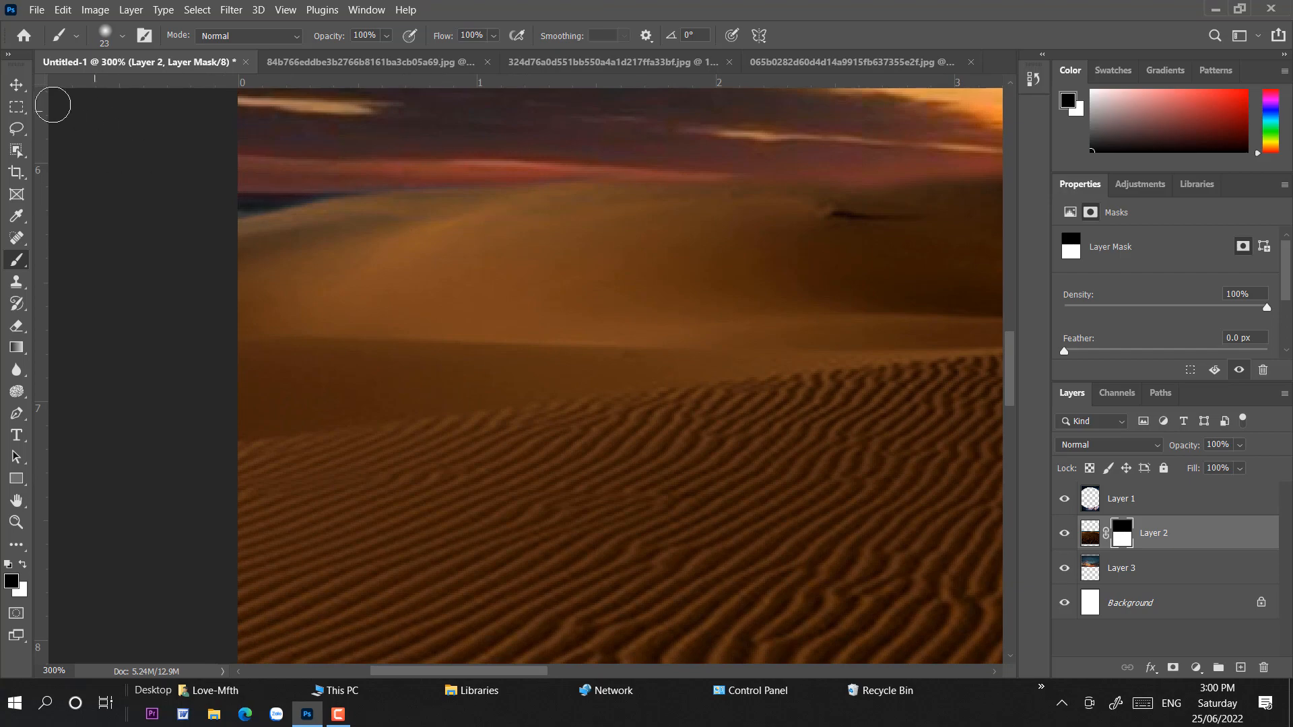
# View the wider composite and toggle the dune layer's visibility to check the blend at the horizon
pyautogui.click(16, 85)
pyautogui.hotkey('ctrl', '-')
pyautogui.hotkey('ctrl', '-')
pyautogui.hotkey('ctrl', '-')
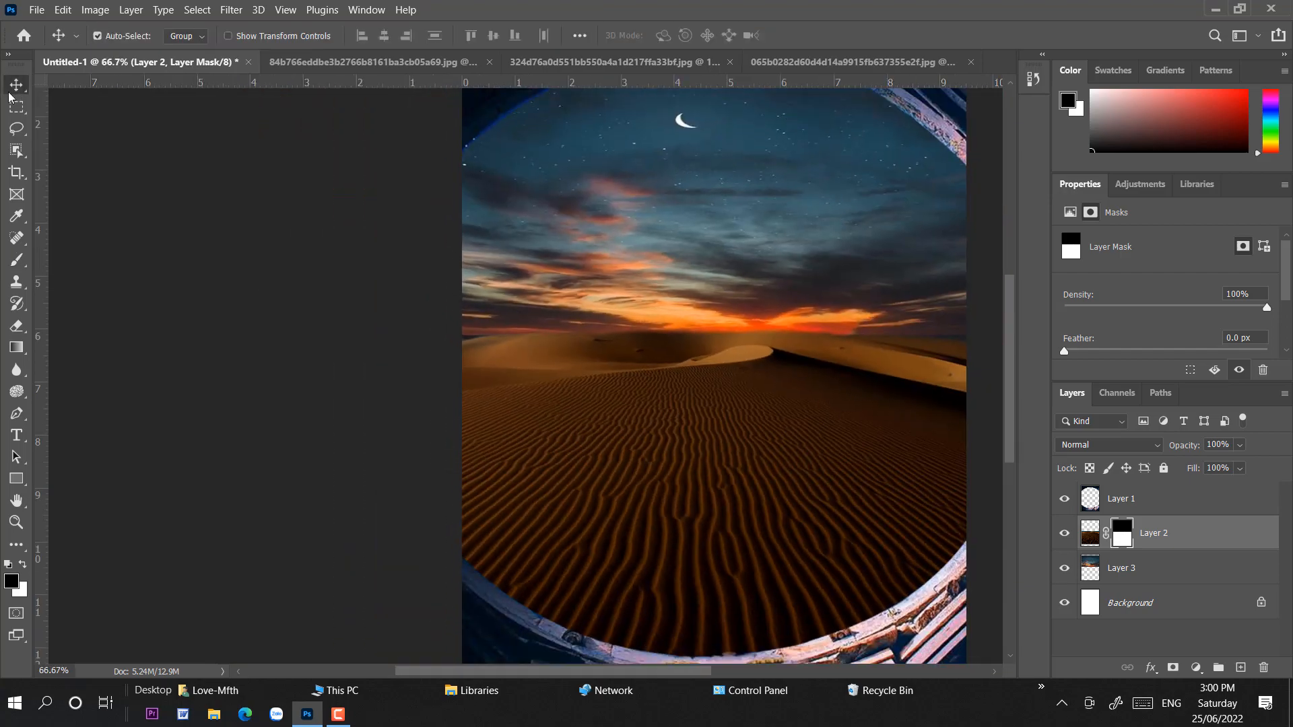
pyautogui.moveTo(683, 325); pyautogui.dragTo(368, 329)
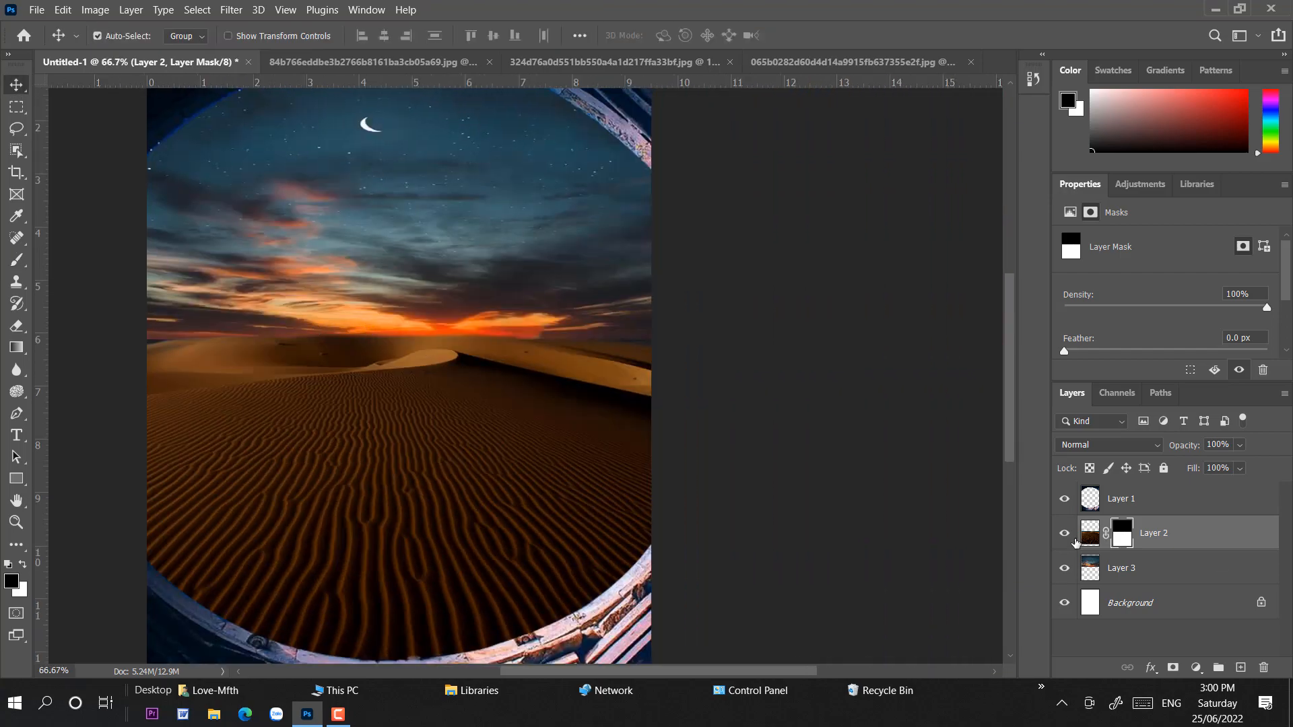
pyautogui.click(1064, 534)
pyautogui.click(1064, 536)
# Transform the sky layer and warp its two lower corners slightly downward behind the dunes
pyautogui.click(433, 231)
pyautogui.hotkey('ctrl', 't')
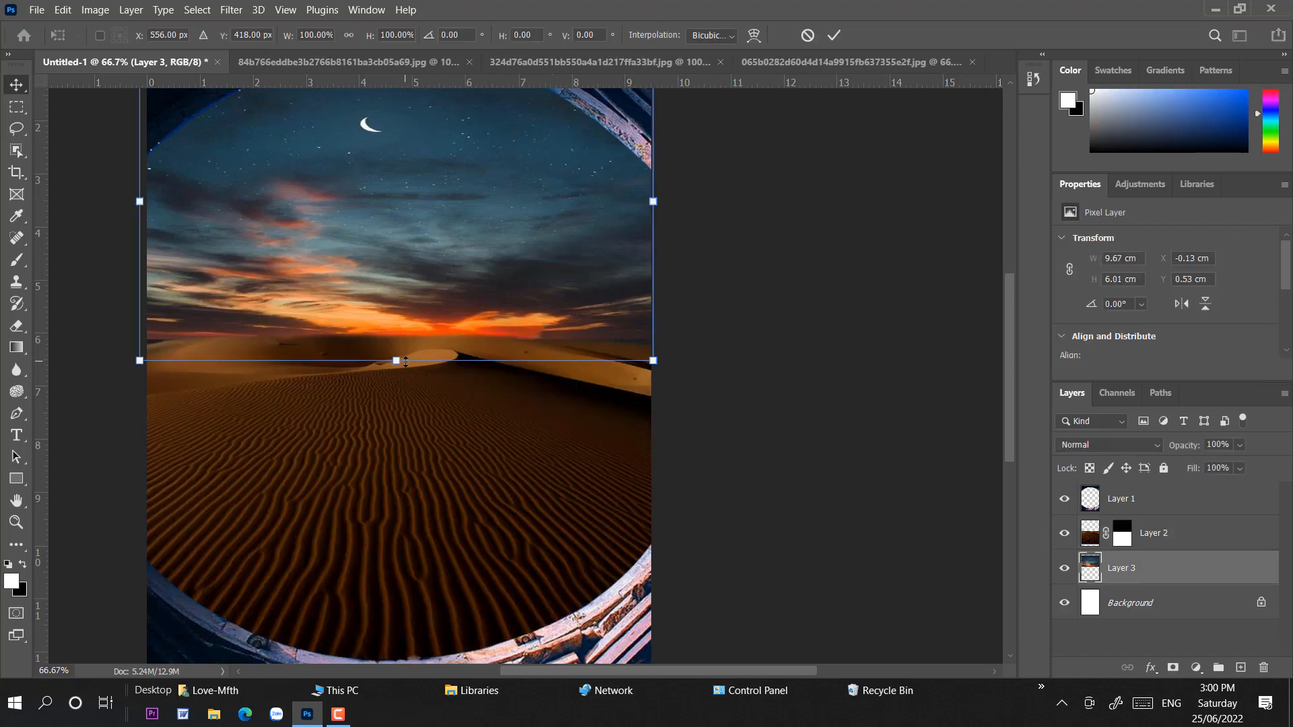
pyautogui.moveTo(405, 362); pyautogui.dragTo(397, 362)
pyautogui.click(754, 35)
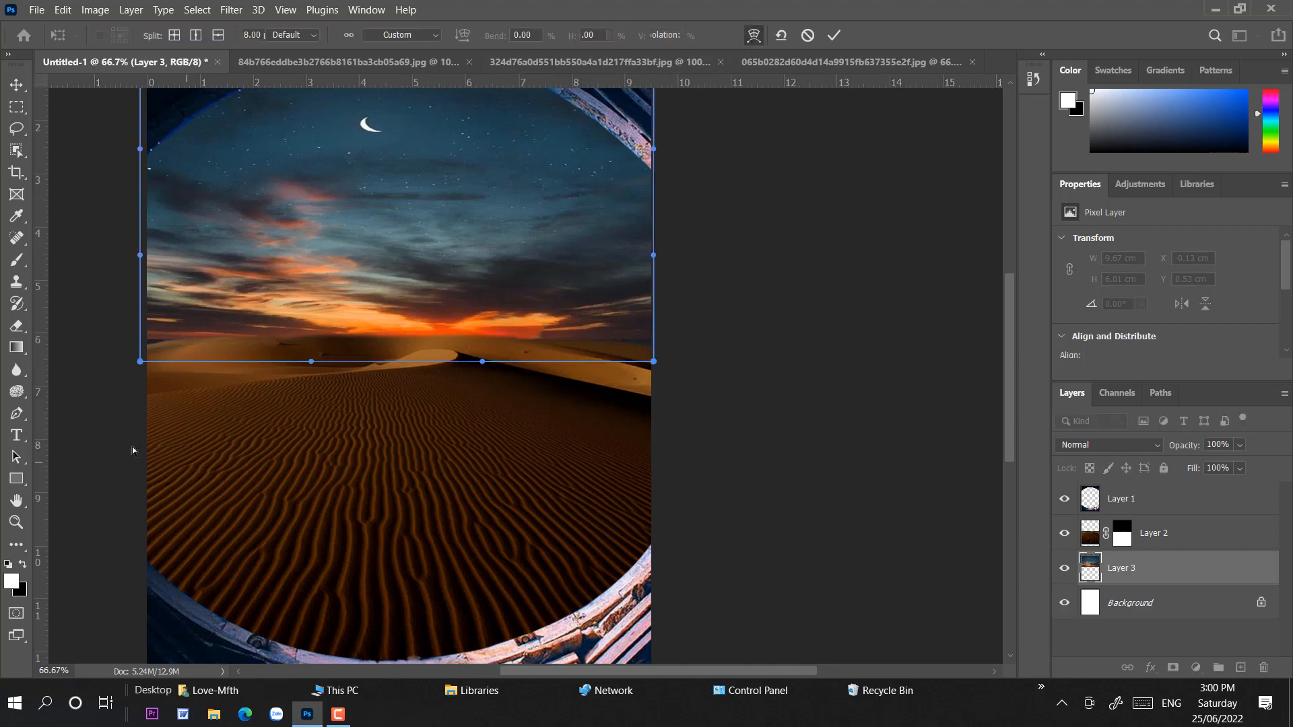
pyautogui.moveTo(140, 369); pyautogui.dragTo(142, 378)
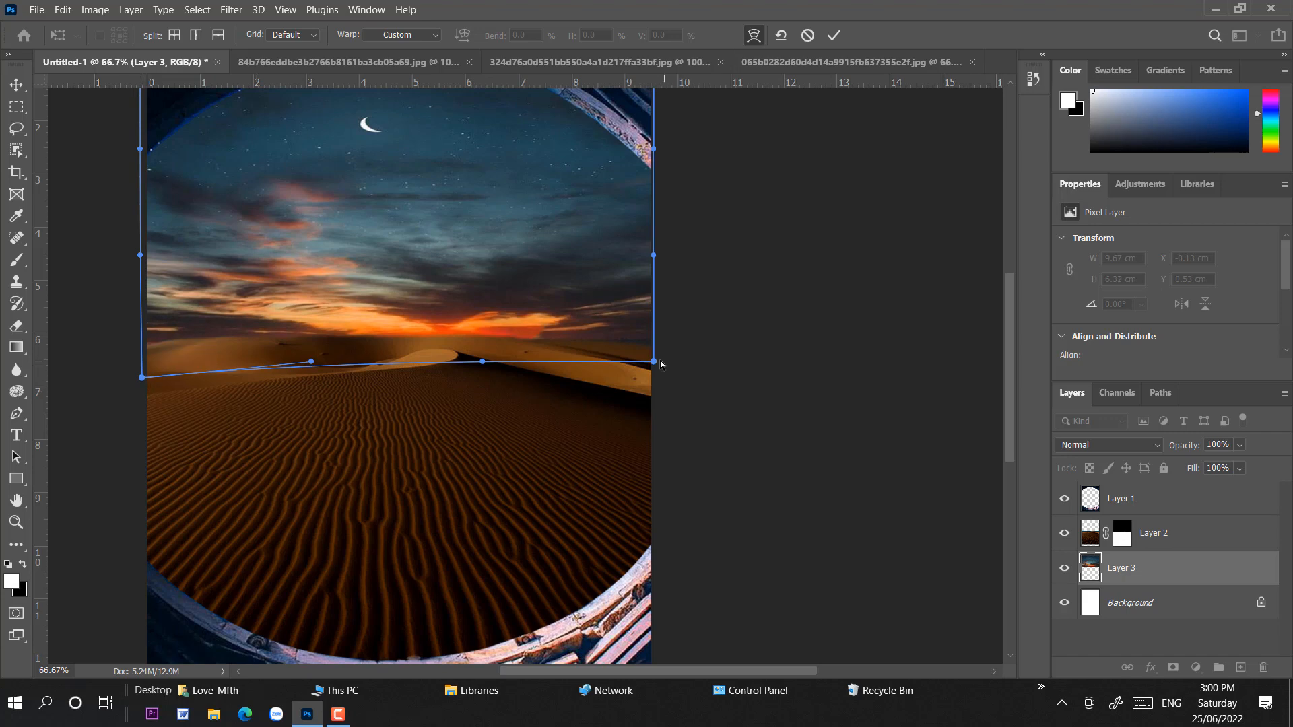
pyautogui.moveTo(655, 365); pyautogui.dragTo(657, 372)
pyautogui.click(16, 85)
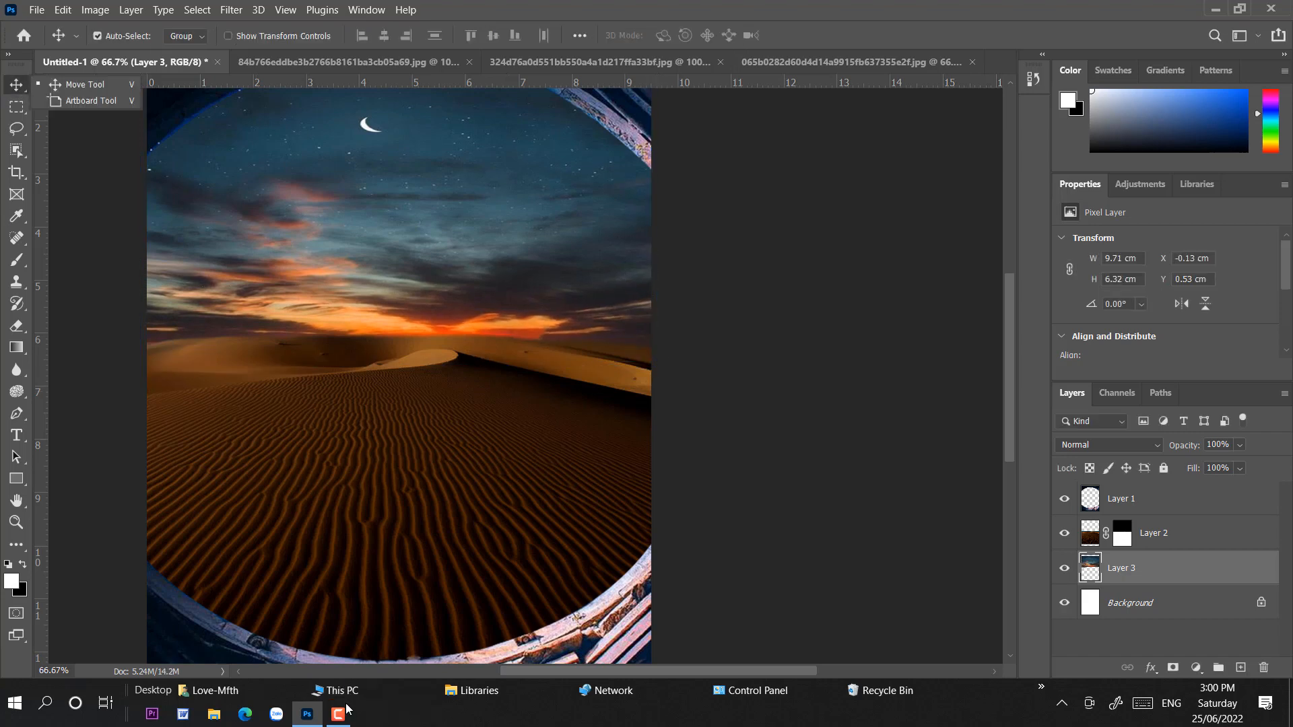
pyautogui.moveTo(401, 454); pyautogui.dragTo(558, 454)
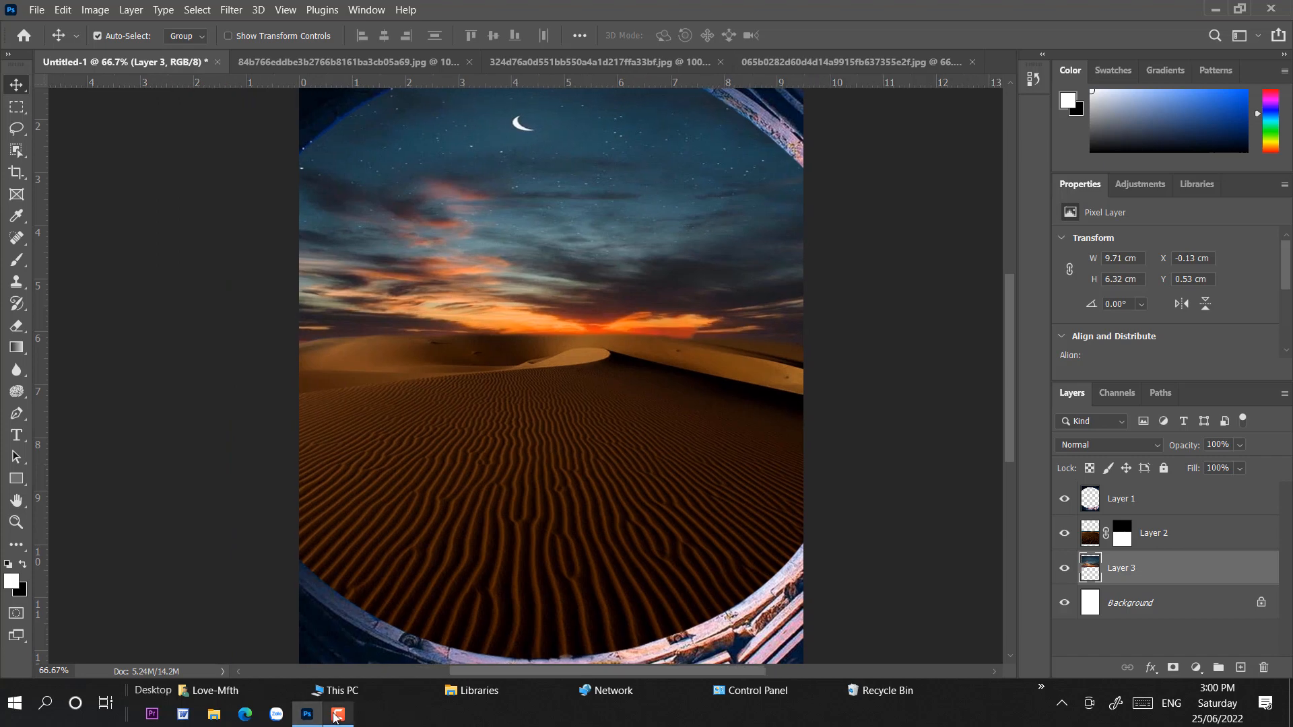
pyautogui.click(338, 714)
pyautogui.click(962, 603)
# Add a Hue/Saturation adjustment clipped to the dune layer, with Reds at saturation +29 and lightness -8
pyautogui.click(716, 490)
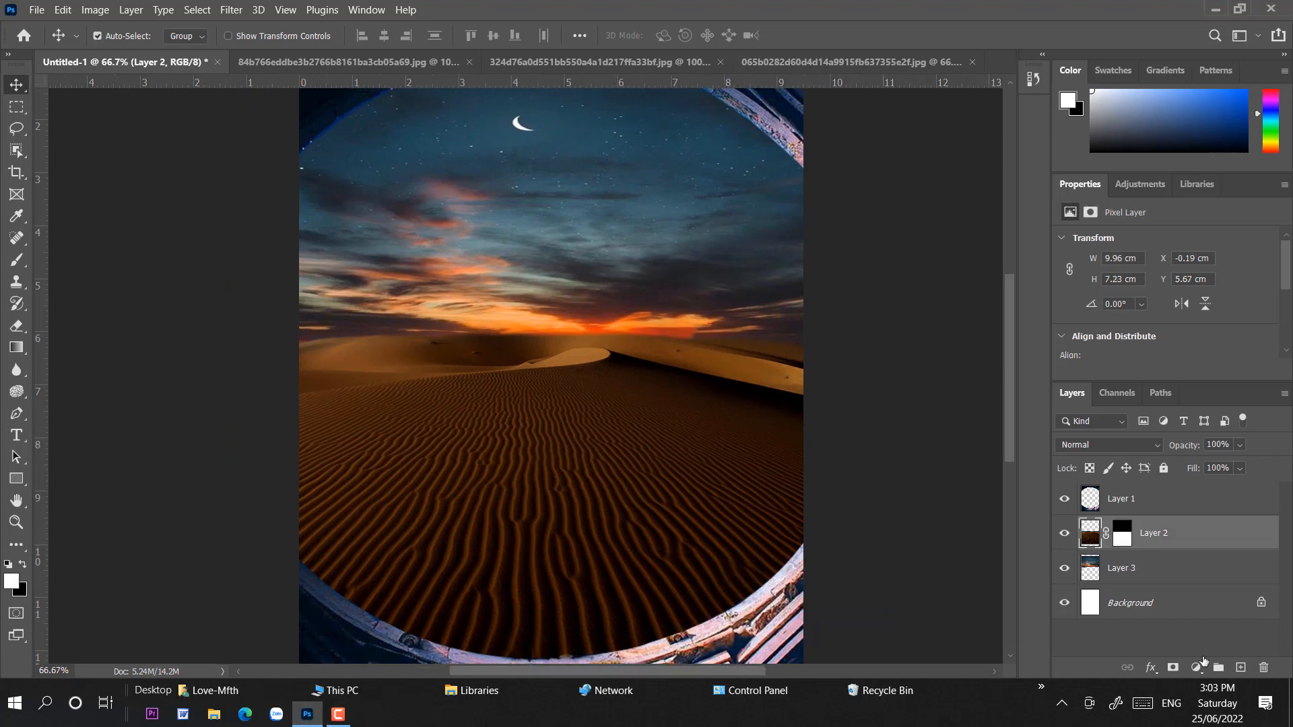
pyautogui.click(1198, 667)
pyautogui.click(1202, 499)
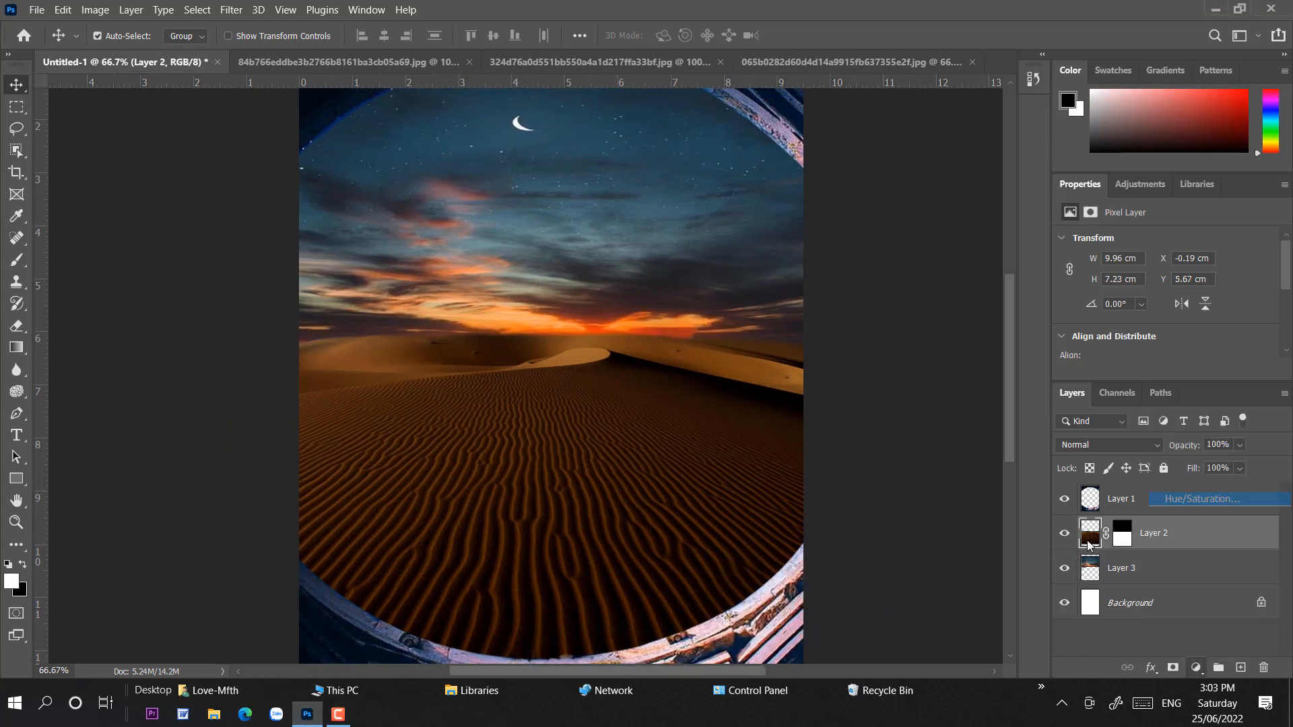
pyautogui.click(1110, 262)
pyautogui.click(1111, 278)
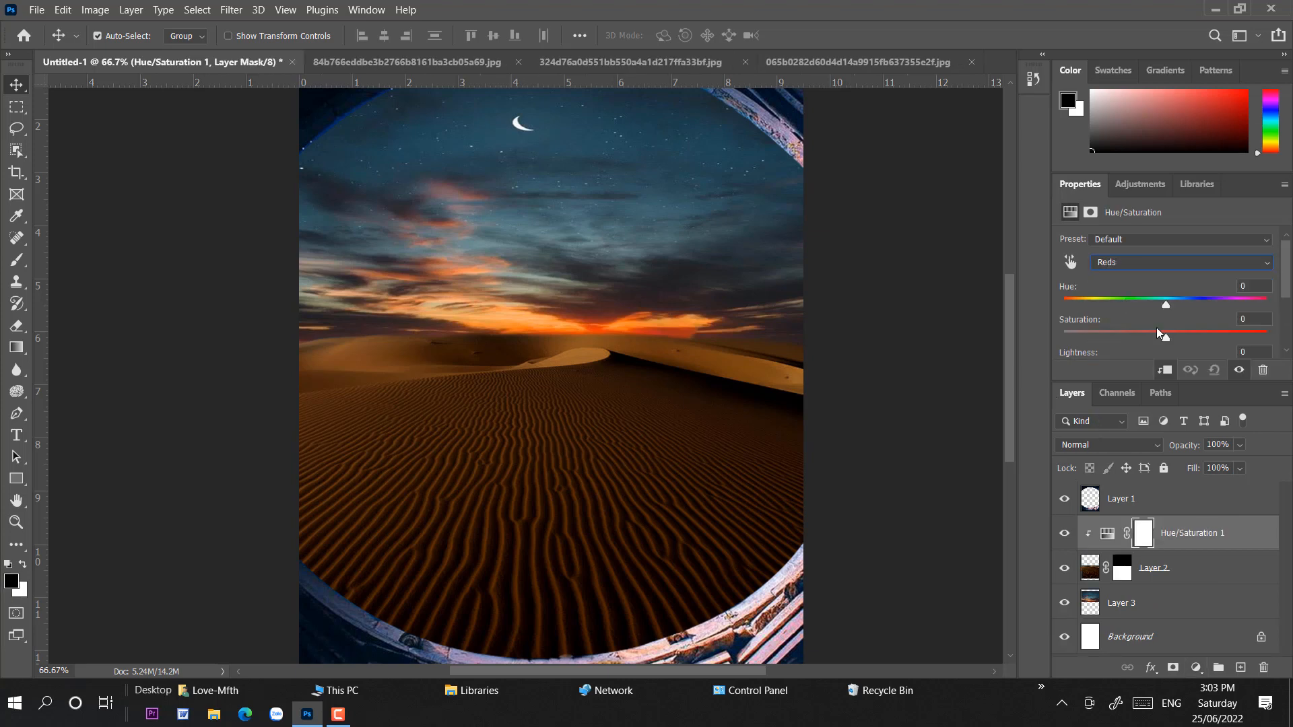
pyautogui.moveTo(1166, 339)
pyautogui.mouseDown()
pyautogui.moveTo(1205, 339)
pyautogui.moveTo(1196, 329)
pyautogui.moveTo(1158, 342)
pyautogui.mouseUp()
pyautogui.scroll(-1, 1159, 275)
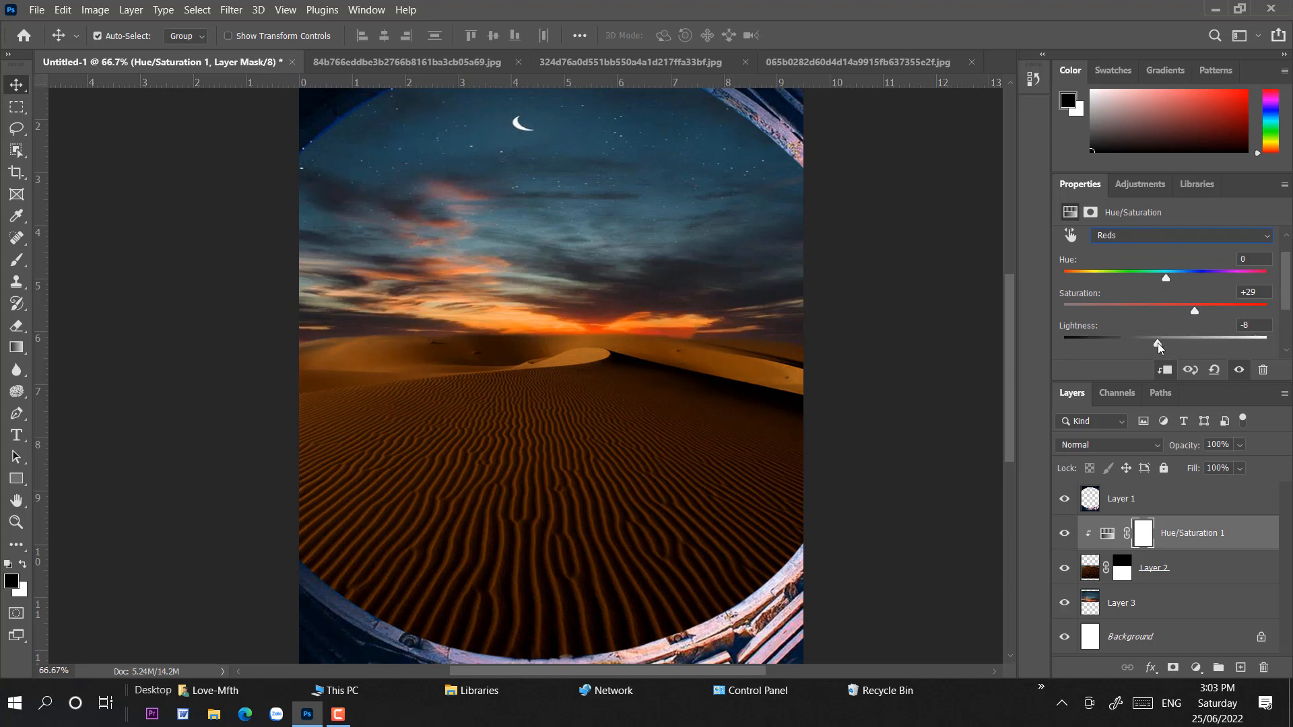
# Set the Yellows of the dune's Hue/Saturation adjustment to saturation +28 and lightness +16
pyautogui.click(1162, 237)
pyautogui.click(1138, 277)
pyautogui.moveTo(1170, 310); pyautogui.dragTo(1182, 341)
# Paint black with a 354 px soft brush on the Hue/Saturation mask across the lower, foreground dunes
pyautogui.press('b')
pyautogui.rightClick(546, 450)
pyautogui.moveTo(628, 416); pyautogui.dragTo(635, 417)
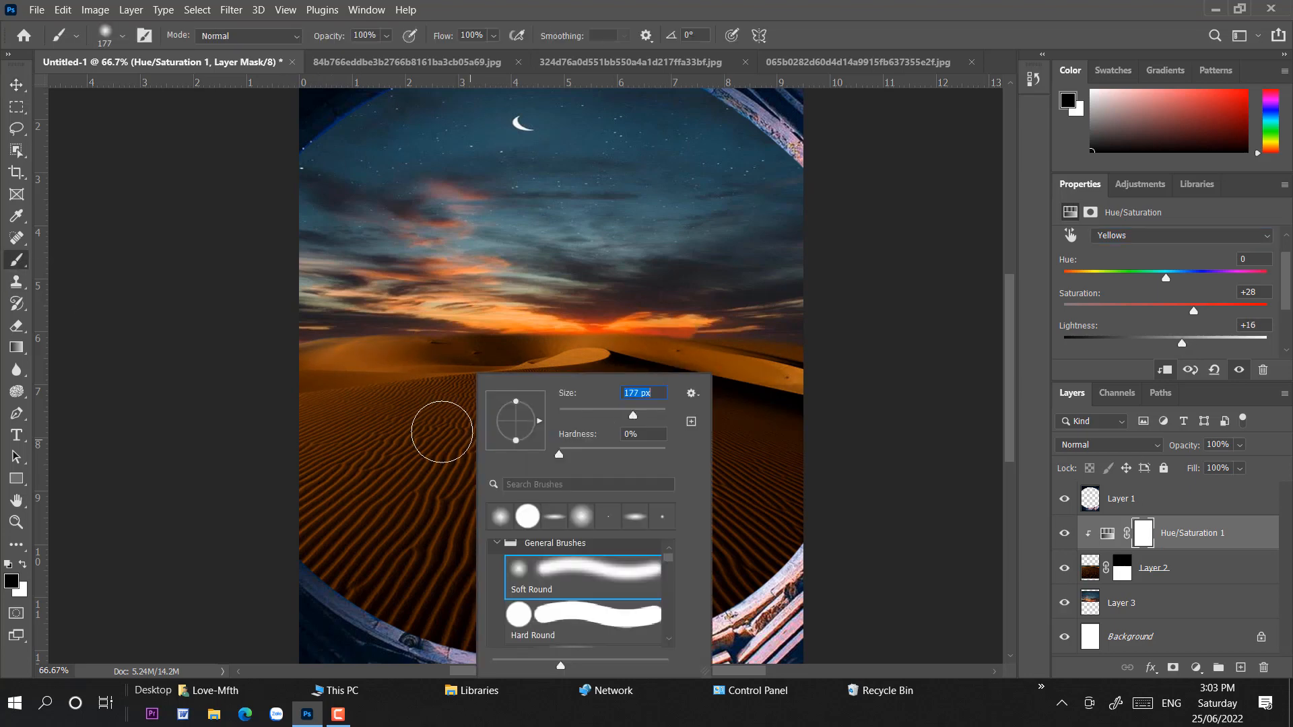
pyautogui.write('354')
pyautogui.press('Return')
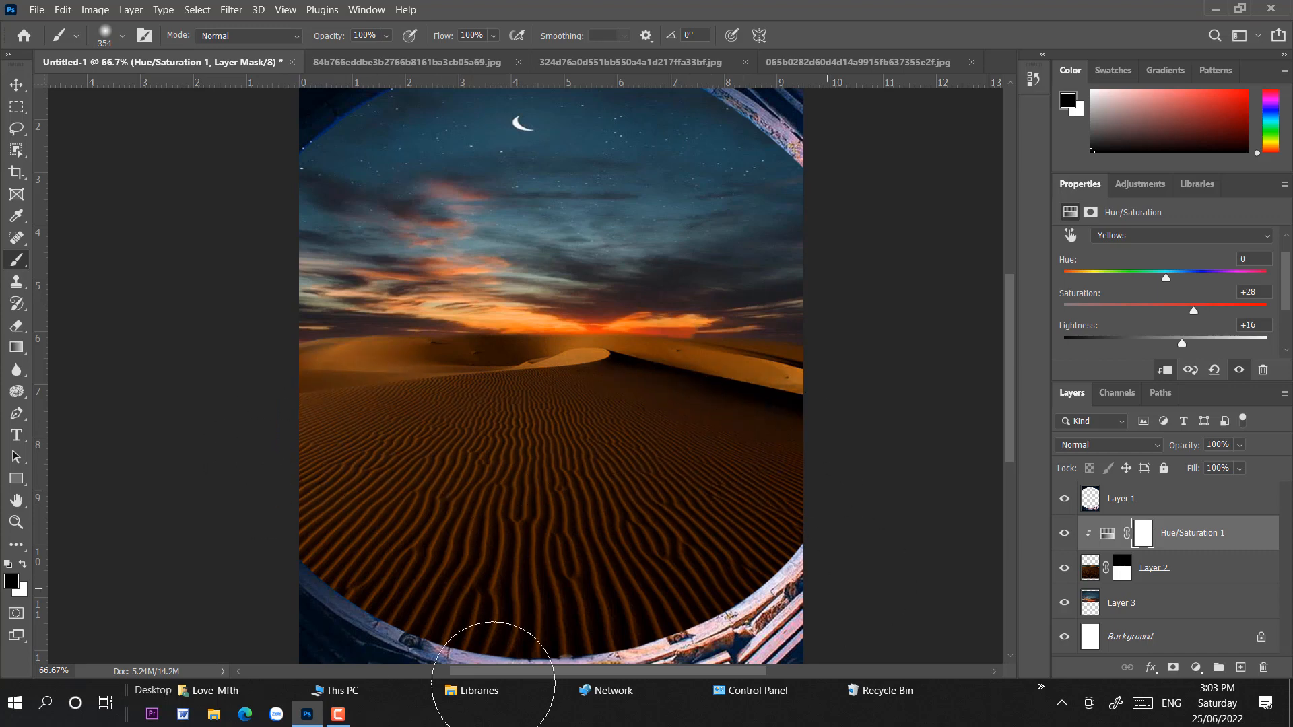
pyautogui.moveTo(817, 614); pyautogui.dragTo(420, 631)
pyautogui.press('v')
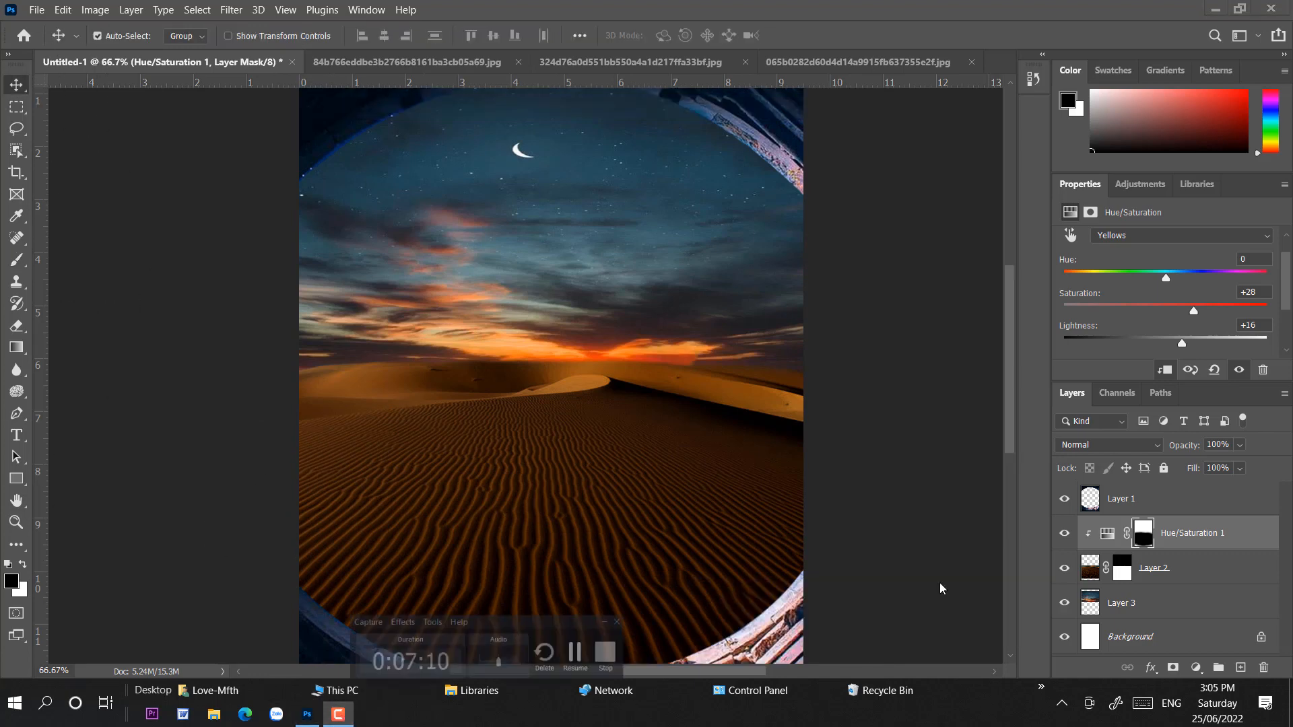
# Remove the crescent moon from the sky layer with the content-aware Spot Healing Brush
pyautogui.click(17, 237)
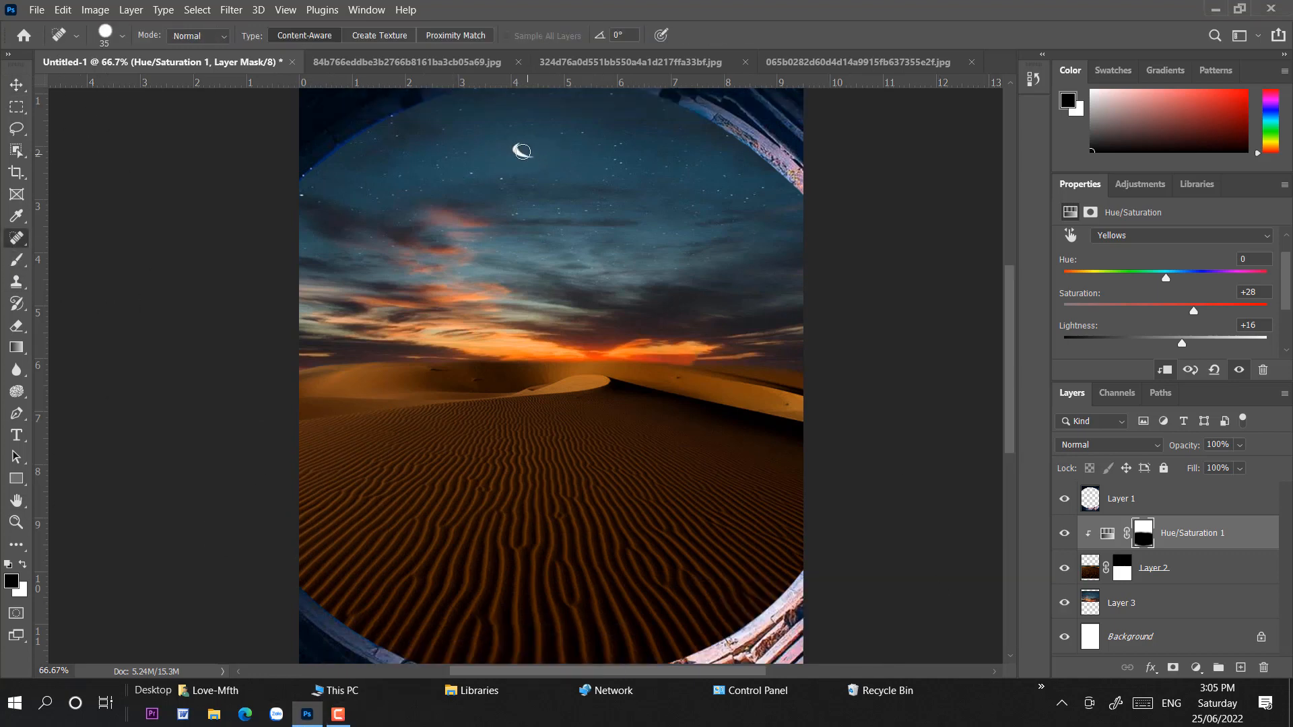
pyautogui.hotkey('alt', '[')
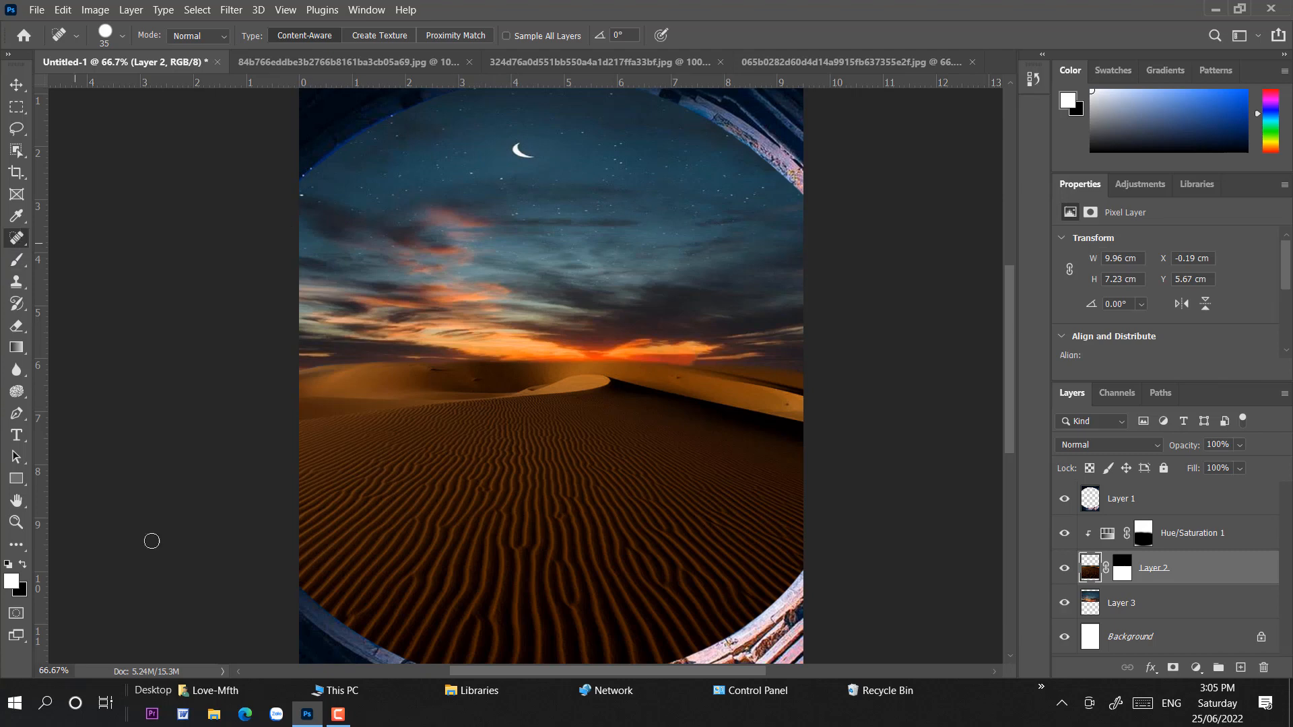
pyautogui.click(24, 564)
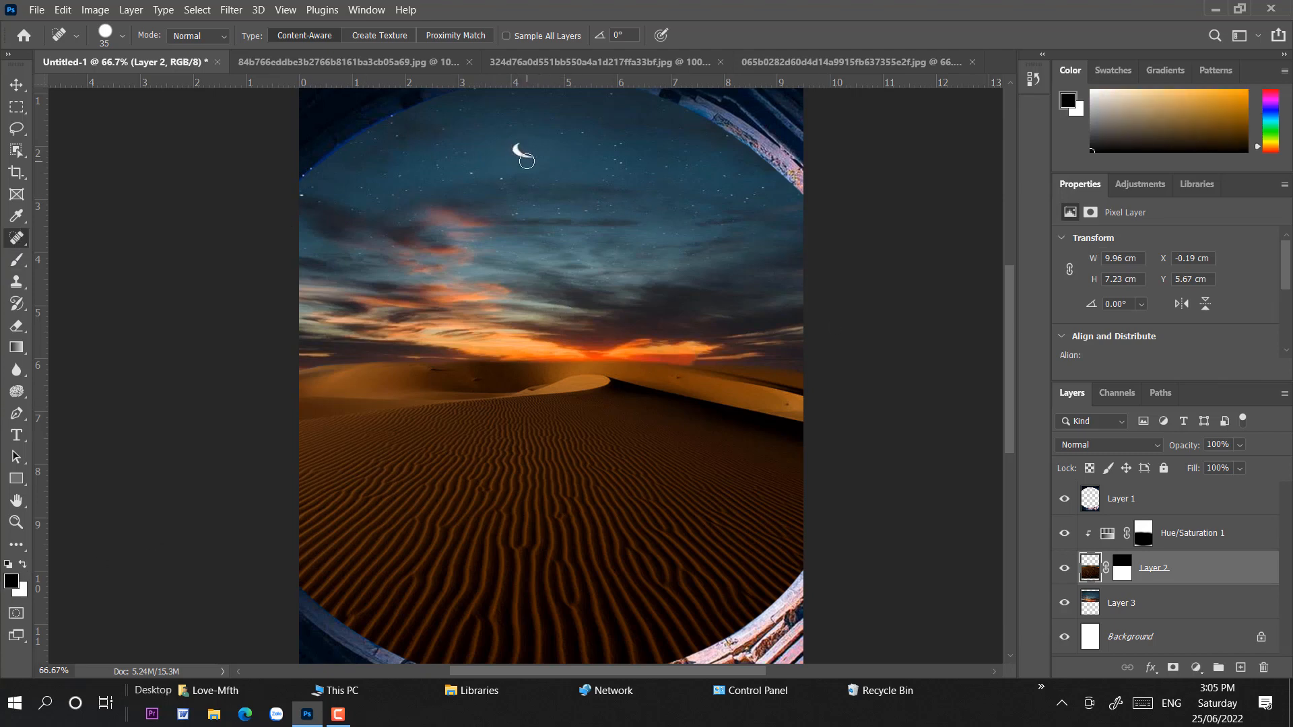
pyautogui.click(1084, 609)
pyautogui.moveTo(520, 168)
pyautogui.mouseDown()
pyautogui.moveTo(516, 151)
pyautogui.moveTo(536, 162)
pyautogui.mouseUp()
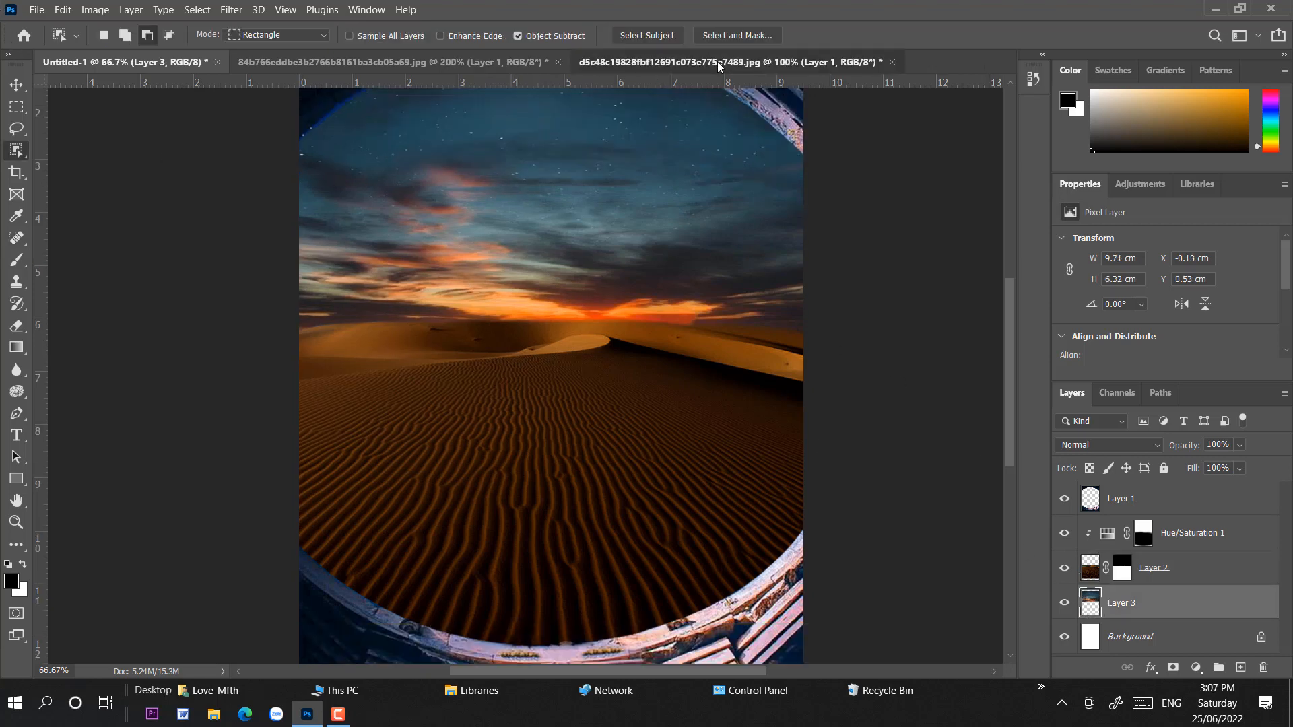
# Bring the cut-out airplane from the d5c48c19828fbf12691c073e775e7489.jpg document into Untitled-1 and place its layer above Hue/Saturation 1
pyautogui.click(717, 62)
pyautogui.moveTo(1118, 498); pyautogui.dragTo(576, 409)
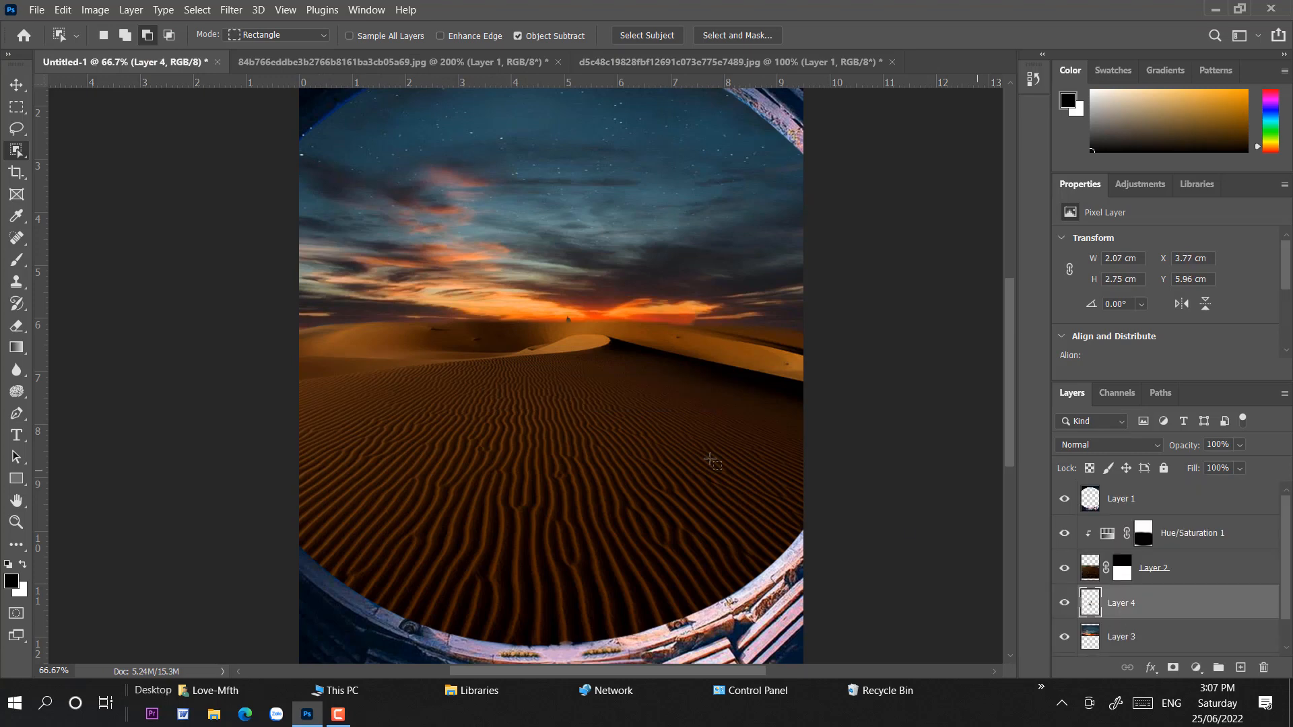
pyautogui.click(15, 84)
pyautogui.moveTo(1145, 603); pyautogui.dragTo(1161, 518)
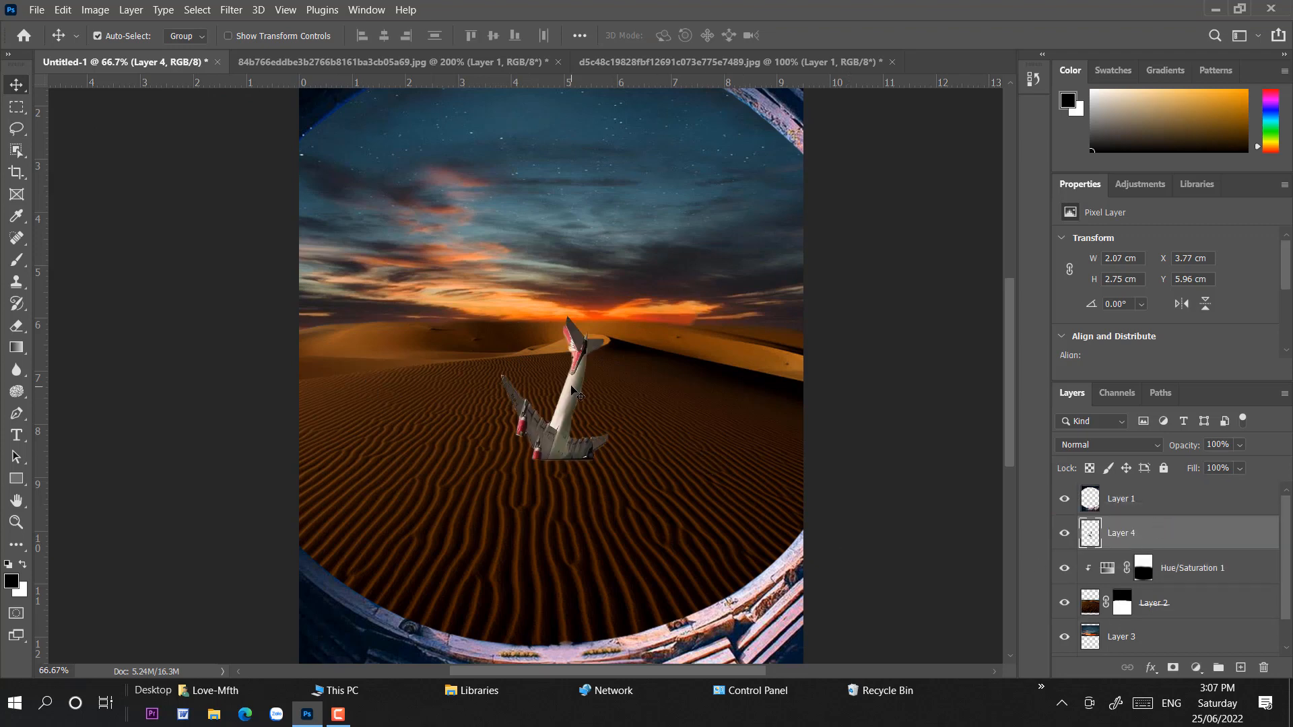
# Scale the airplane up to 3.97 × 5.28 cm and position it nose-down in the middle of the dunes
pyautogui.hotkey('ctrl', 't')
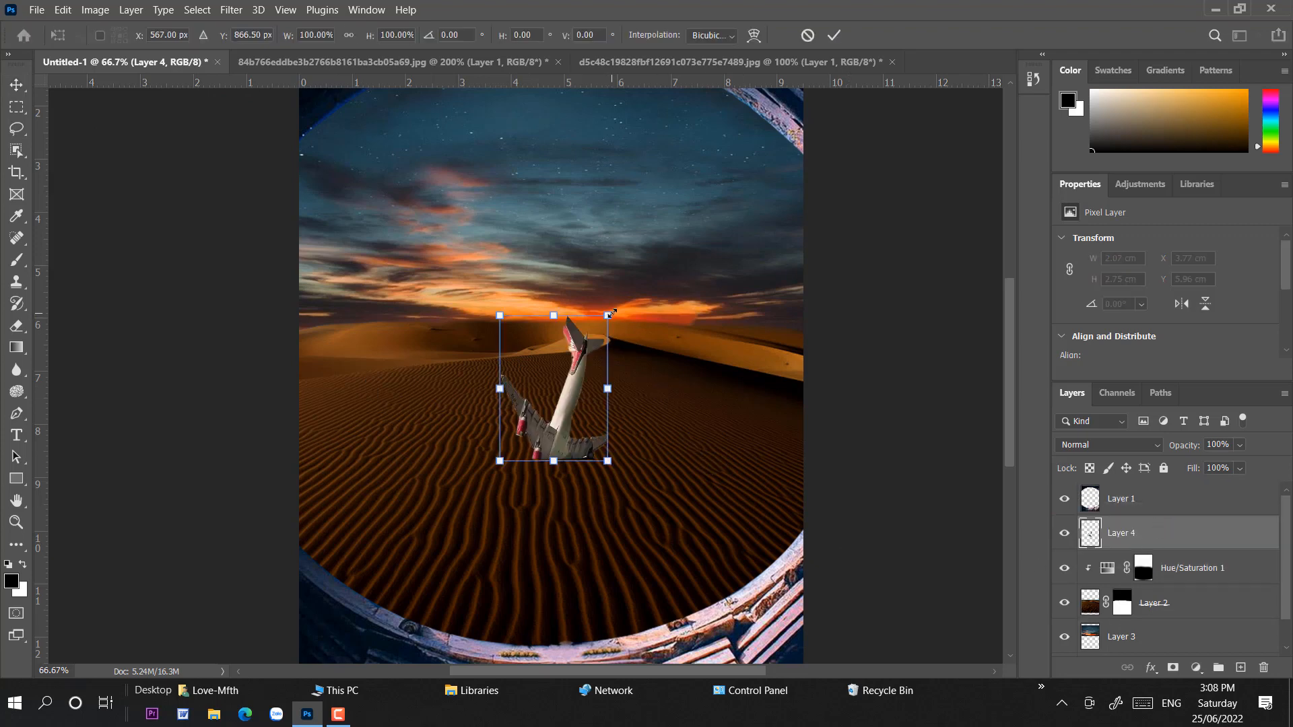
pyautogui.moveTo(610, 314); pyautogui.dragTo(680, 213)
pyautogui.moveTo(613, 377)
pyautogui.mouseDown()
pyautogui.moveTo(551, 371)
pyautogui.moveTo(594, 373)
pyautogui.mouseUp()
pyautogui.moveTo(650, 211); pyautogui.dragTo(679, 173)
pyautogui.moveTo(590, 373); pyautogui.dragTo(585, 387)
pyautogui.press('Return')
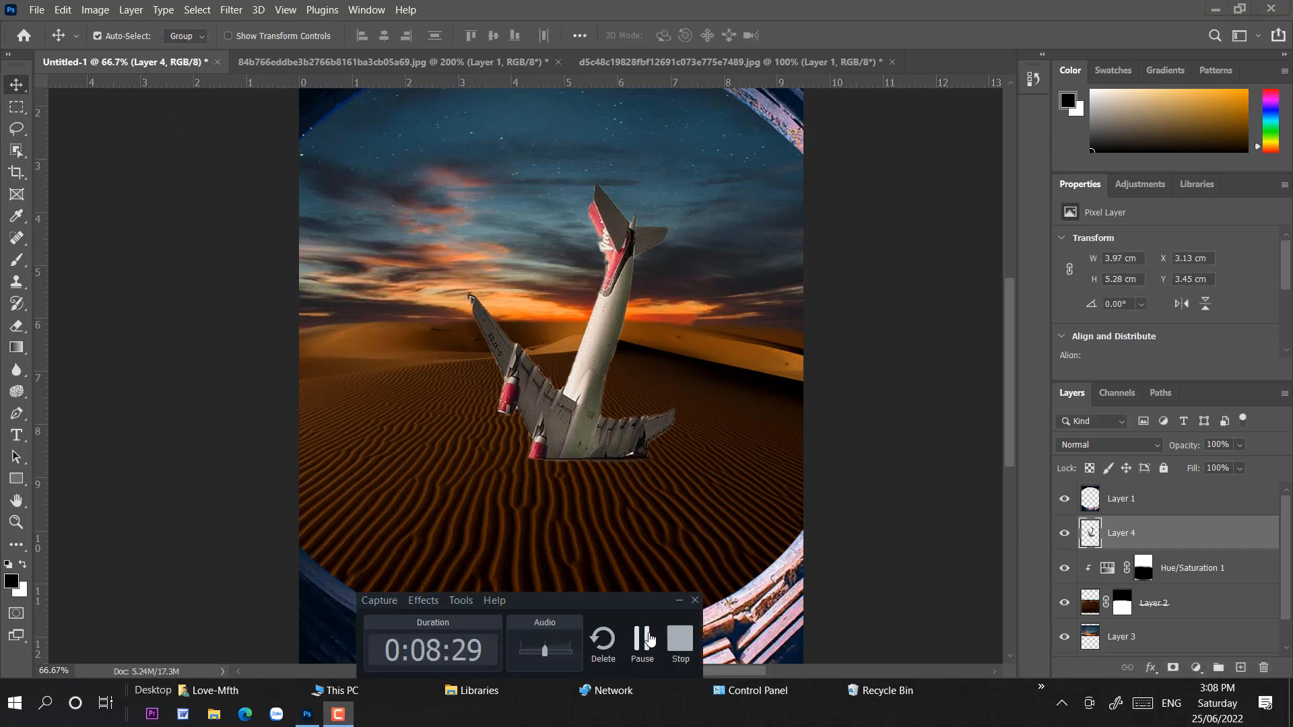
# Add a Brightness/Contrast adjustment clipped to the airplane layer, with brightness -55 and contrast 26
pyautogui.click(1199, 666)
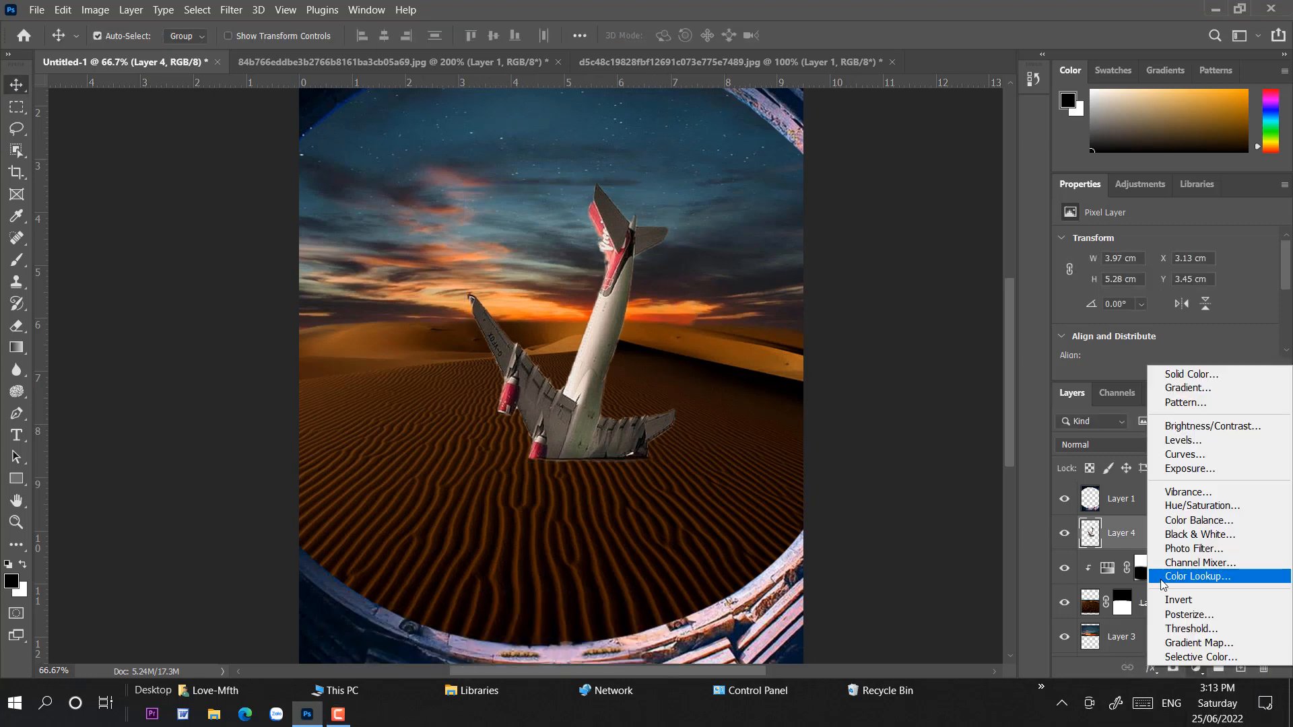
pyautogui.click(1208, 427)
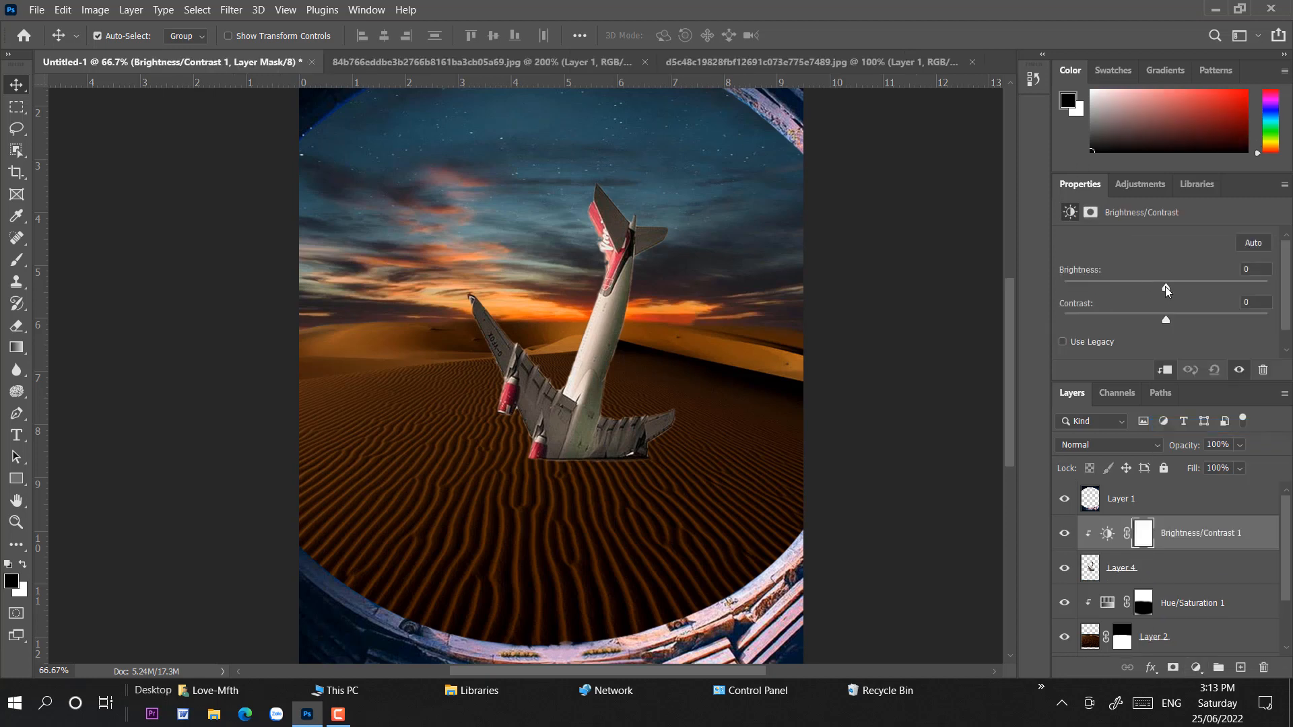
pyautogui.moveTo(1165, 285); pyautogui.dragTo(1122, 285)
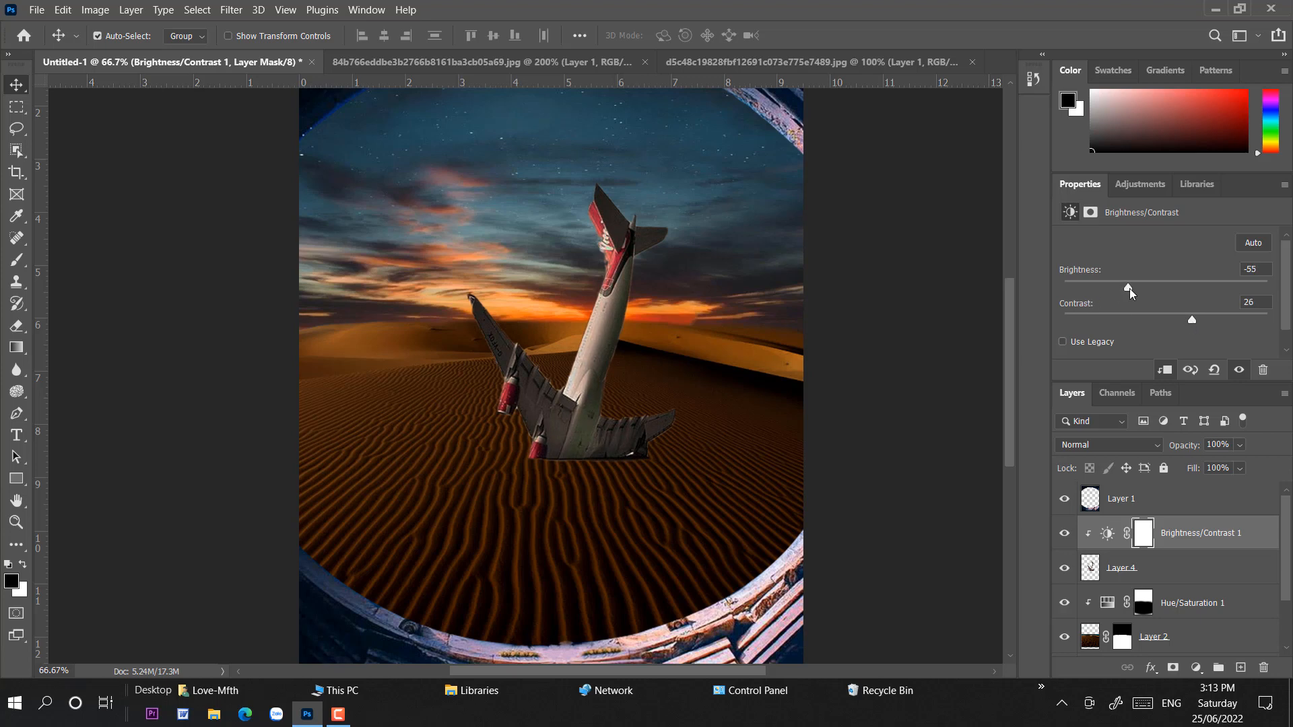
# Add a Hue/Saturation adjustment clipped to the airplane layer and set its master saturation to +14
pyautogui.click(1196, 667)
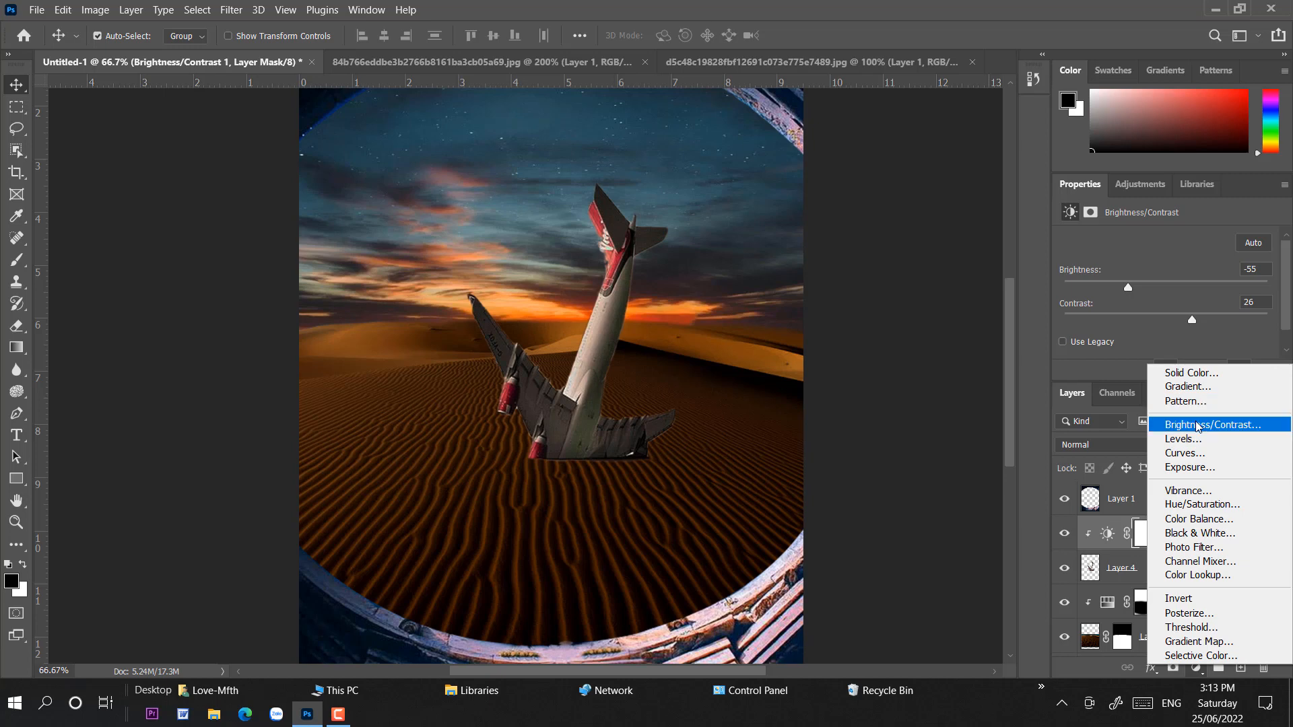
pyautogui.click(1199, 506)
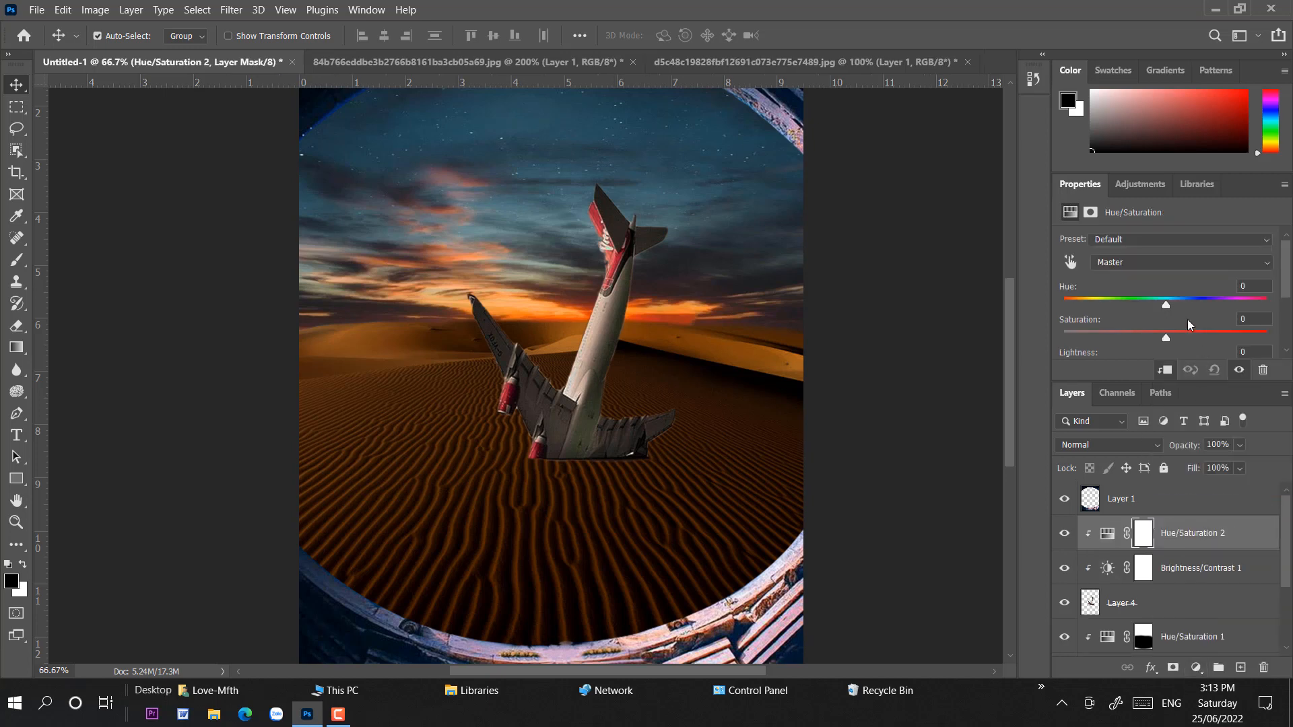
pyautogui.moveTo(1183, 335); pyautogui.dragTo(1282, 369)
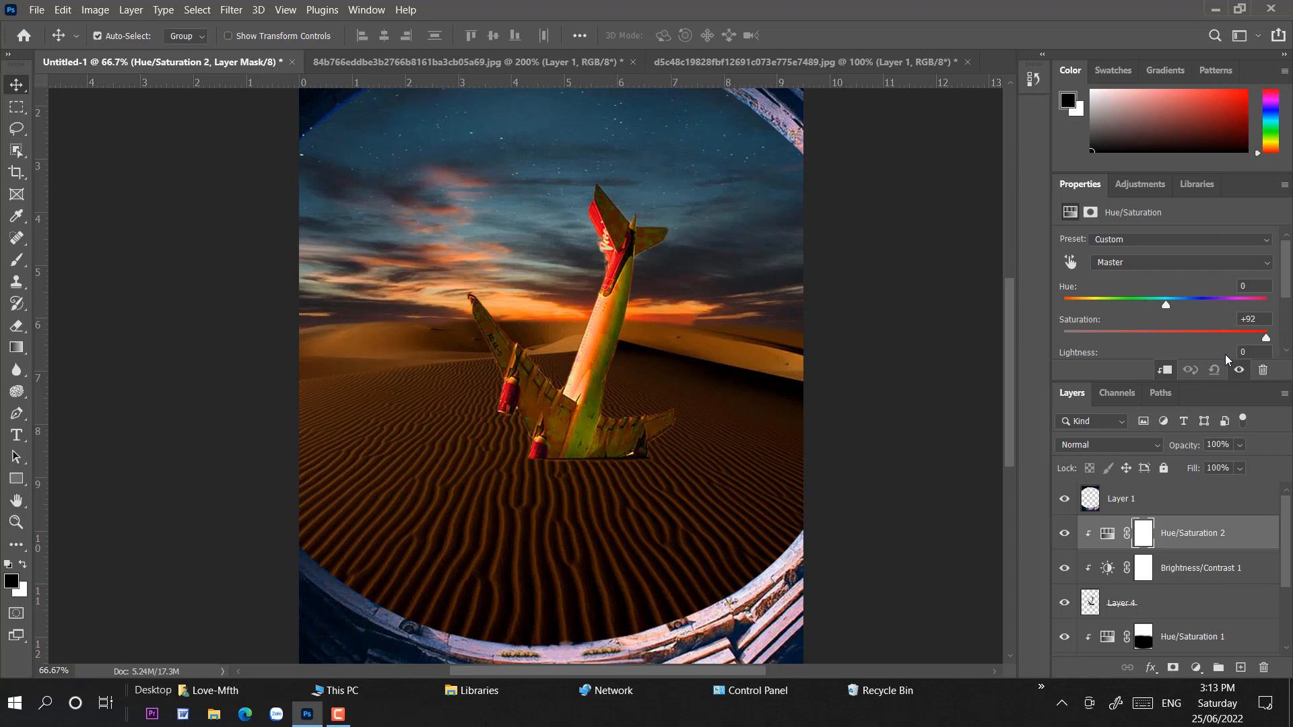
pyautogui.click(1181, 337)
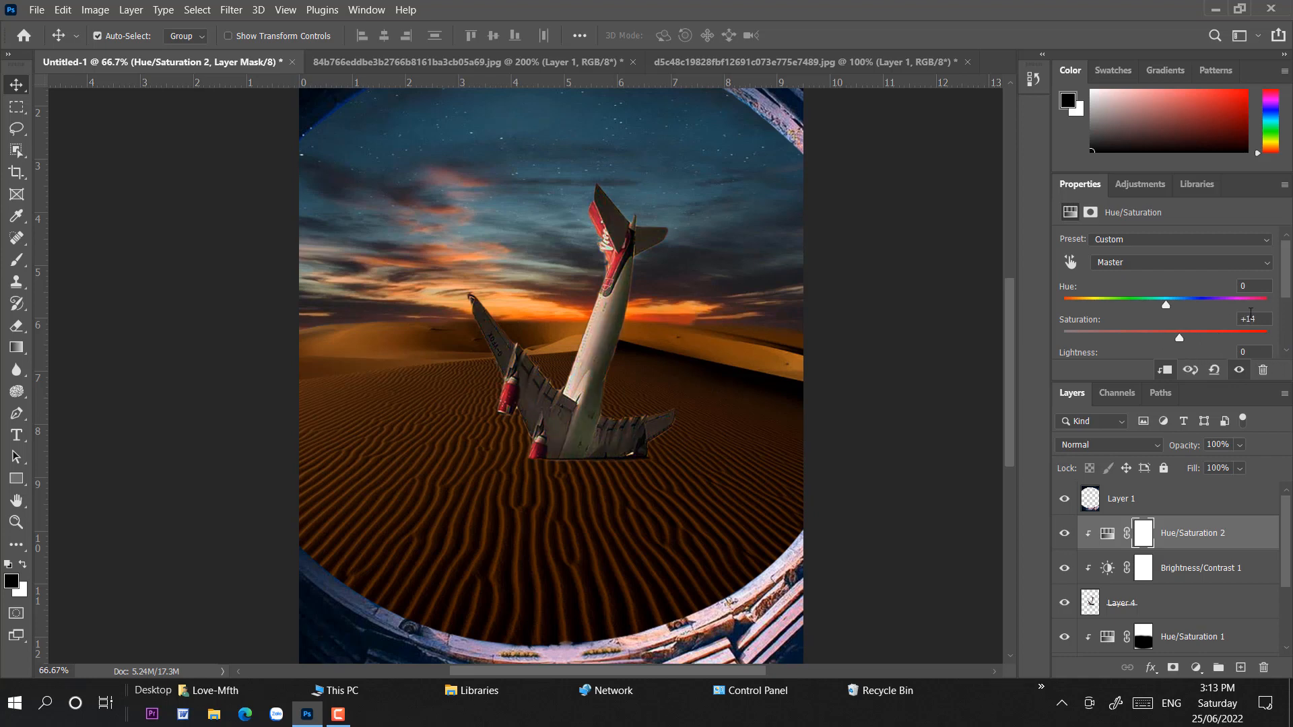
pyautogui.press('BackSpace')
pyautogui.press('Return')
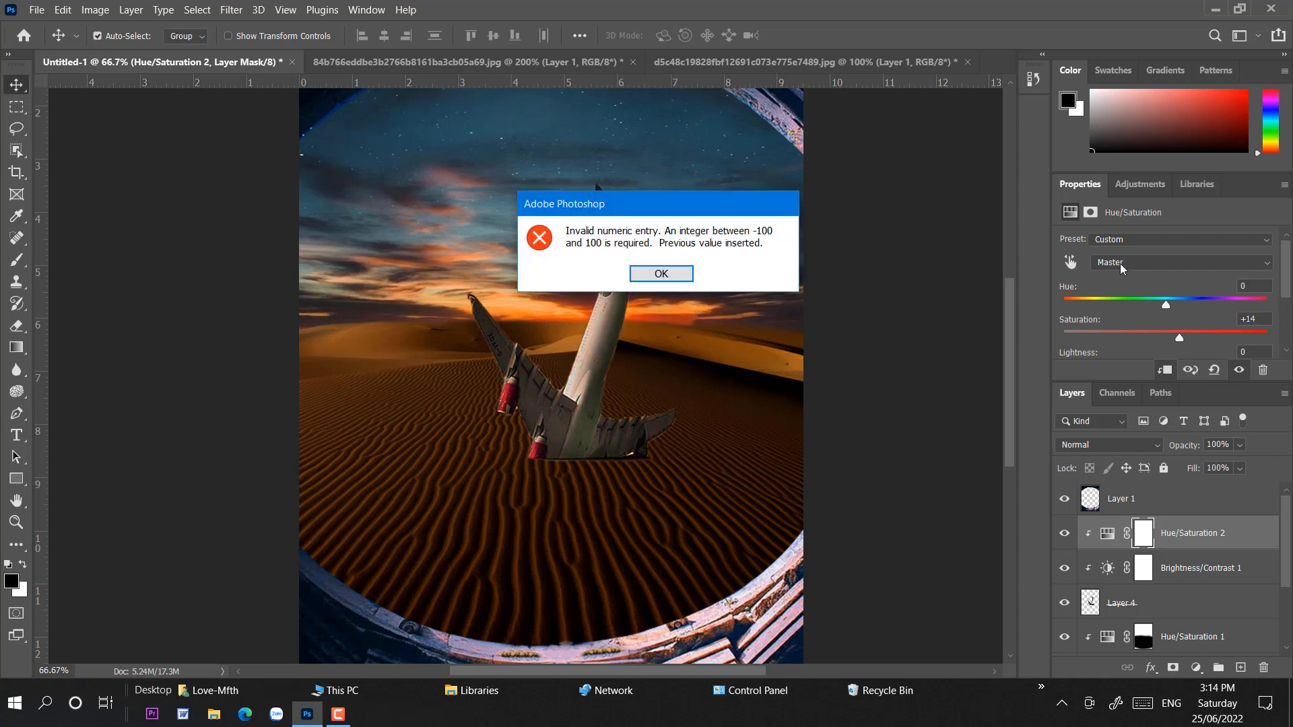
pyautogui.press('Return')
# Adjust the Reds range of the airplane's Hue/Saturation to saturation +11 and lightness -27
pyautogui.click(1175, 261)
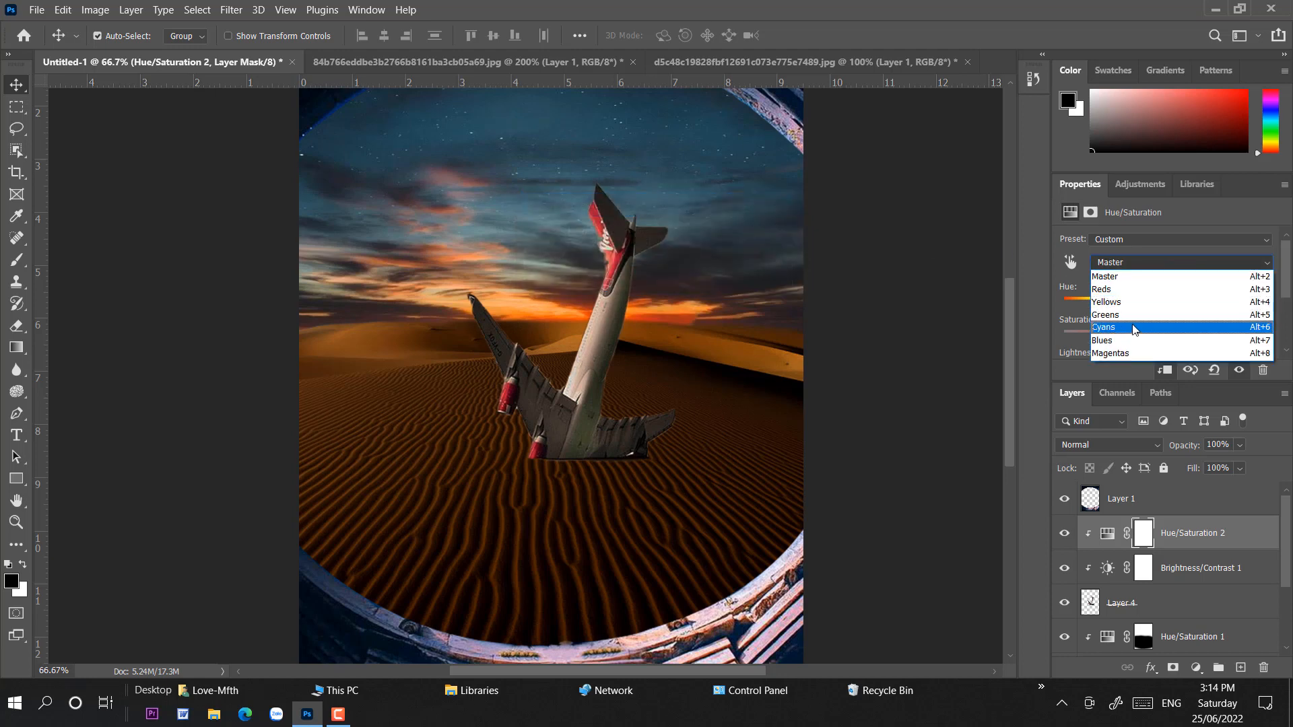
pyautogui.click(1104, 289)
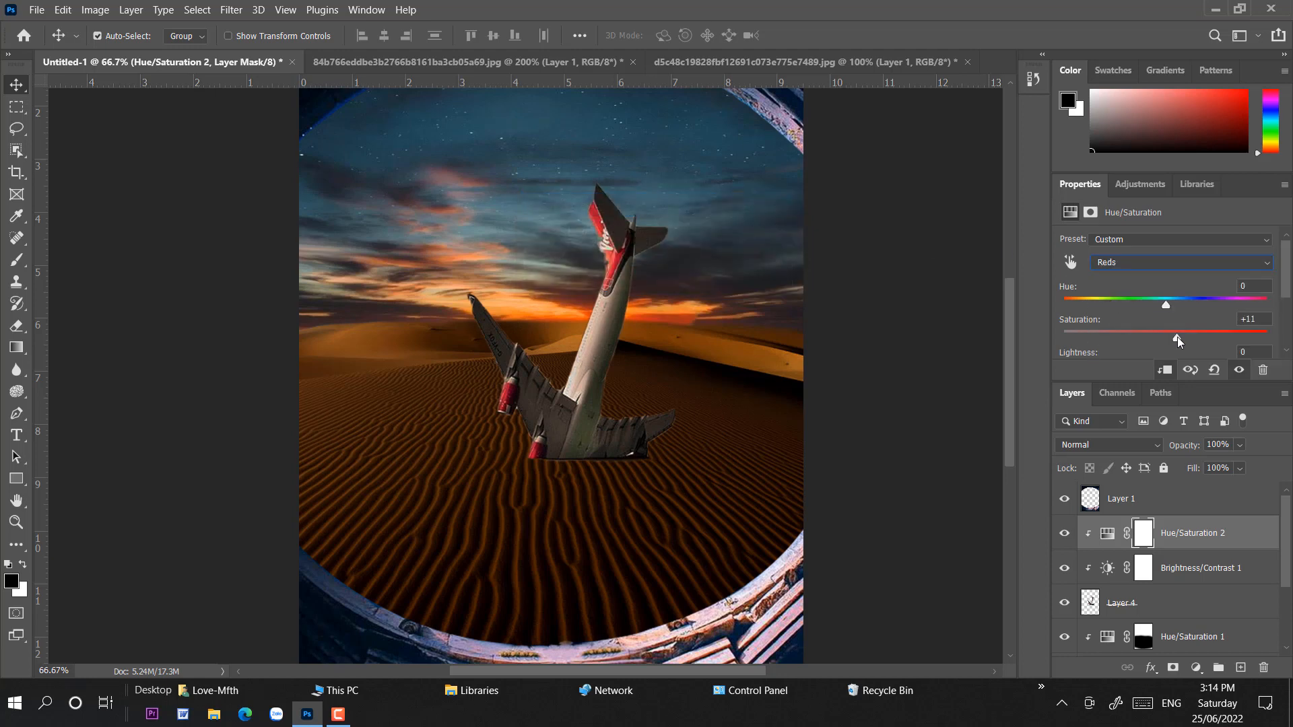
pyautogui.scroll(-1, 1176, 330)
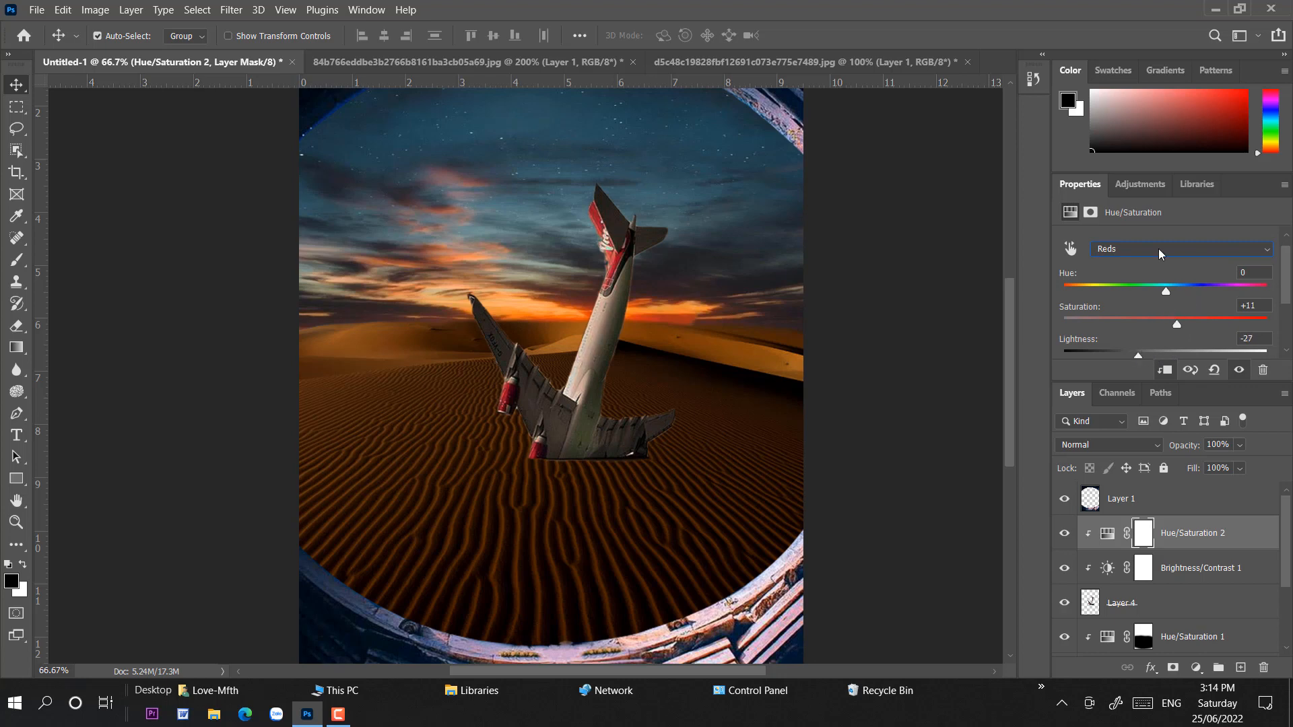
# Add a clipped Color Balance adjustment above Hue/Saturation 2 with midtones at red +48, magenta -9 and yellow -22
pyautogui.click(1197, 667)
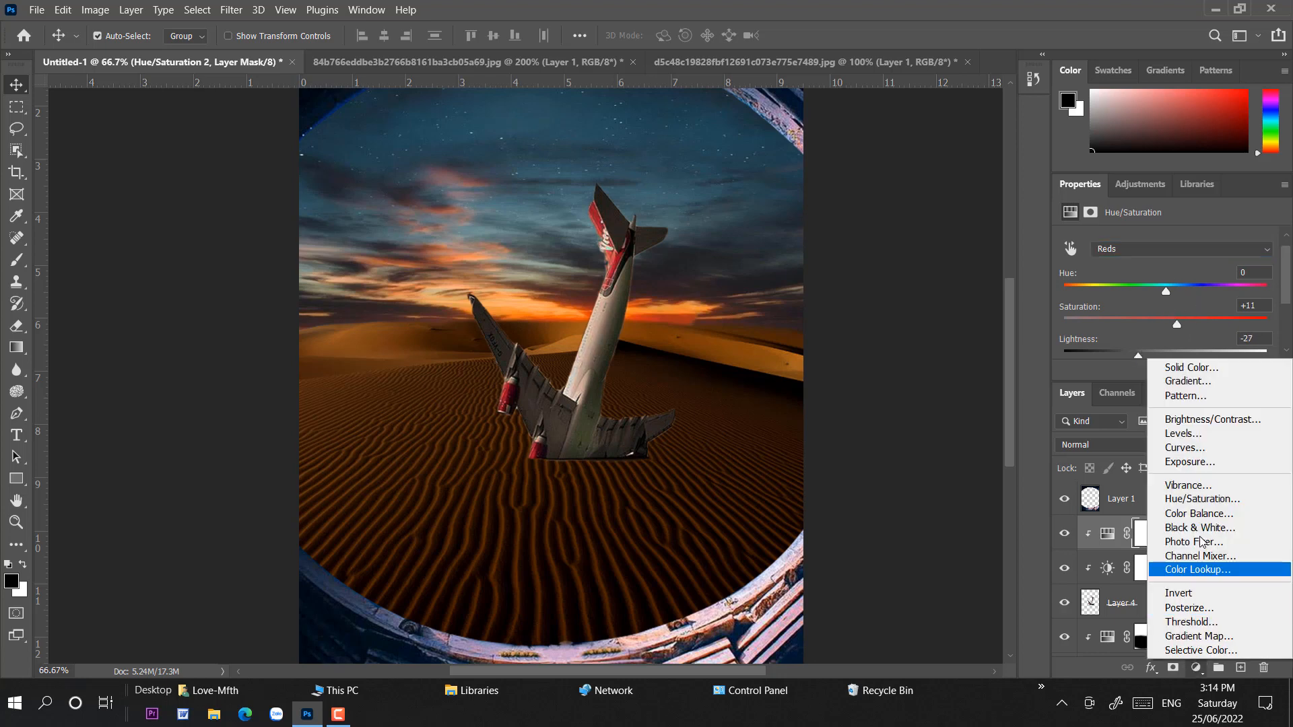
pyautogui.click(1199, 514)
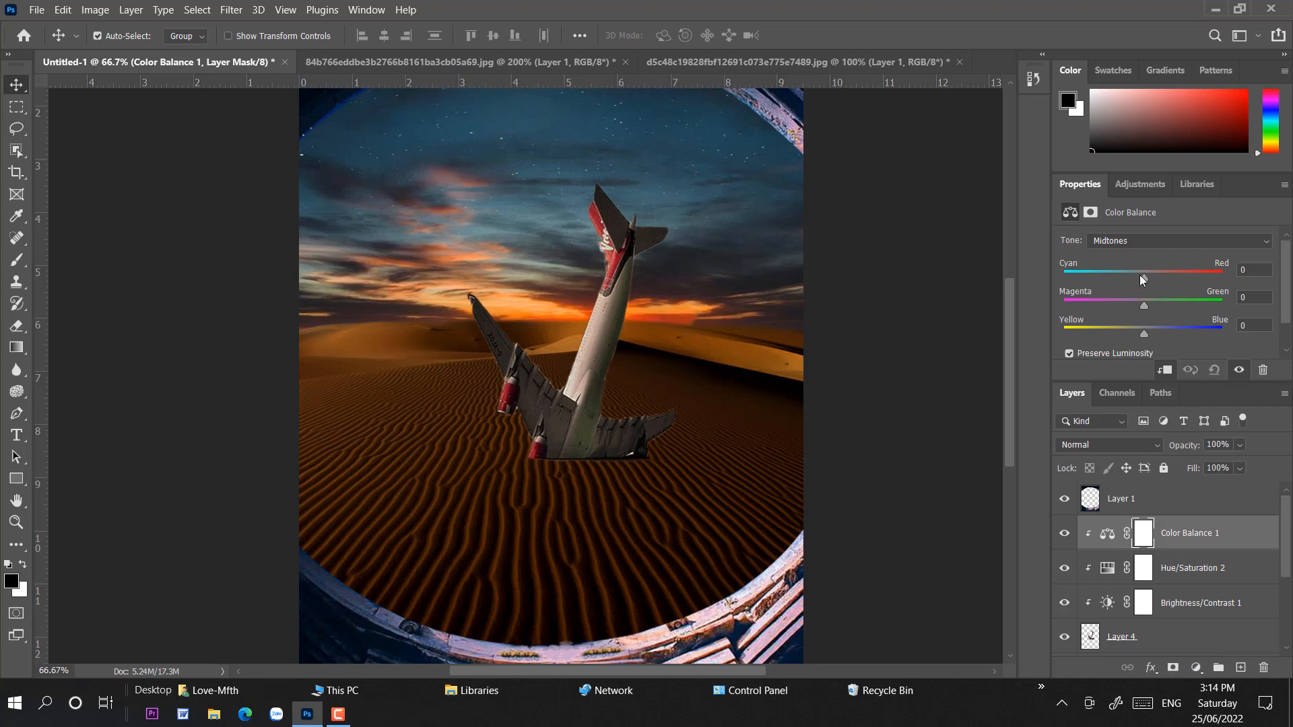
pyautogui.moveTo(1142, 279); pyautogui.dragTo(1167, 279)
pyautogui.moveTo(1144, 333); pyautogui.dragTo(1145, 337)
pyautogui.moveTo(1146, 307); pyautogui.dragTo(1121, 338)
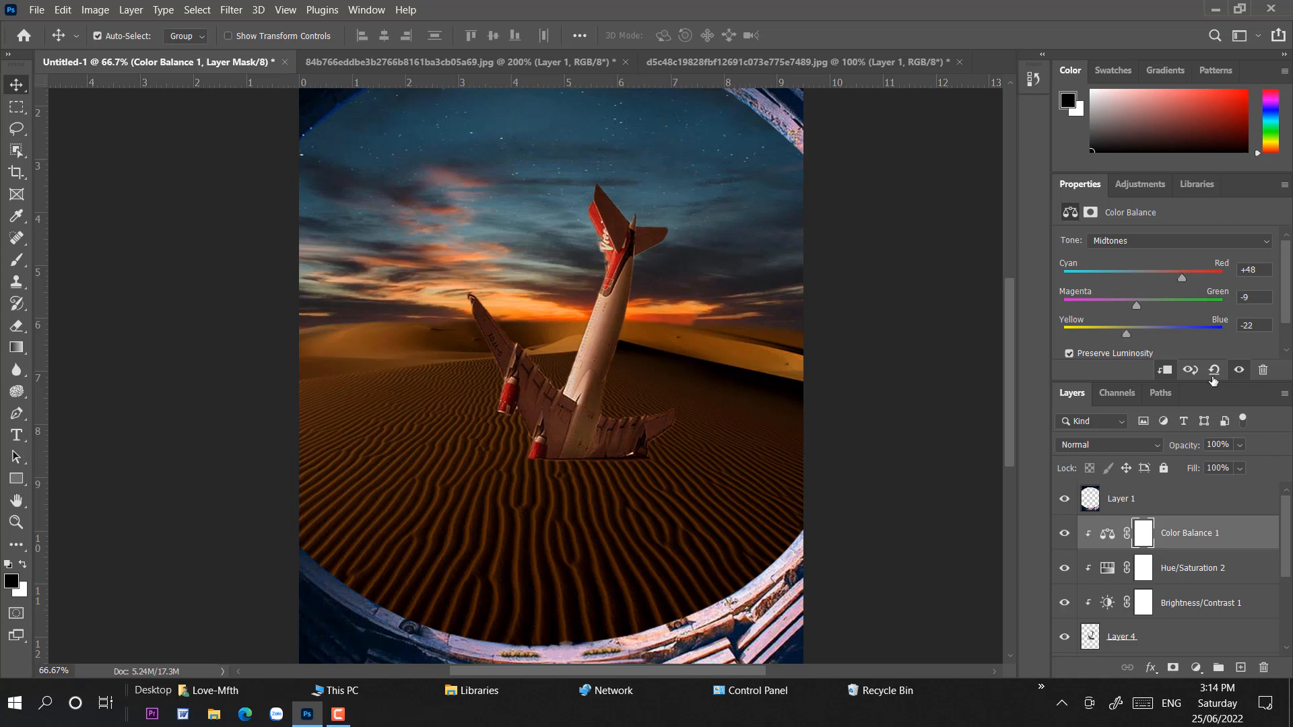
# Lower the brightness in the airplane's Brightness/Contrast 1 adjustment to -88
pyautogui.click(1211, 603)
pyautogui.moveTo(1123, 290); pyautogui.dragTo(1100, 293)
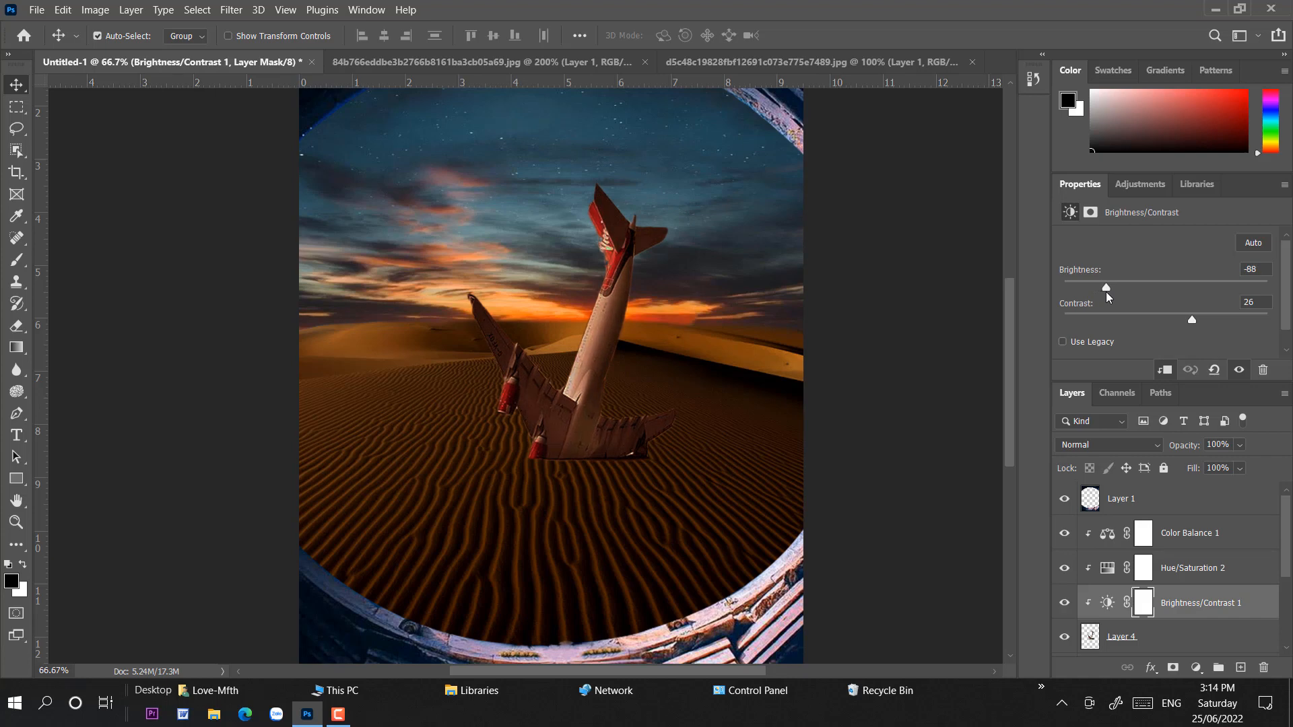
pyautogui.hotkey('ctrl', '-')
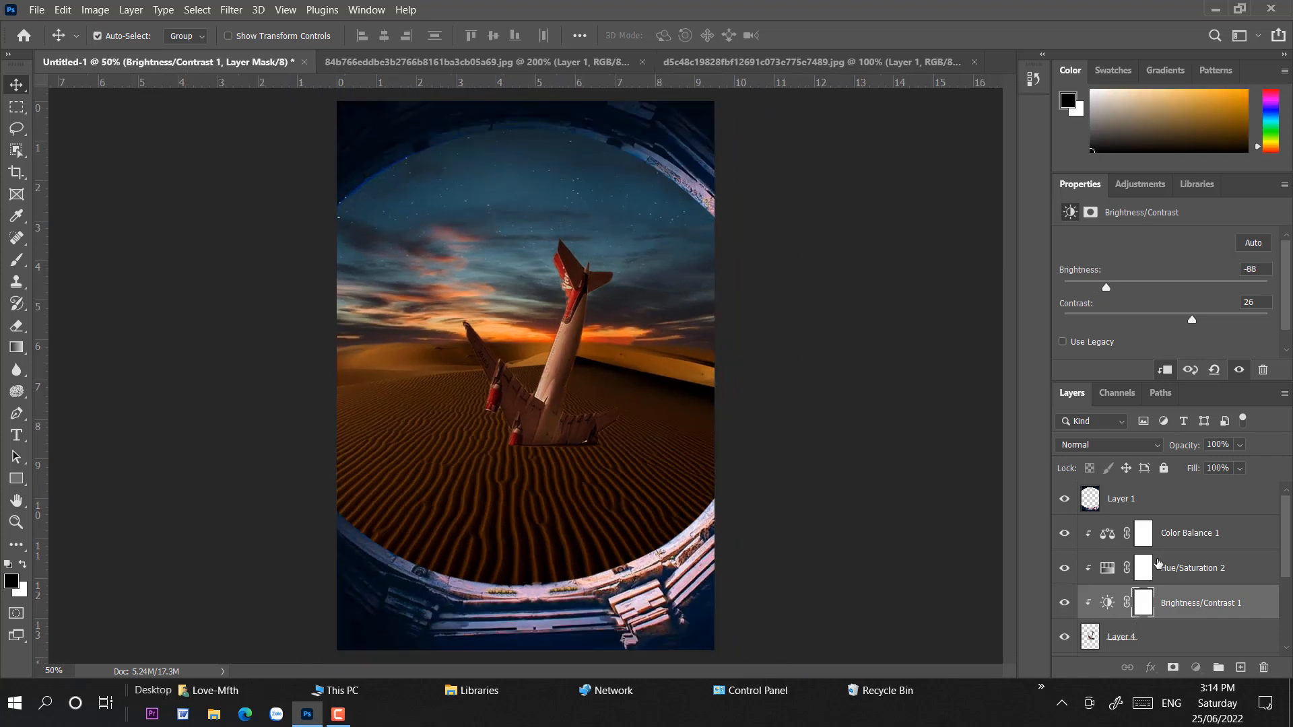
# Scale the airplane layer together with its three clipped adjustments to 119.62% and move it lower and slightly left in the dunes
pyautogui.click(1153, 640)
pyautogui.keyDown('shift'); pyautogui.click(1165, 534); pyautogui.keyUp('shift')
pyautogui.hotkey('ctrl', 't')
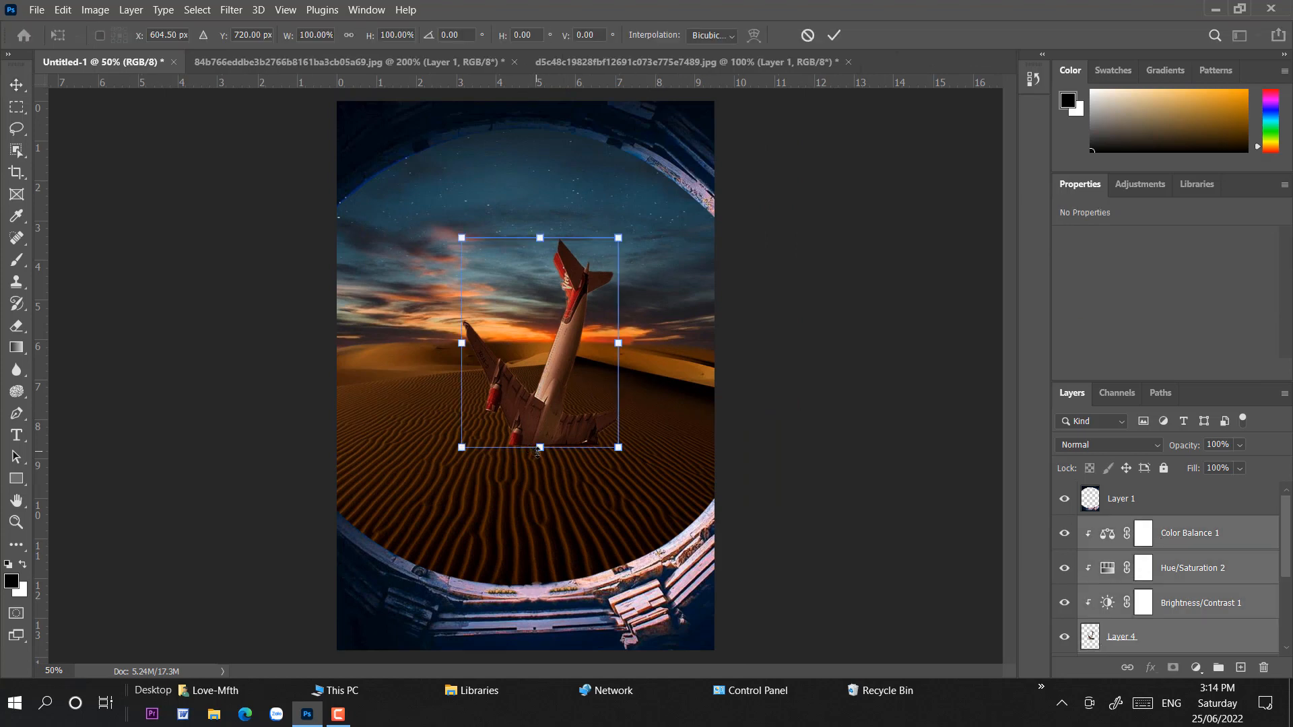
pyautogui.moveTo(460, 449); pyautogui.dragTo(429, 492)
pyautogui.moveTo(529, 413)
pyautogui.mouseDown()
pyautogui.moveTo(539, 420)
pyautogui.moveTo(519, 420)
pyautogui.mouseUp()
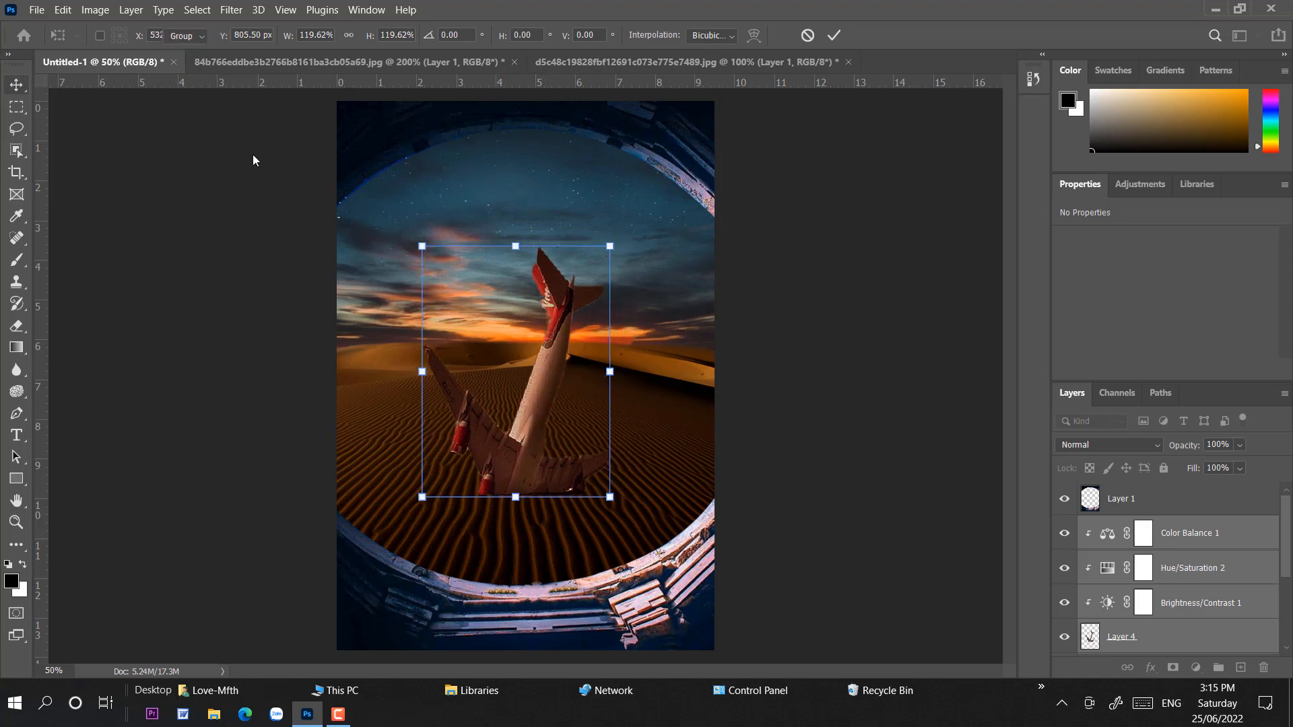
pyautogui.press('Return')
# Add a layer mask to the airplane's Layer 4 and set up a 17 px soft round brush in black
pyautogui.click(1122, 637)
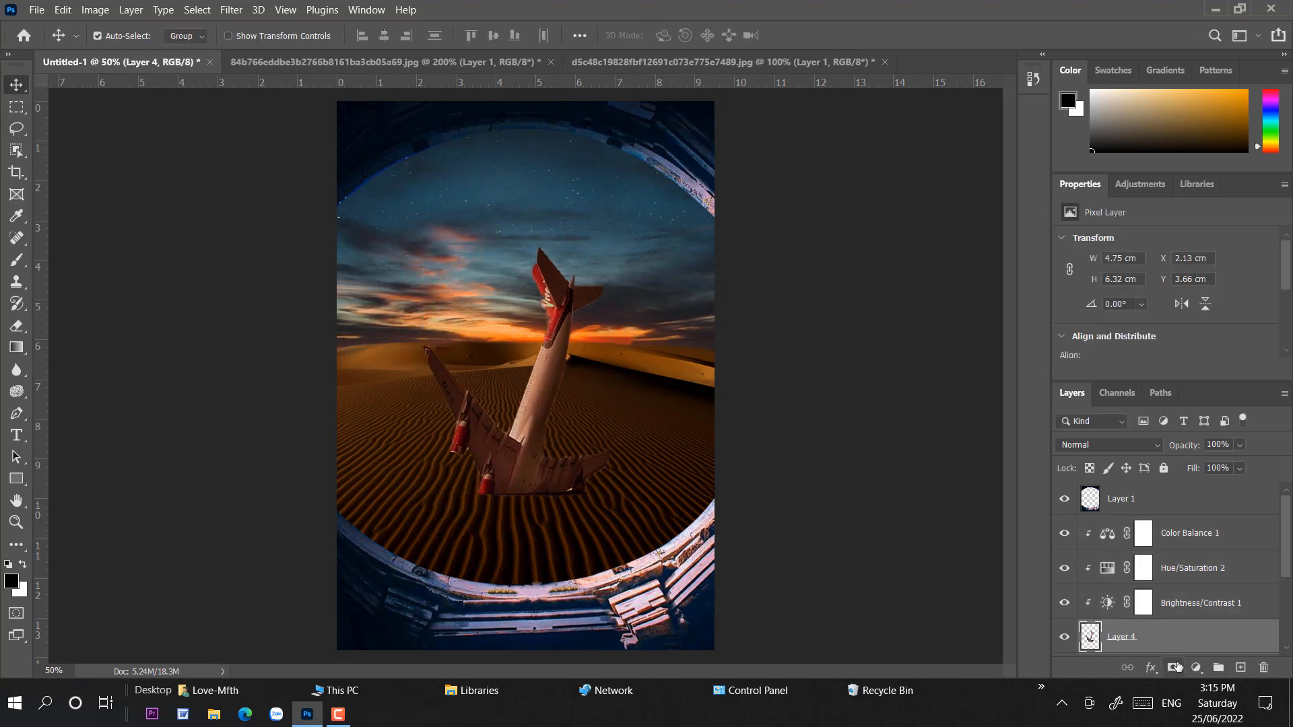
pyautogui.click(1172, 667)
pyautogui.press('b')
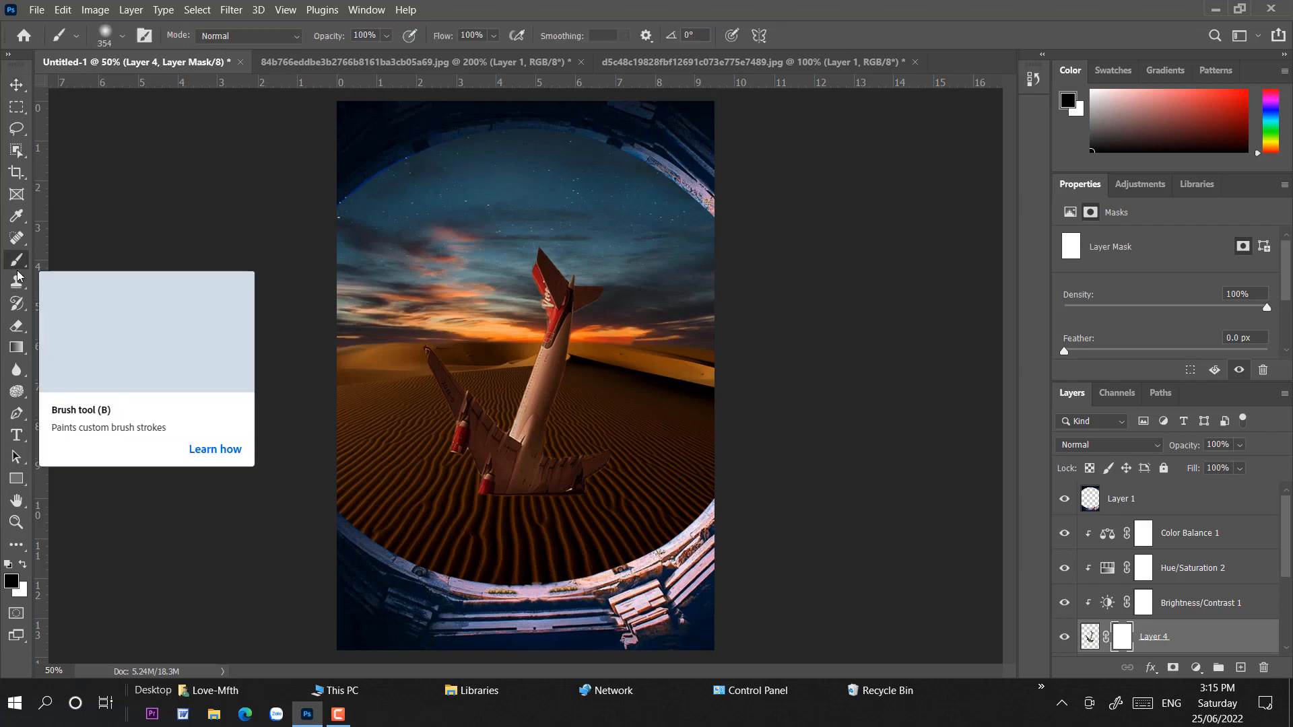
pyautogui.hotkey('ctrl', '+')
pyautogui.hotkey('ctrl', '+')
pyautogui.moveTo(218, 352); pyautogui.dragTo(209, 157)
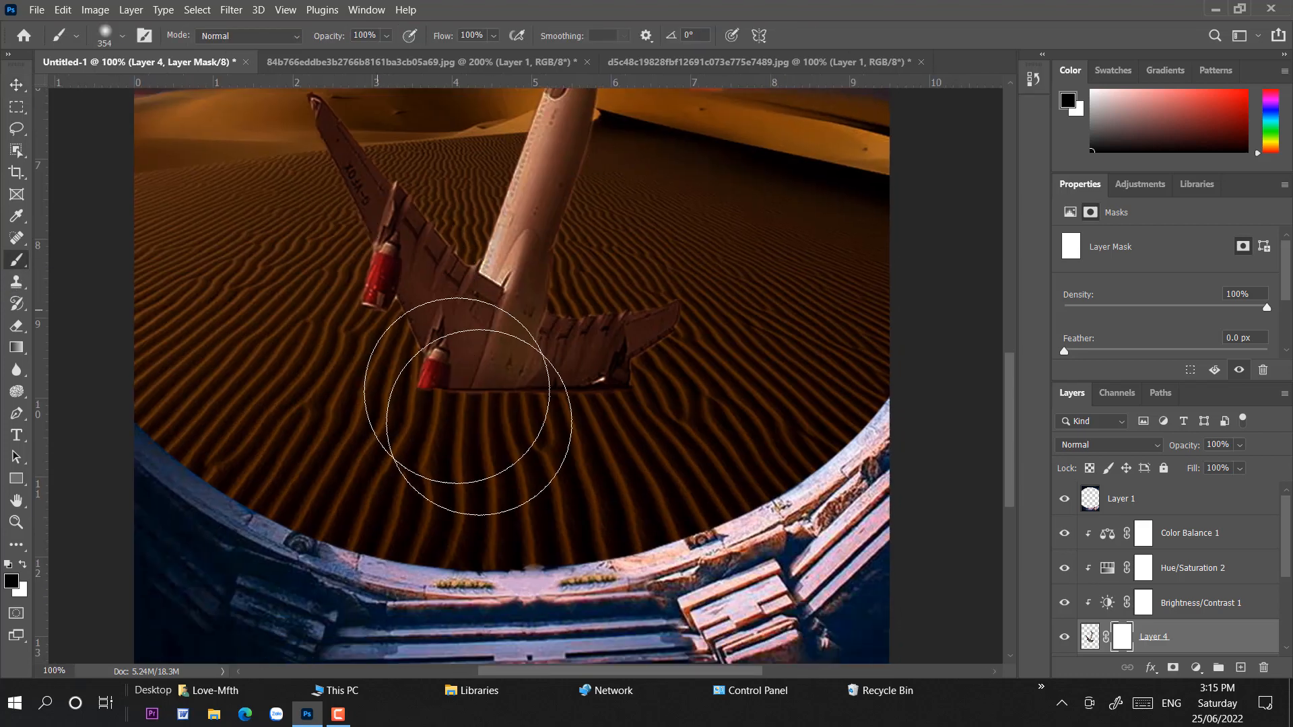
pyautogui.rightClick(511, 375)
pyautogui.moveTo(605, 413); pyautogui.dragTo(602, 415)
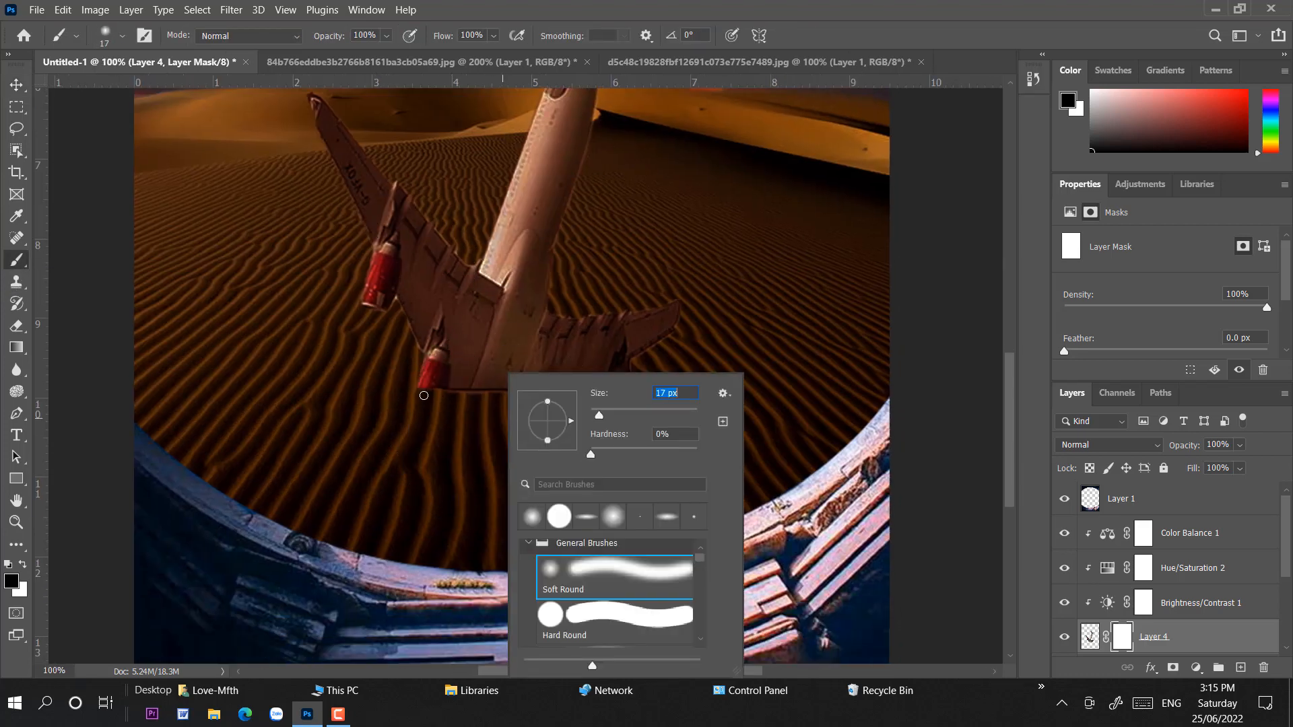
# Mask out the airplane's hard bottom edge where it meets the sand, using a 23 px soft round brush
pyautogui.moveTo(419, 387); pyautogui.dragTo(439, 401)
pyautogui.hotkey('ctrl', 'z')
pyautogui.rightClick(437, 407)
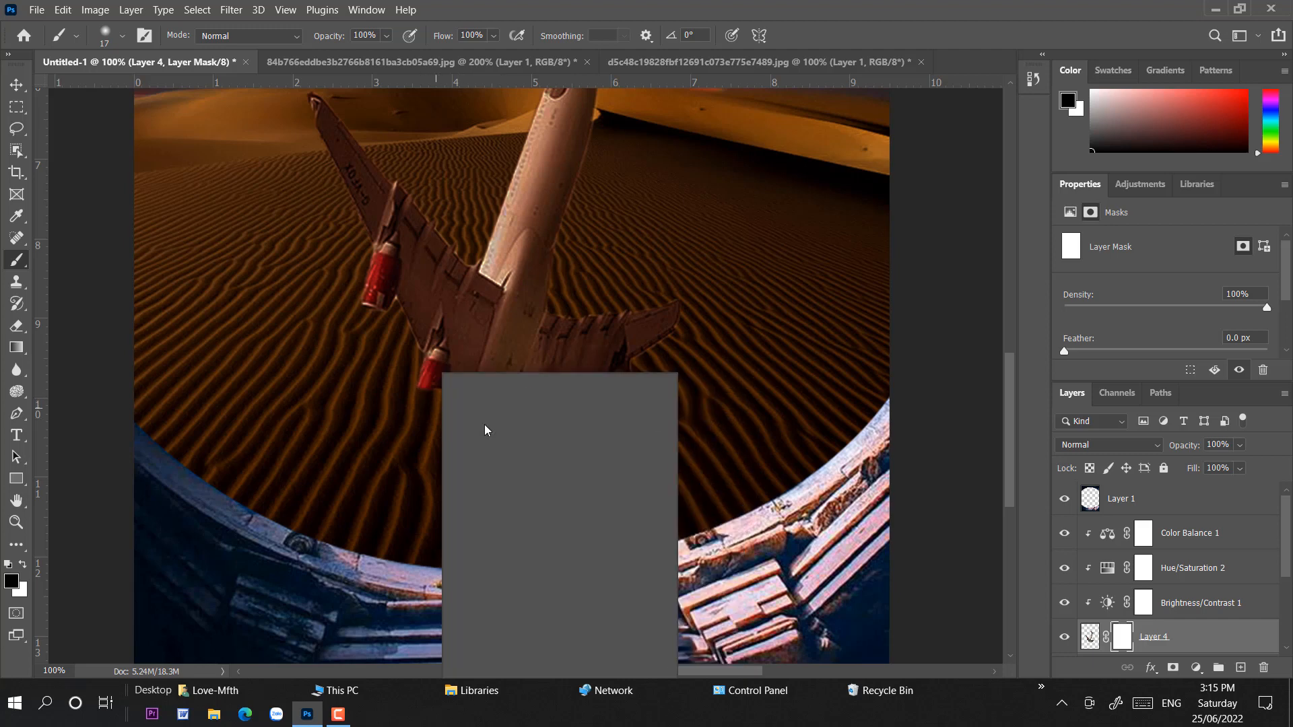
pyautogui.moveTo(532, 415); pyautogui.dragTo(538, 414)
pyautogui.moveTo(419, 391)
pyautogui.mouseDown()
pyautogui.moveTo(451, 404)
pyautogui.moveTo(435, 397)
pyautogui.moveTo(487, 398)
pyautogui.mouseUp()
pyautogui.hotkey('ctrl', 'z')
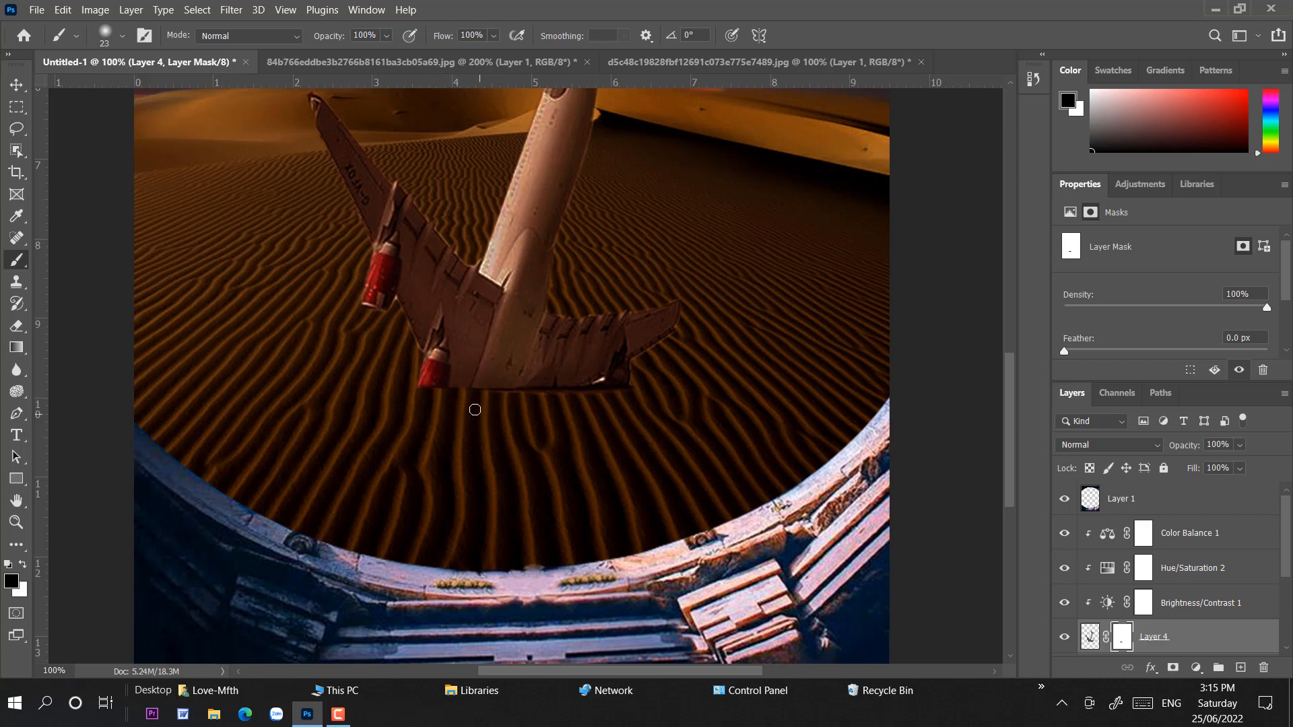
pyautogui.moveTo(519, 400)
pyautogui.mouseDown()
pyautogui.moveTo(560, 405)
pyautogui.moveTo(511, 401)
pyautogui.moveTo(621, 389)
pyautogui.mouseUp()
# Create a new layer directly below Layer 4 and fill the airplane's outline on it with black as a shadow base
pyautogui.hotkey('ctrl', '-')
pyautogui.hotkey('ctrl', '-')
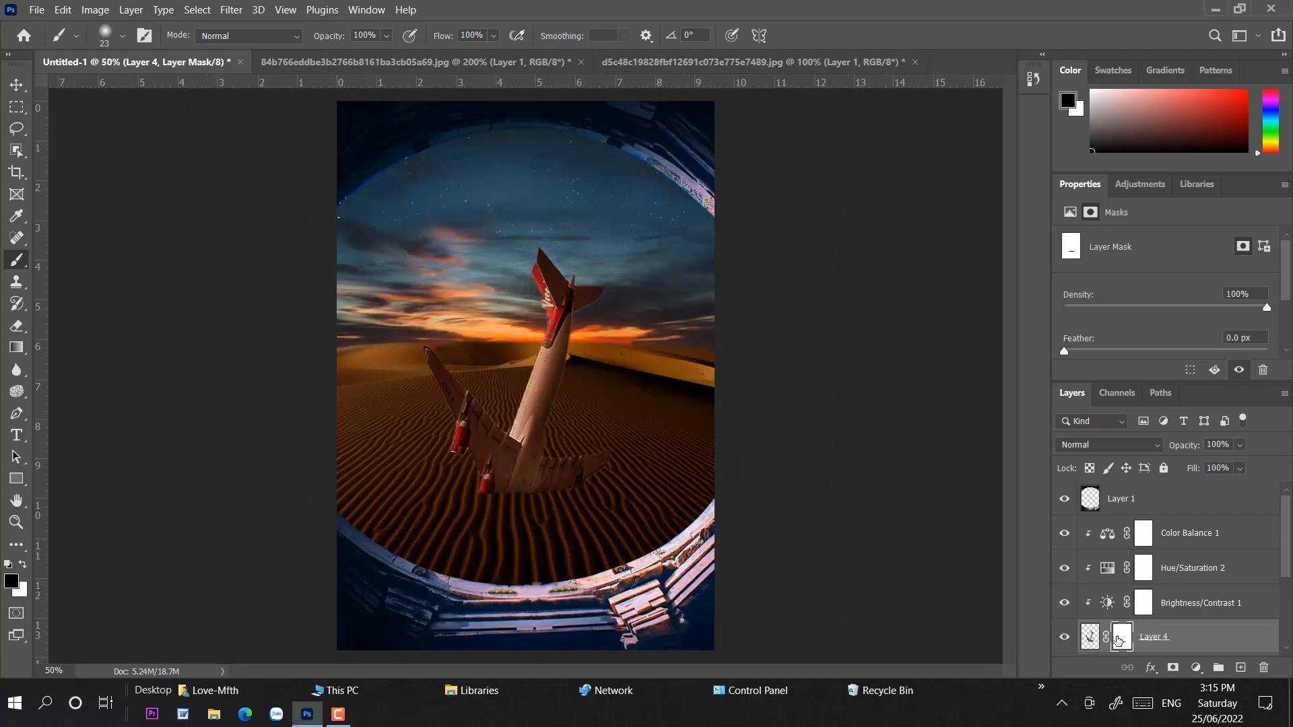
pyautogui.click(1089, 636)
pyautogui.scroll(-1, 1199, 628)
pyautogui.click(1199, 636)
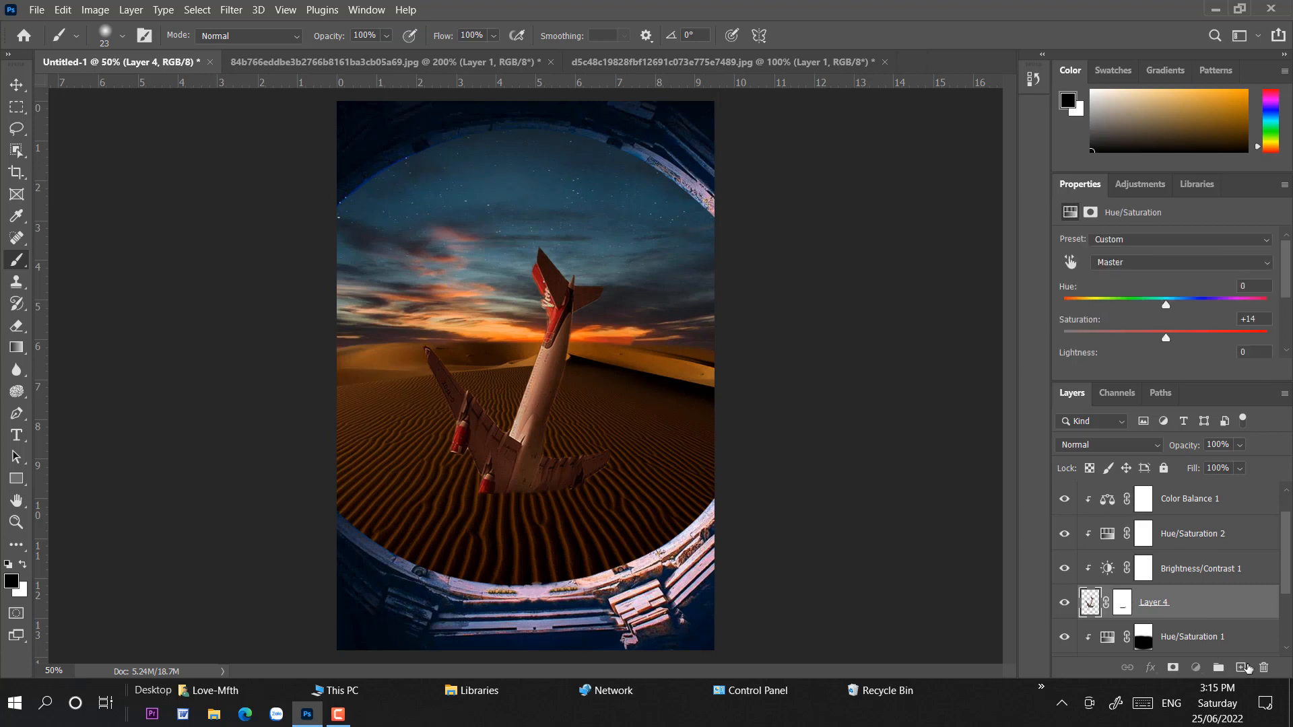
pyautogui.click(1241, 667)
pyautogui.keyDown('ctrl'); pyautogui.click(1091, 507); pyautogui.keyUp('ctrl')
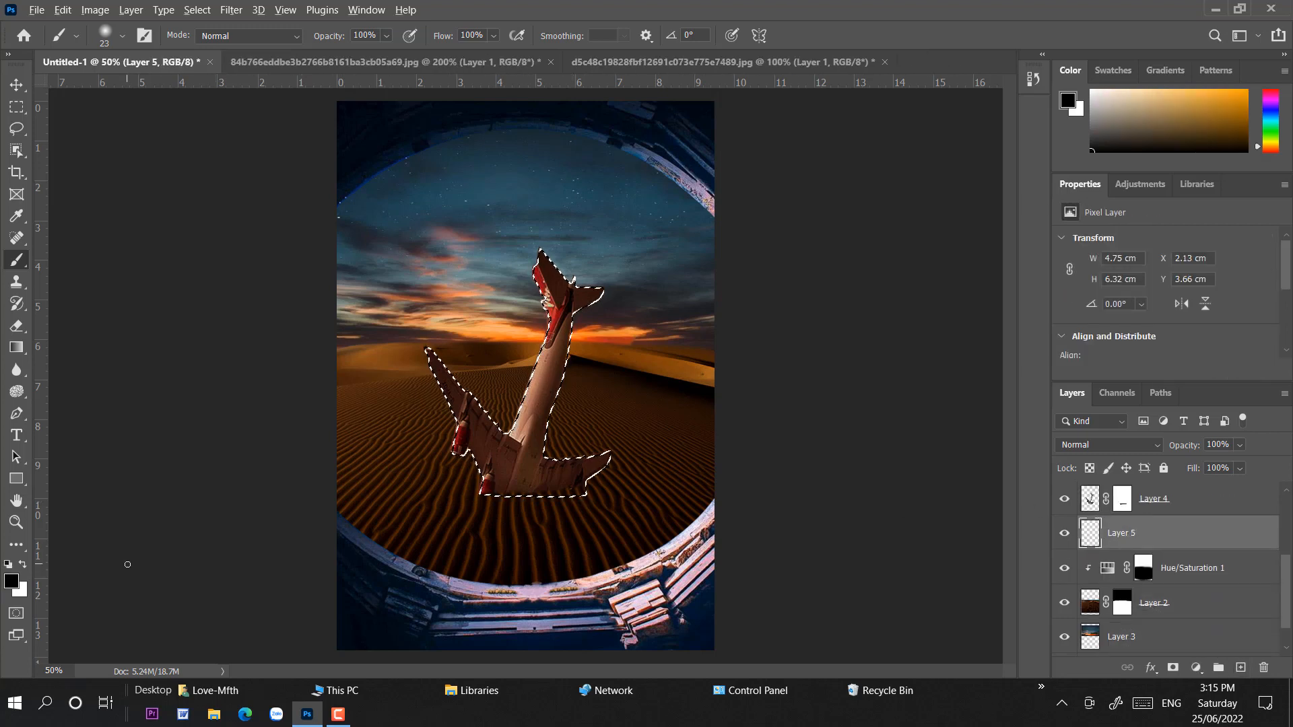
pyautogui.hotkey('alt', 'BackSpace')
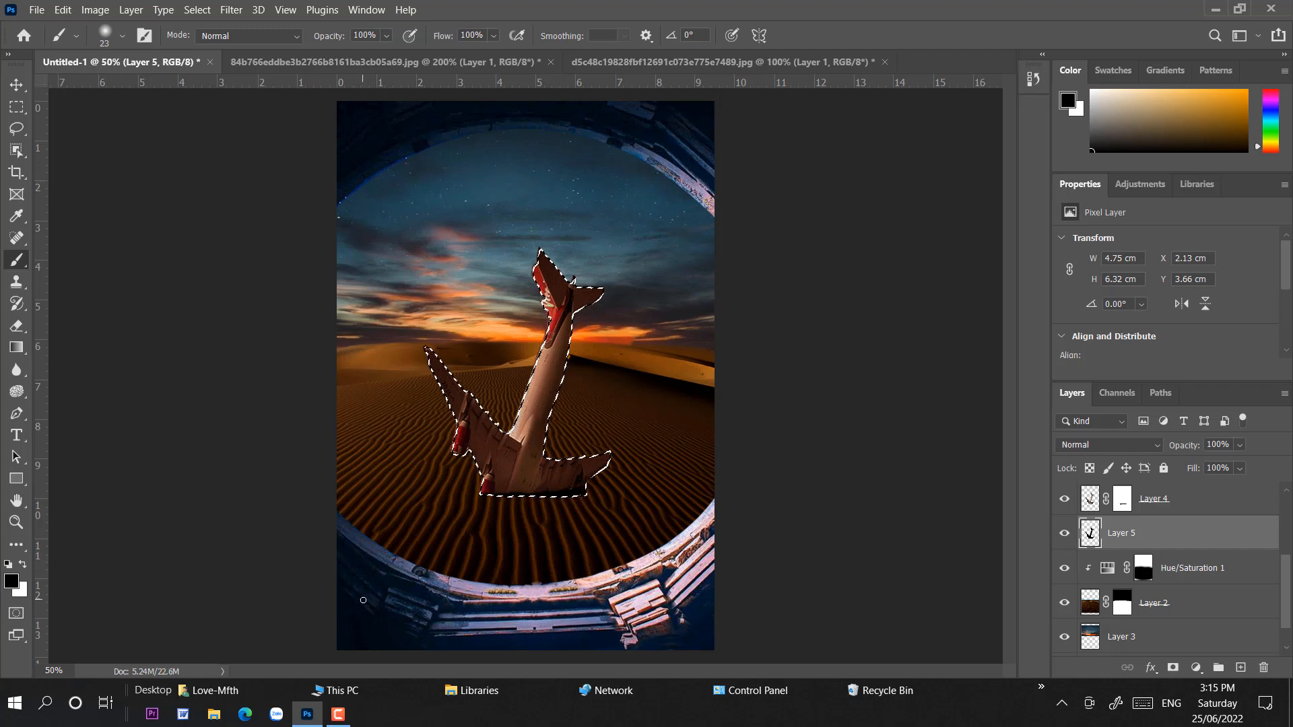
pyautogui.hotkey('ctrl', 'd')
# Flip the black silhouette downward to -71.89% height and place it on the sand beneath the airplane, shifted slightly right
pyautogui.hotkey('ctrl', 't')
pyautogui.moveTo(515, 244); pyautogui.dragTo(618, 678)
pyautogui.moveTo(516, 526); pyautogui.dragTo(515, 515)
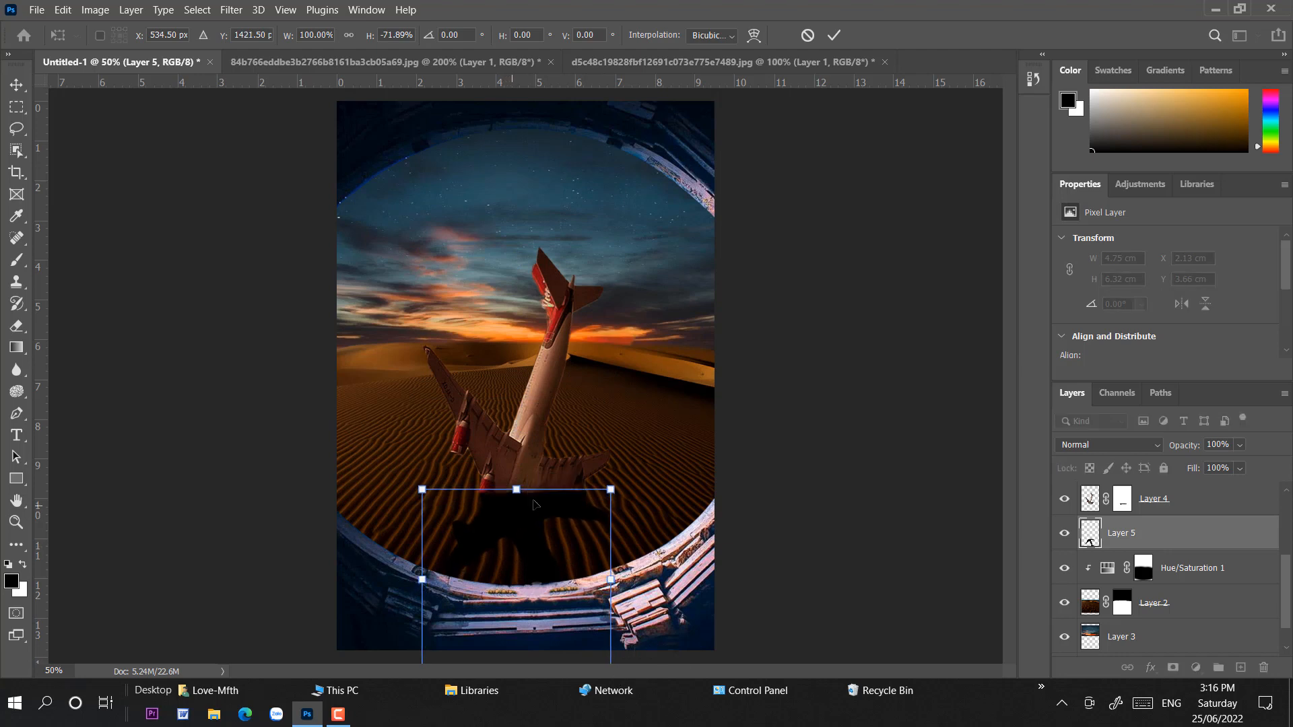
pyautogui.hotkey('ctrl', '-')
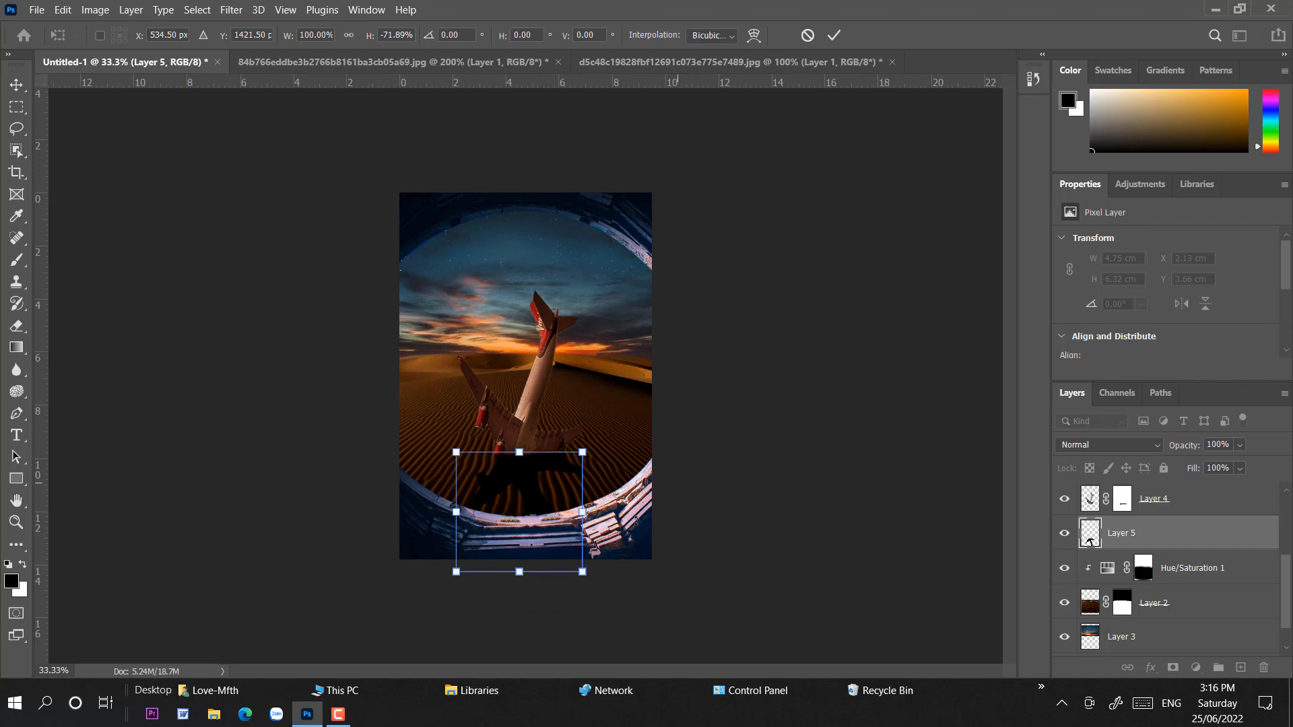
pyautogui.moveTo(528, 473); pyautogui.dragTo(535, 473)
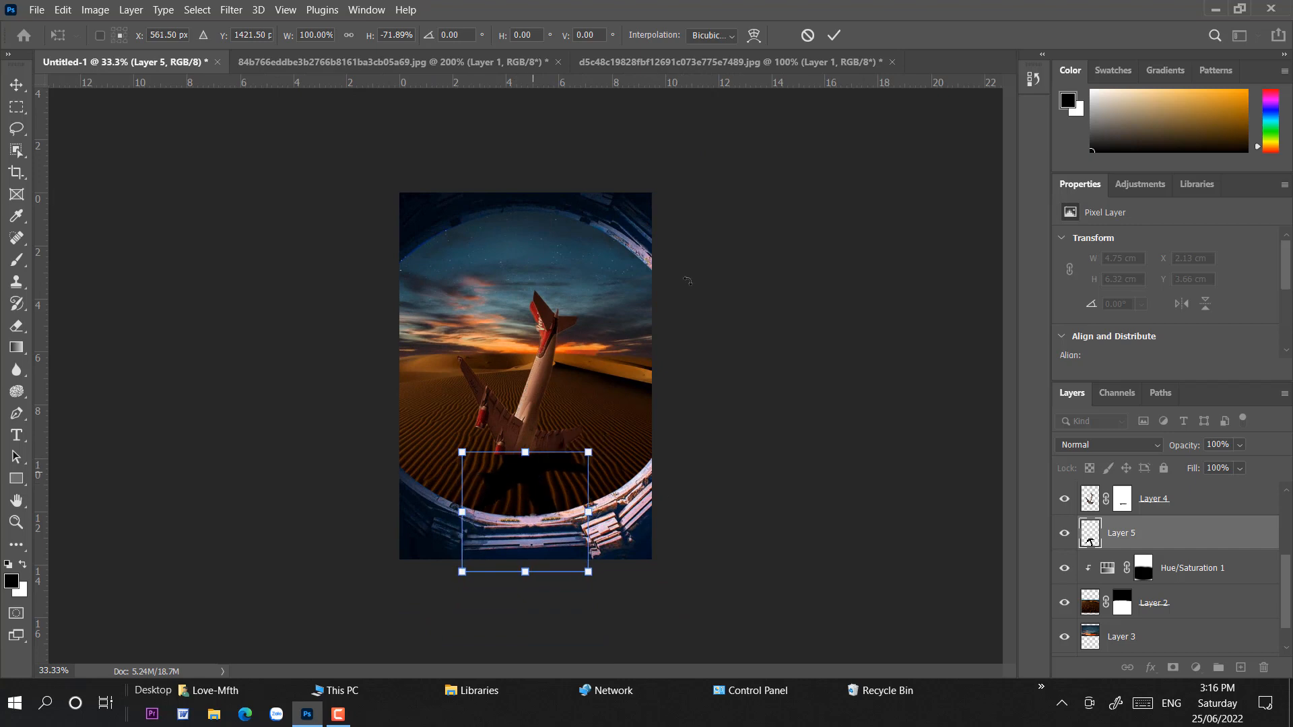
# Warp the shadow by pulling its upper right part slightly outward and apply the transform
pyautogui.click(753, 35)
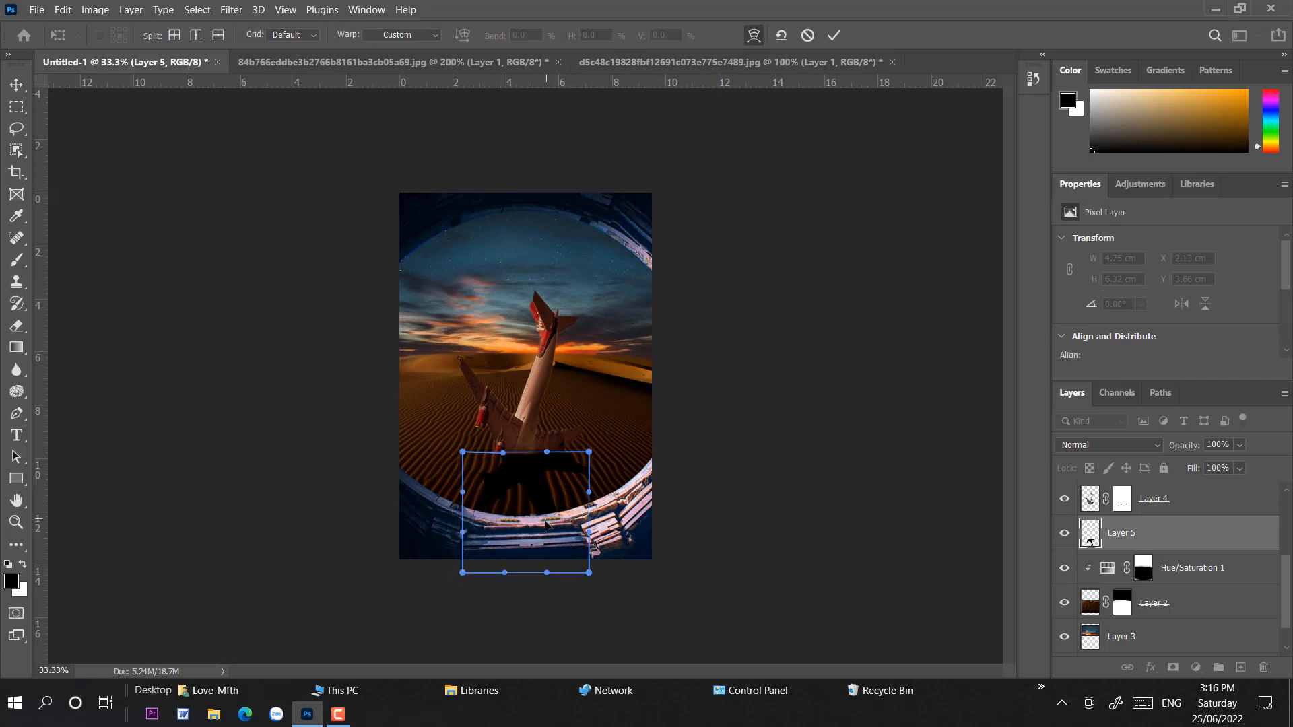
pyautogui.moveTo(546, 525); pyautogui.dragTo(587, 477)
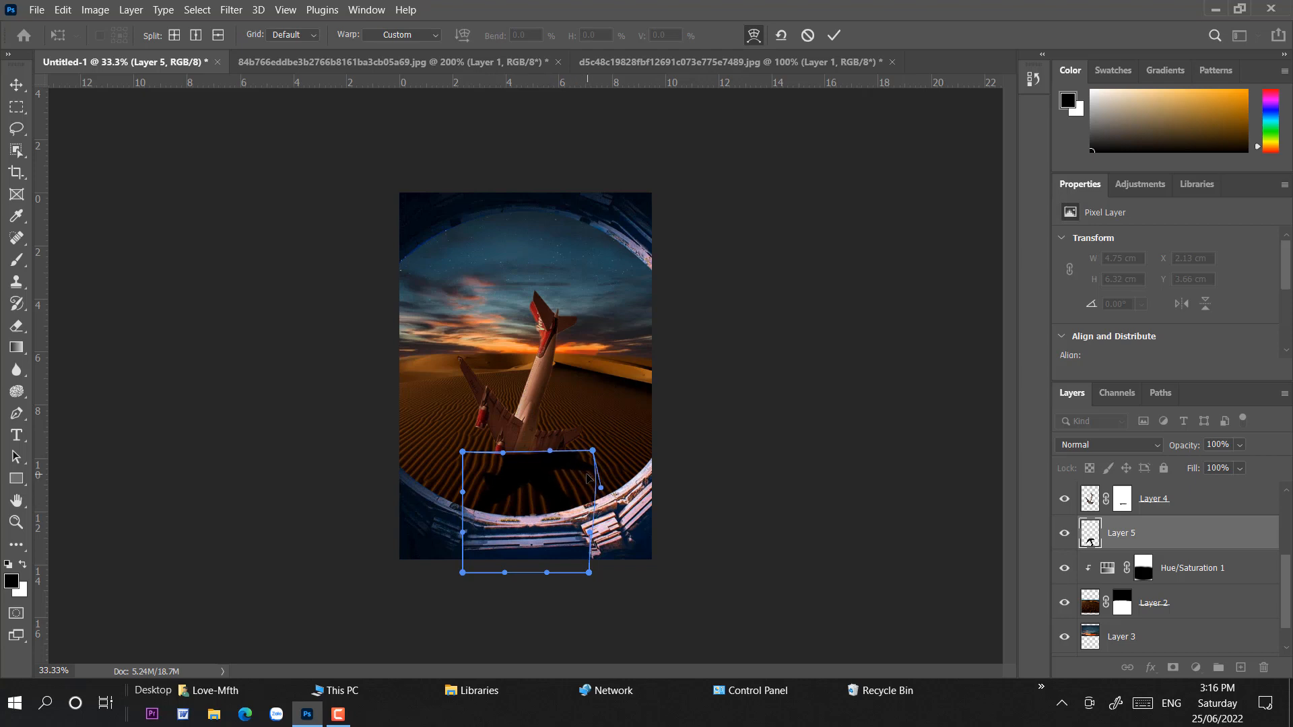
pyautogui.click(16, 84)
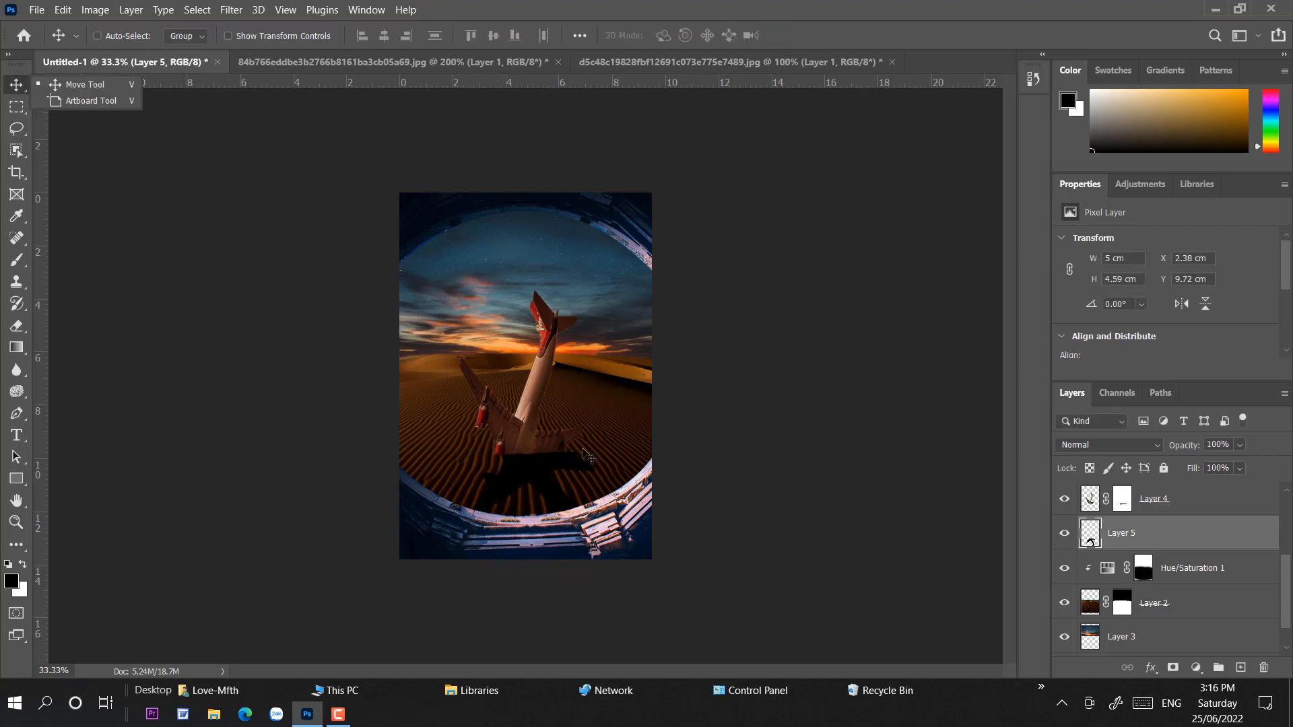
# Apply a Gaussian Blur with a 4.1 pixel radius to the airplane's shadow on Layer 5
pyautogui.hotkey('ctrl', '+')
pyautogui.hotkey('ctrl', '+')
pyautogui.moveTo(577, 450); pyautogui.dragTo(604, 363)
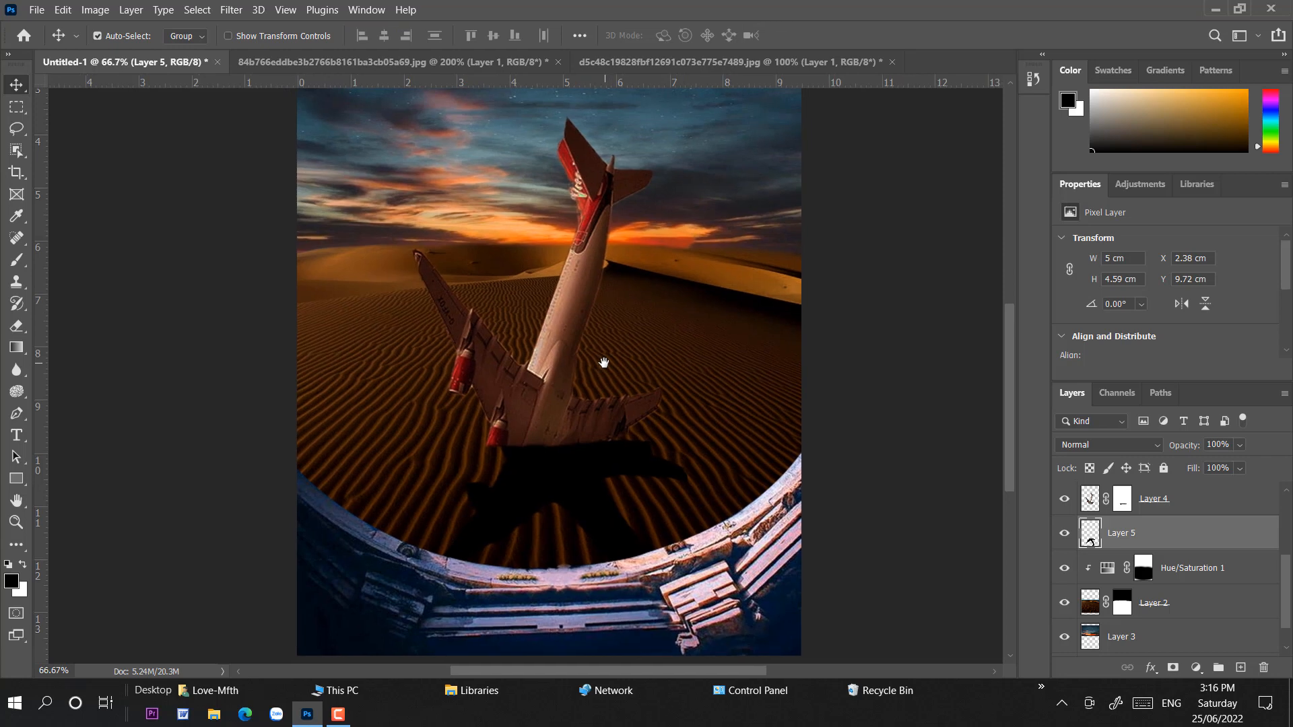
pyautogui.click(236, 12)
pyautogui.moveTo(283, 206)
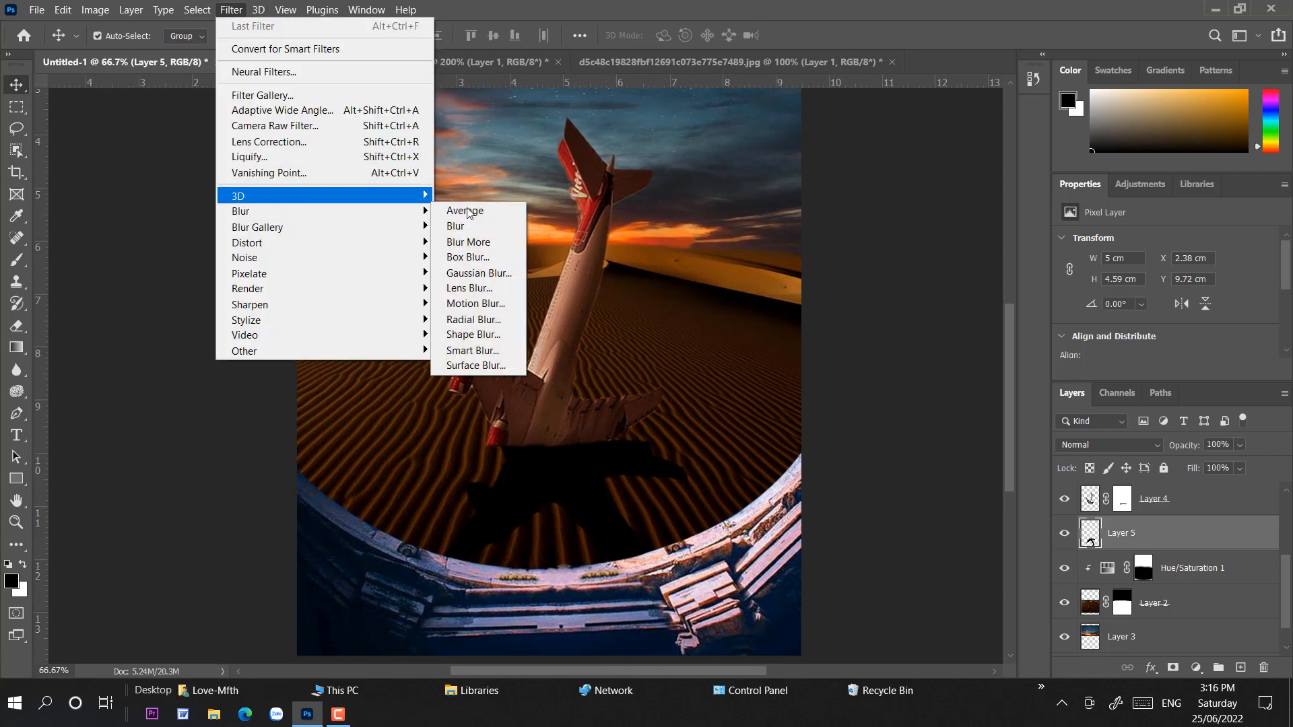
pyautogui.click(471, 273)
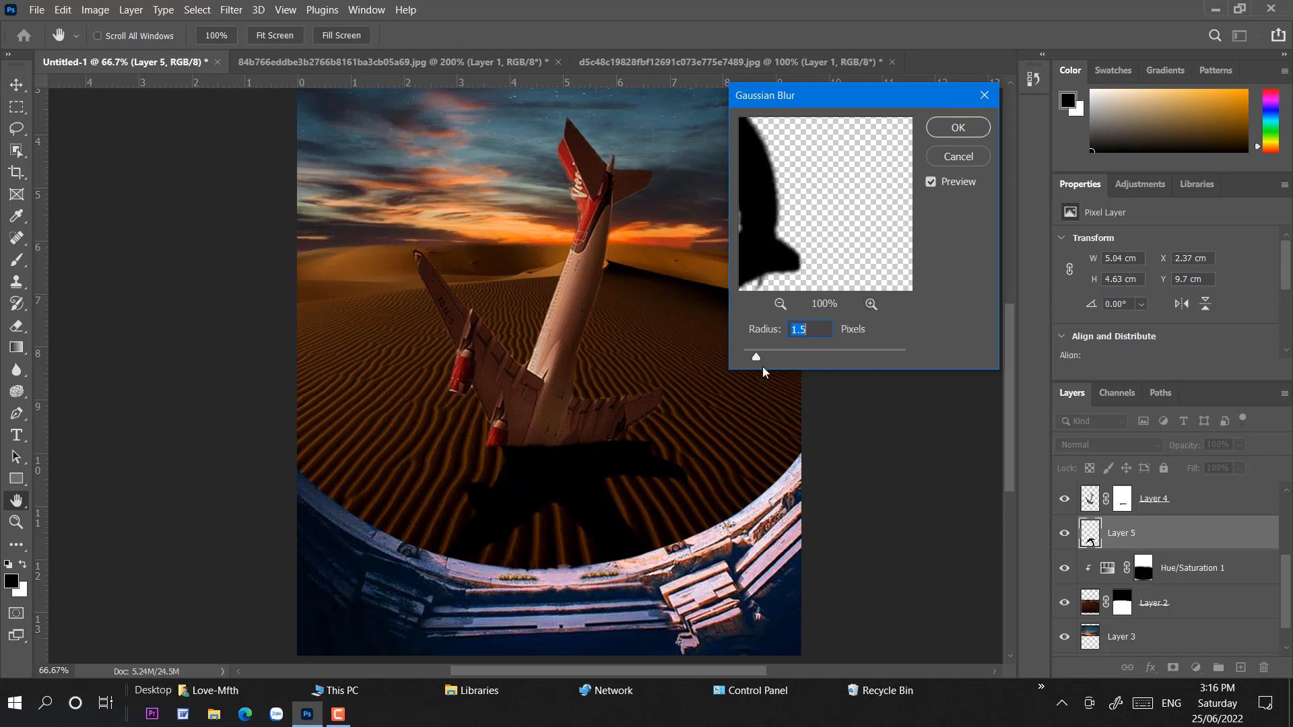
pyautogui.moveTo(786, 357)
pyautogui.mouseDown()
pyautogui.moveTo(823, 359)
pyautogui.moveTo(780, 350)
pyautogui.mouseUp()
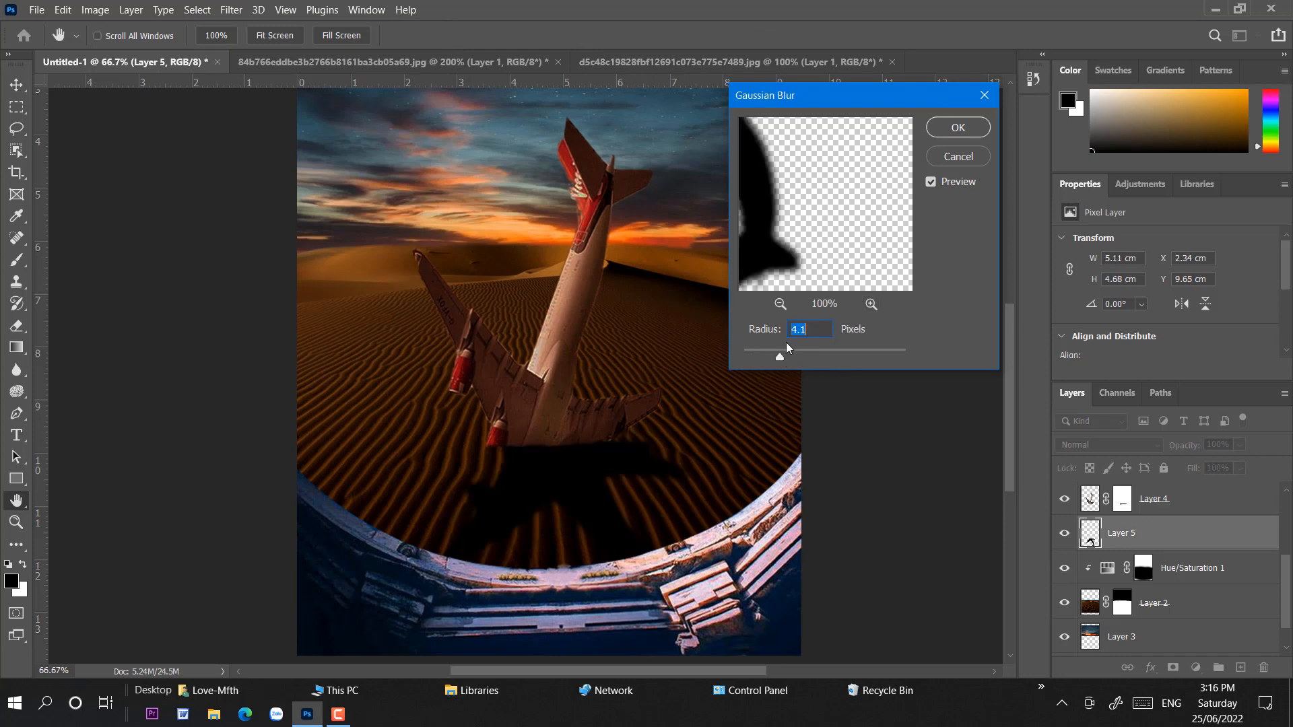
pyautogui.click(966, 128)
# Blend Layer 5's shadow into the sand by raising the Underlying Layer black point in Blend If, and set its opacity to 87%
pyautogui.scroll(-1, 1001, 453)
pyautogui.doubleClick(1172, 533)
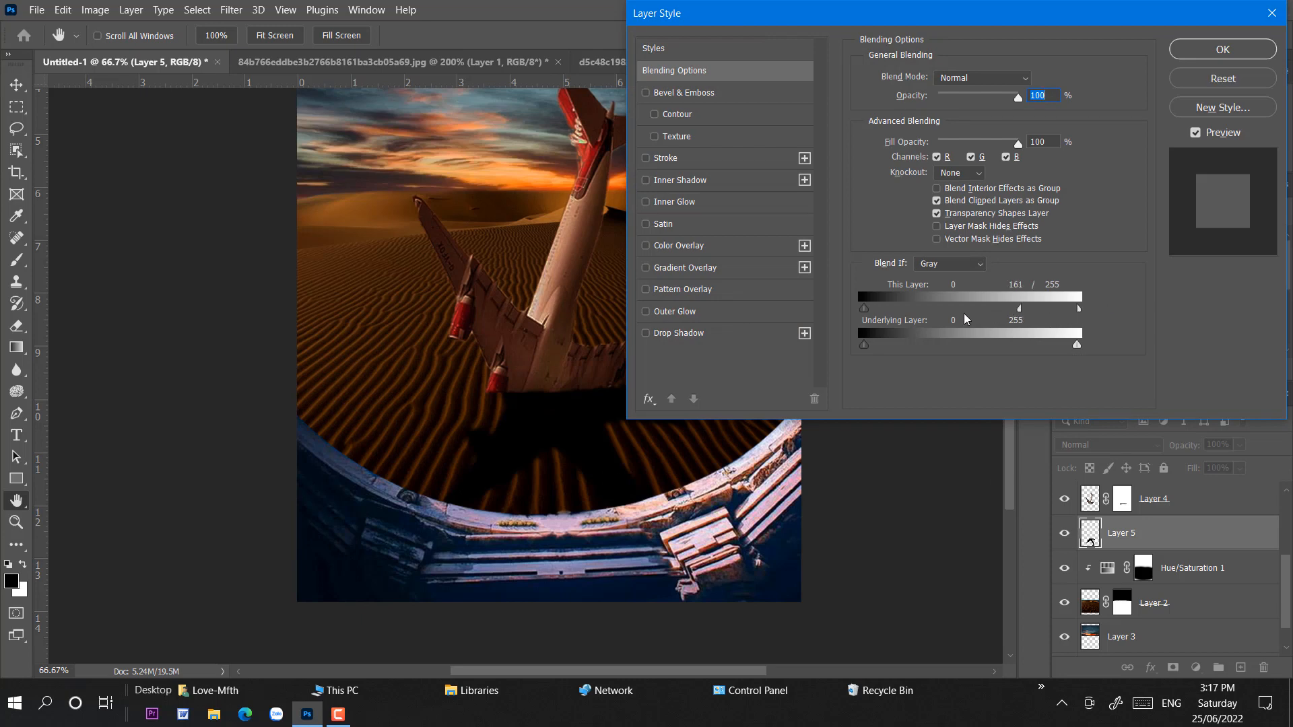
pyautogui.moveTo(864, 344); pyautogui.dragTo(910, 346)
pyautogui.press('Return')
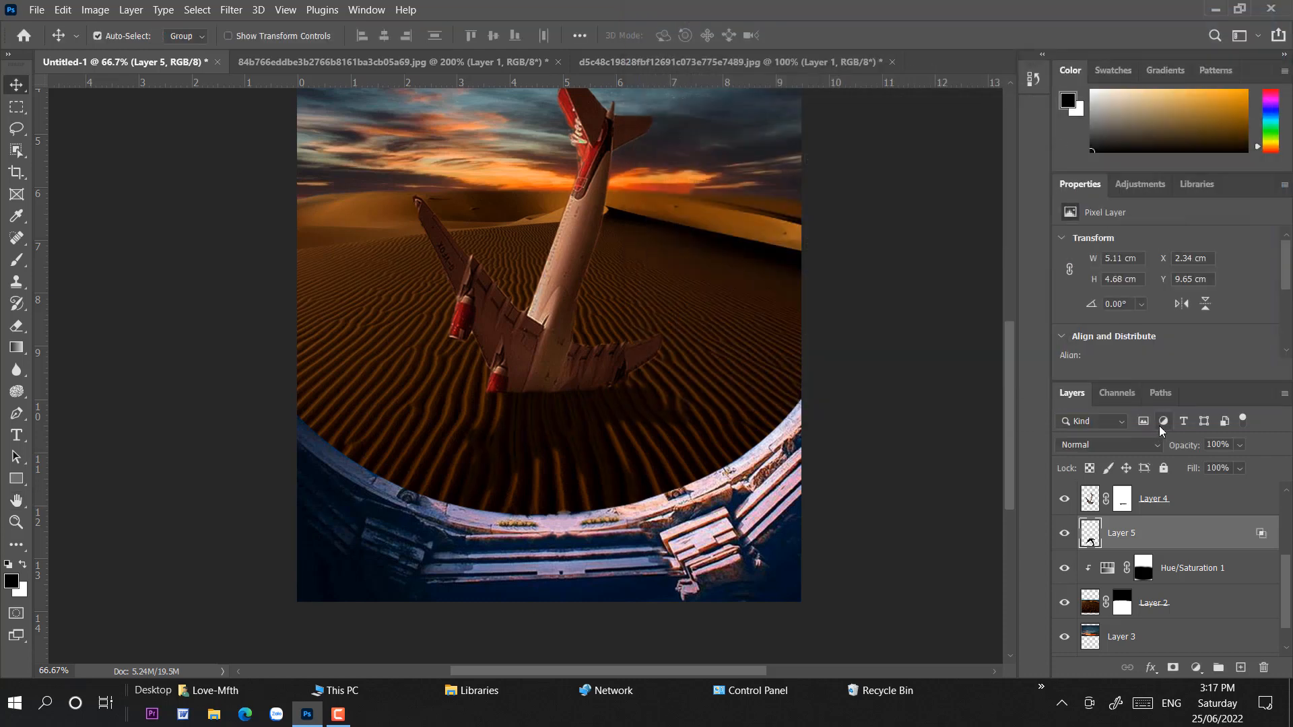
pyautogui.click(1240, 446)
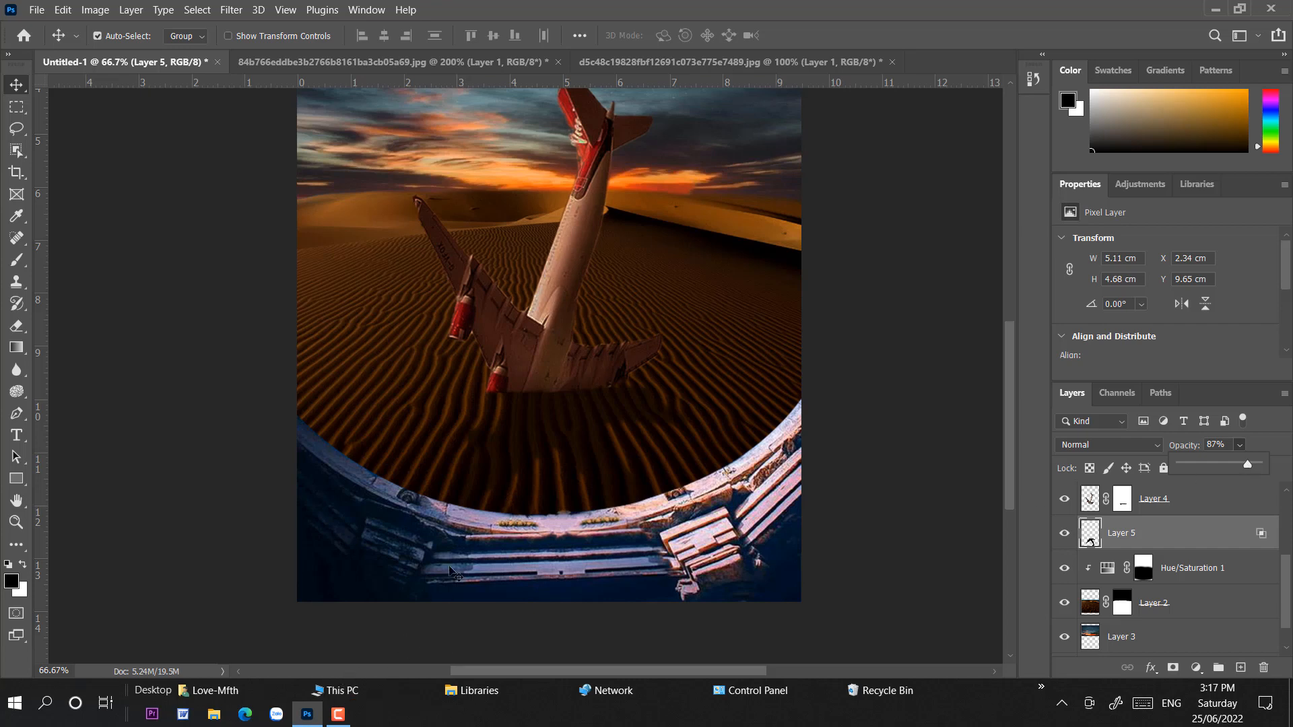
# Free-transform the shadow on Layer 5, making it slightly narrower, shifting it slightly up and left, and stretching it downward
pyautogui.hotkey('ctrl', 't')
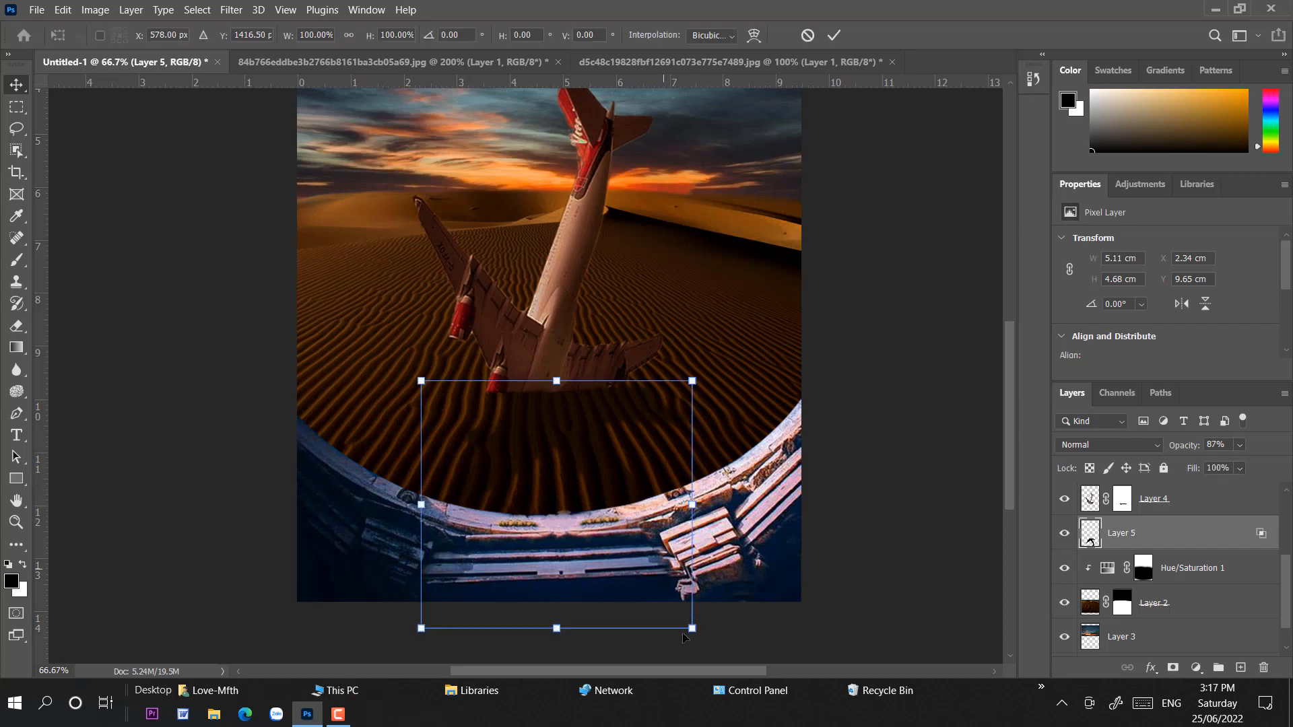
pyautogui.moveTo(698, 640); pyautogui.dragTo(747, 599)
pyautogui.moveTo(600, 514); pyautogui.dragTo(594, 515)
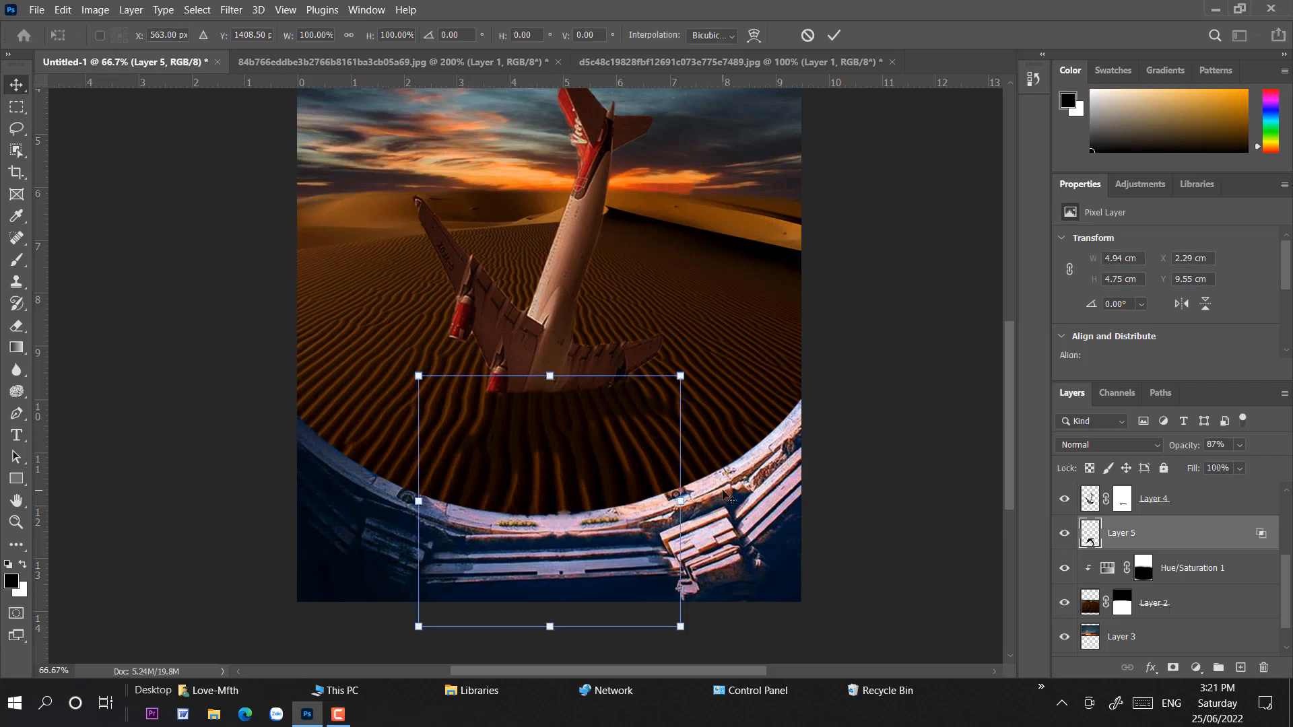
pyautogui.moveTo(549, 623); pyautogui.dragTo(550, 664)
pyautogui.scroll(-2, 569, 504)
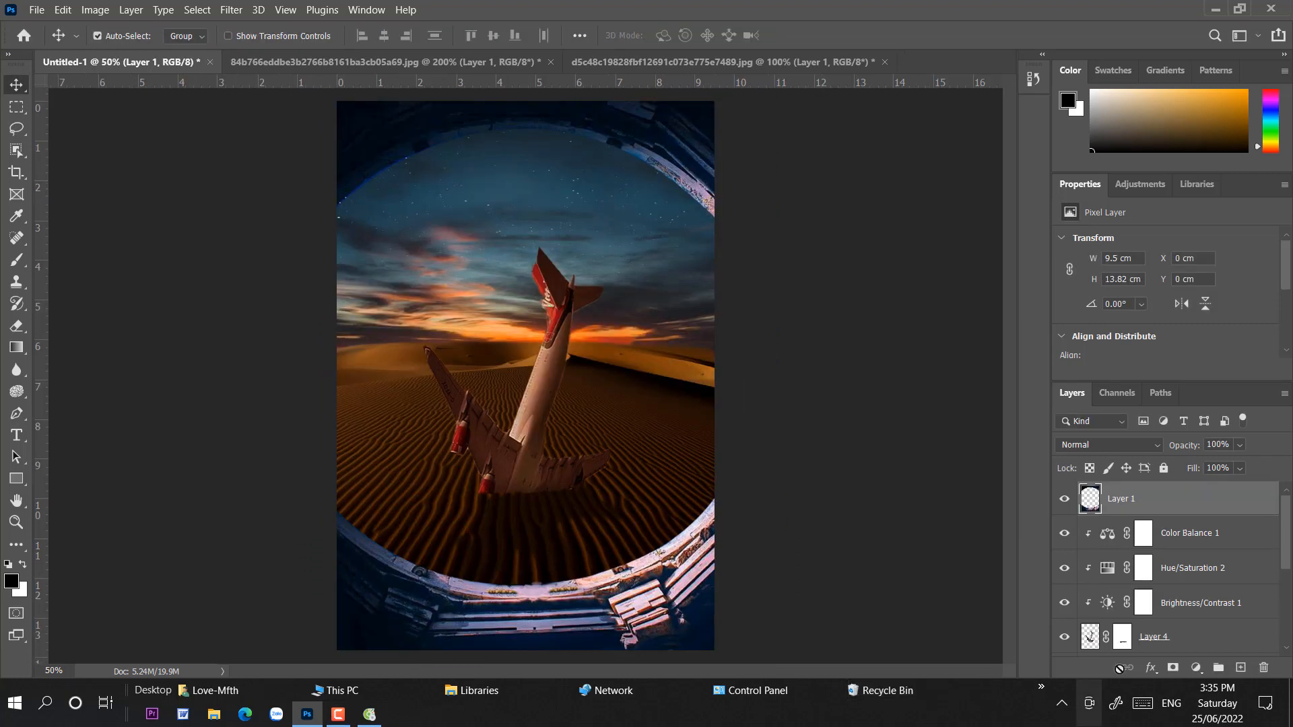
# Add a Brightness/Contrast adjustment clipped to Layer 1's spaceship window, with brightness -93 and contrast 37
pyautogui.click(1196, 668)
pyautogui.click(1196, 418)
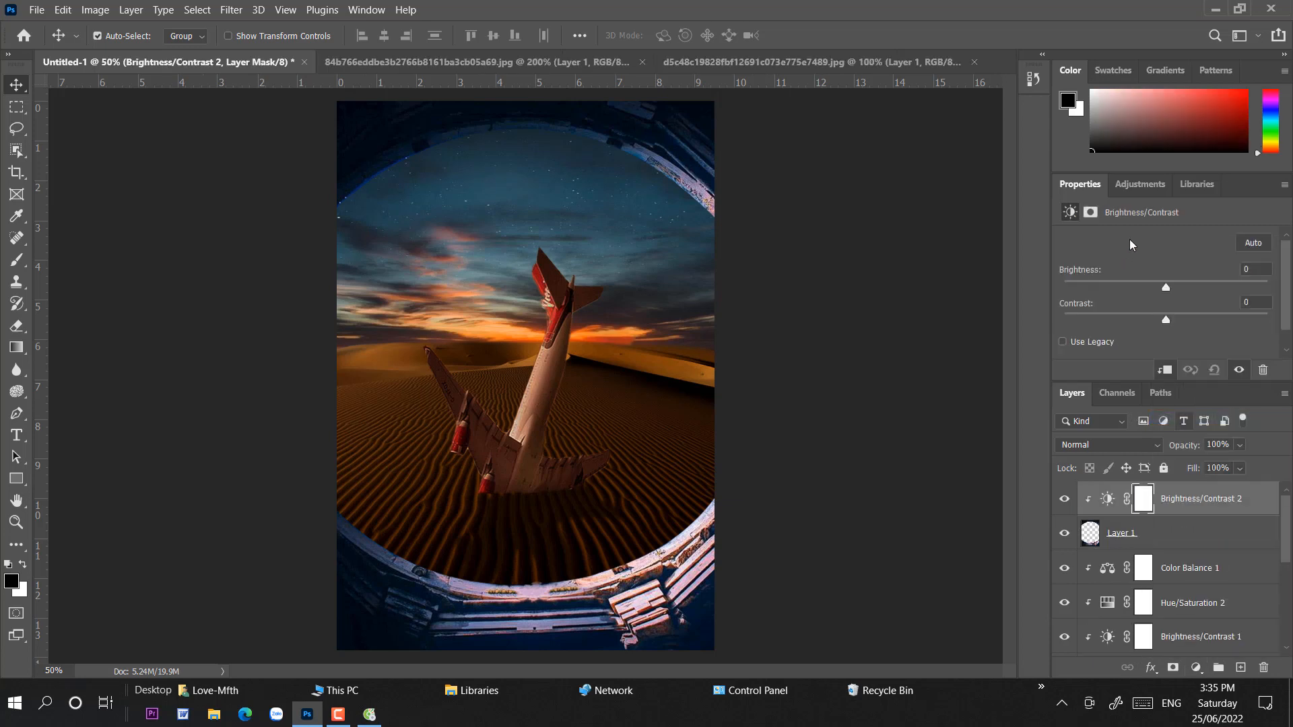
pyautogui.moveTo(1165, 288); pyautogui.dragTo(1224, 320)
pyautogui.moveTo(1145, 287); pyautogui.dragTo(1103, 288)
pyautogui.moveTo(1213, 320); pyautogui.dragTo(1202, 321)
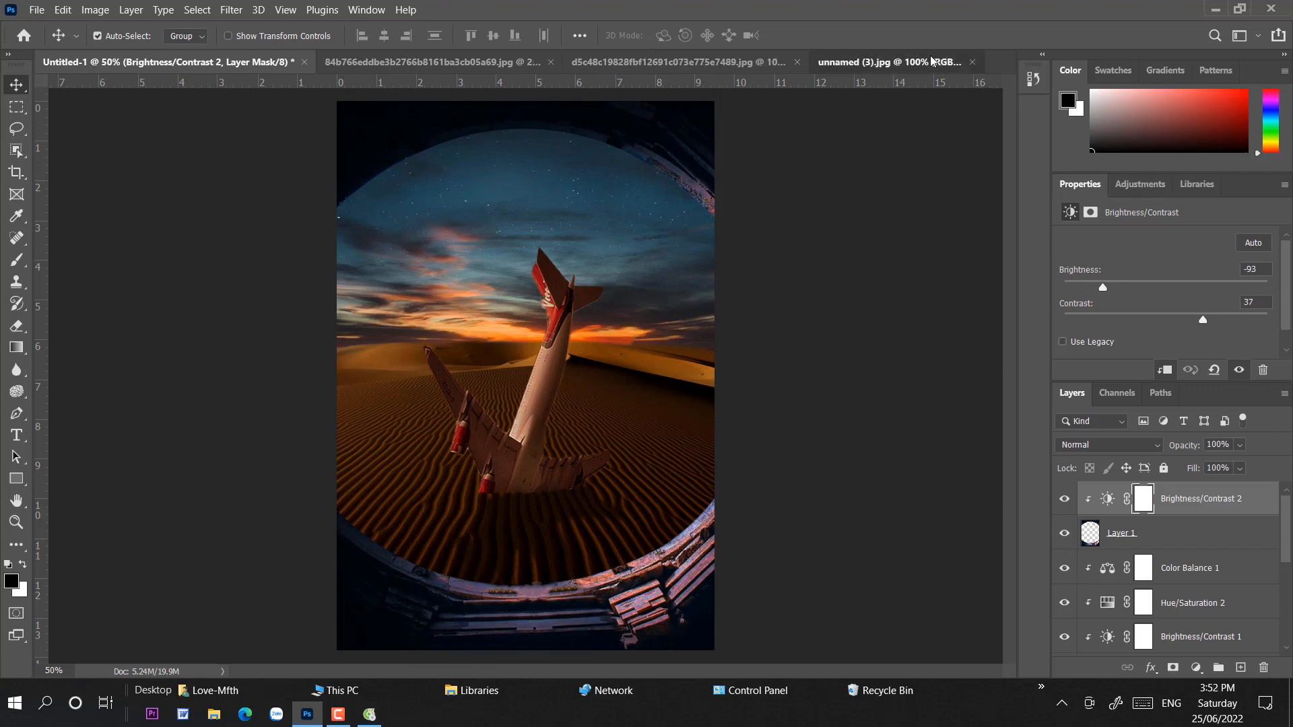
# Select the moon in unnamed (3).jpg with the Elliptical Marquee and copy it to a new layer
pyautogui.rightClick(17, 106)
pyautogui.click(72, 127)
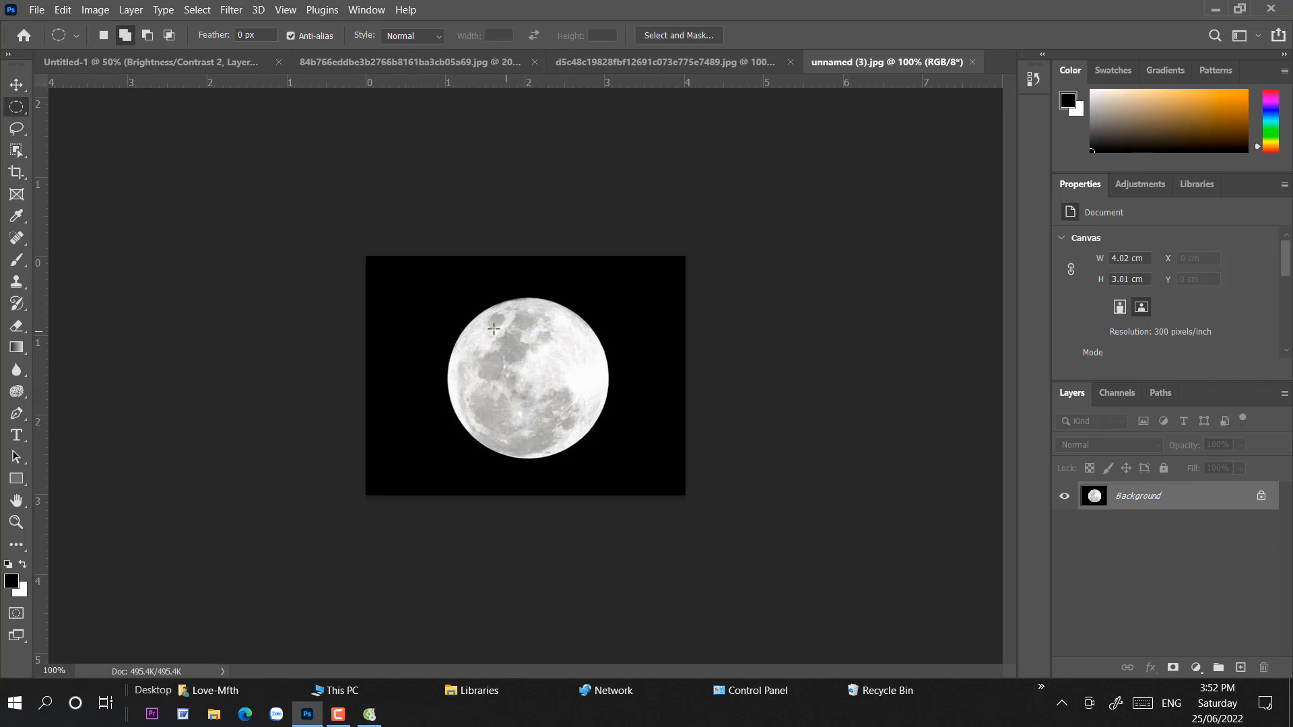
pyautogui.moveTo(485, 319); pyautogui.dragTo(606, 452)
pyautogui.hotkey('ctrl', 'j')
# Bring the cut-out moon into Untitled-1 and scale it to about 1.54 cm wide in the upper left of the sky
pyautogui.moveTo(1129, 496); pyautogui.dragTo(506, 233)
pyautogui.press('v')
pyautogui.hotkey('ctrl', 't')
pyautogui.press('Return')
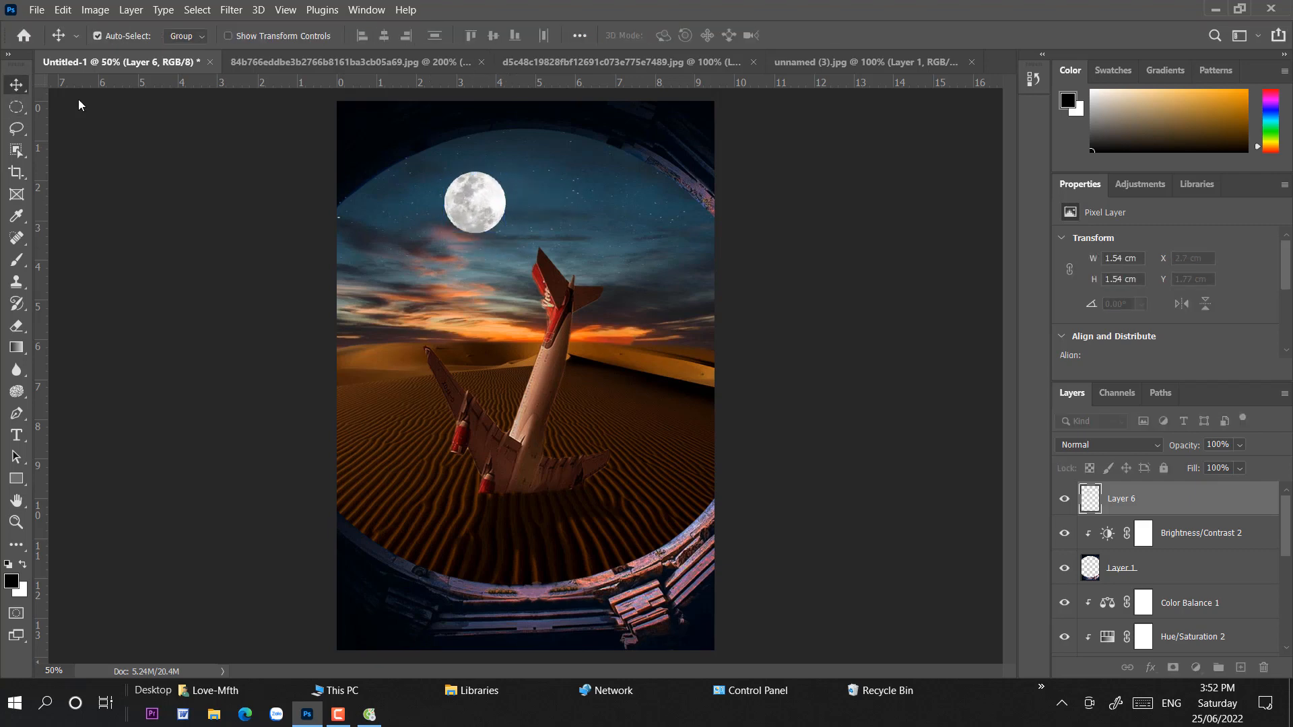
# Add a mask to Layer 6 and hide an elliptical area over the moon's right side with a 58 px brush, leaving a crescent
pyautogui.click(1173, 667)
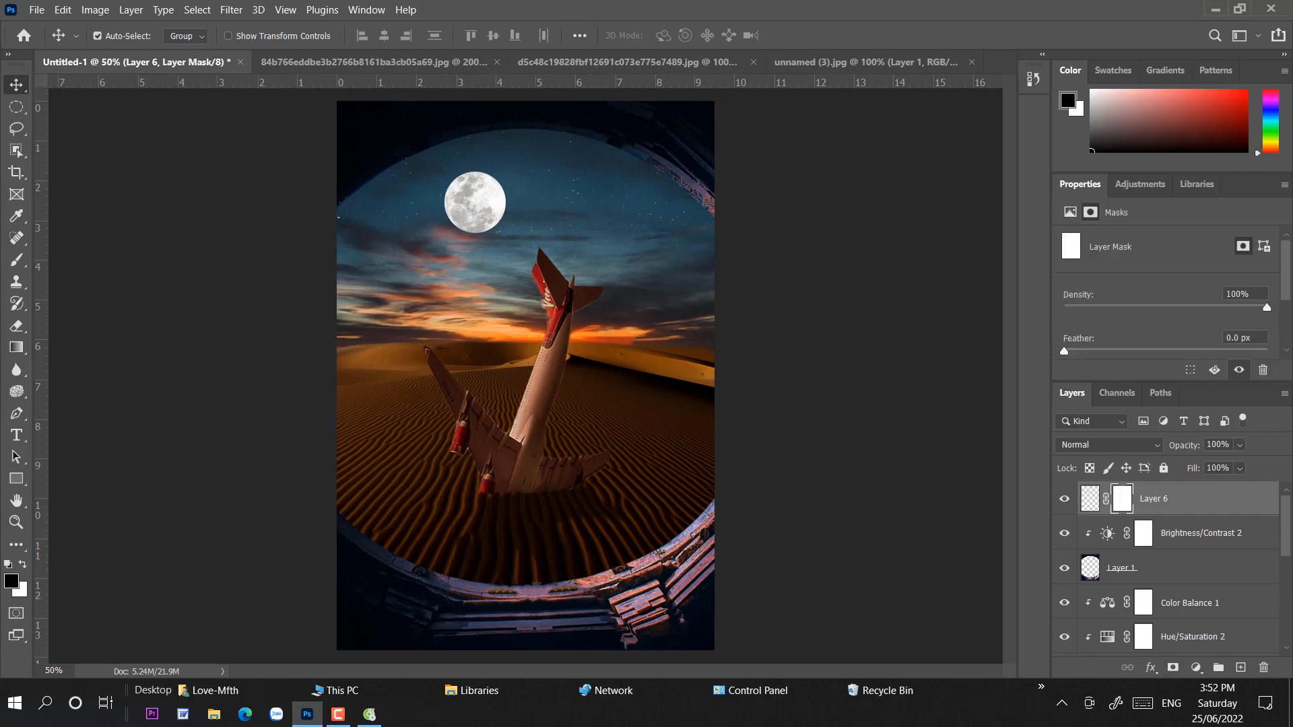
pyautogui.click(16, 107)
pyautogui.moveTo(518, 193); pyautogui.dragTo(533, 227)
pyautogui.click(17, 260)
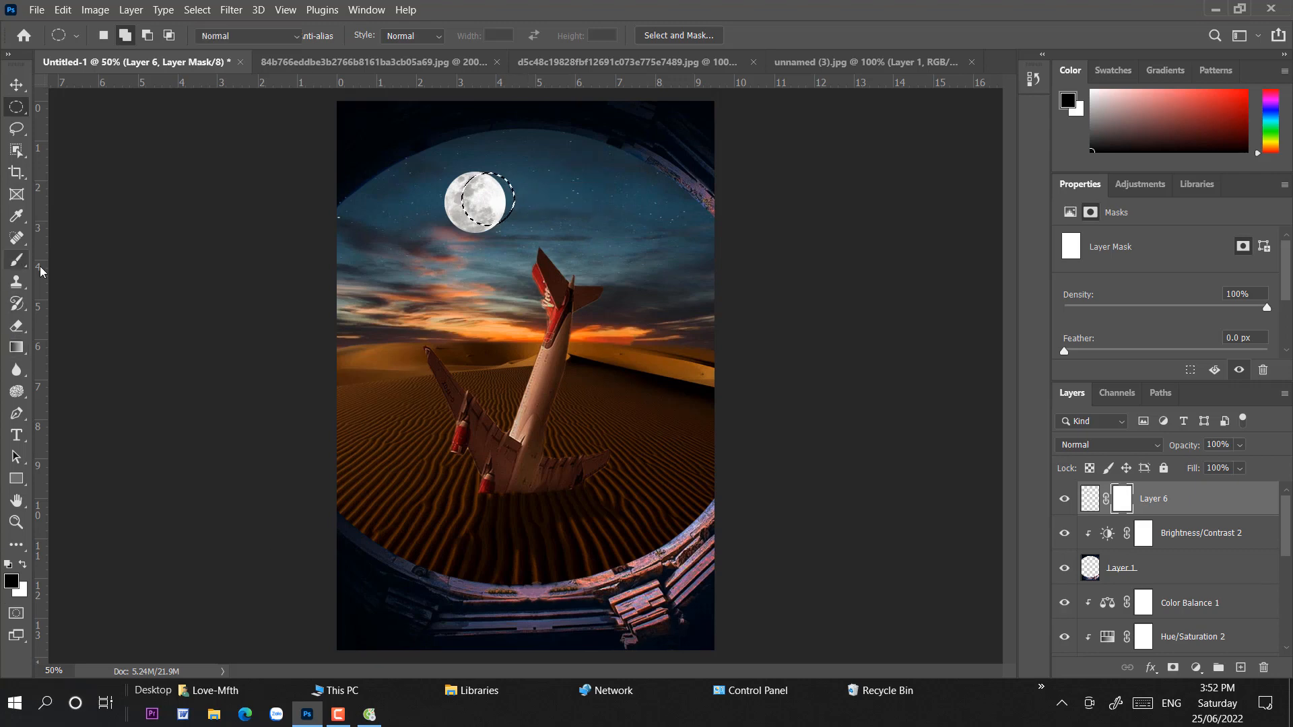
pyautogui.rightClick(502, 209)
pyautogui.moveTo(529, 190)
pyautogui.mouseDown()
pyautogui.moveTo(487, 179)
pyautogui.moveTo(513, 222)
pyautogui.moveTo(468, 221)
pyautogui.mouseUp()
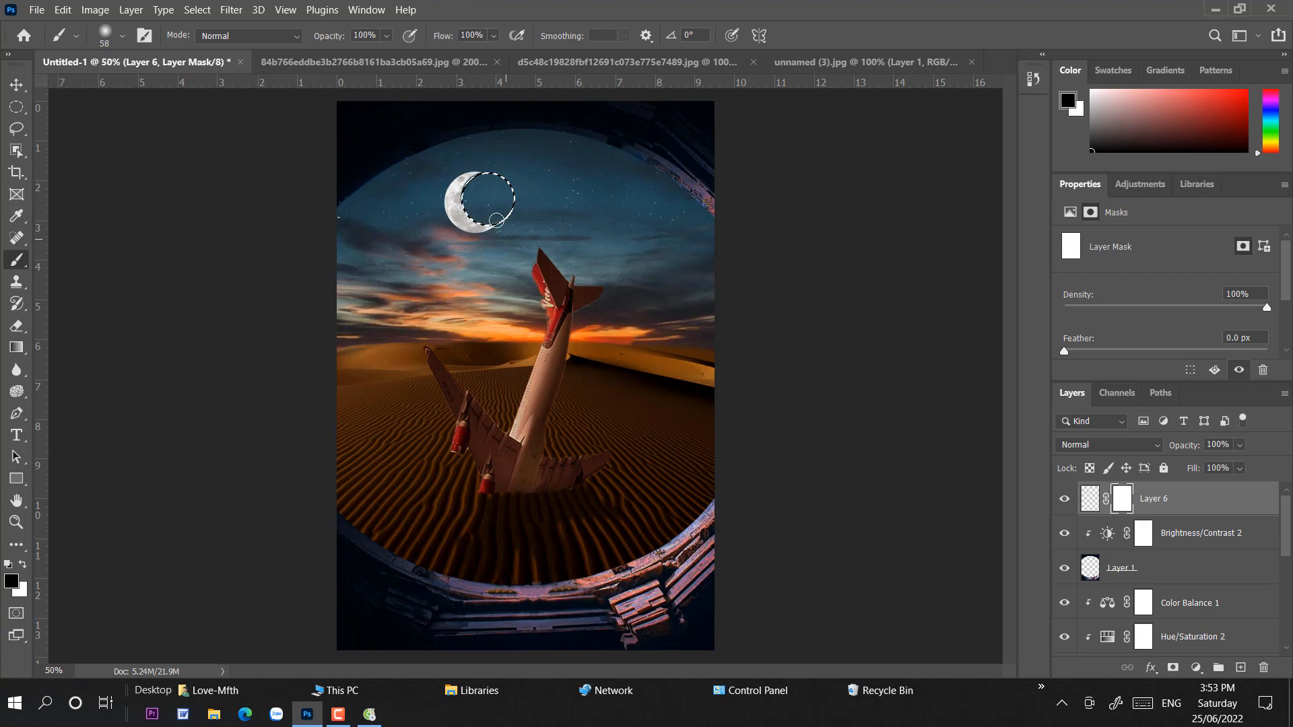
pyautogui.hotkey('ctrl', 'd')
# Soften the crescent moon's inner edge on its mask with a 25 px soft round brush at 43% opacity
pyautogui.scroll(3, 594, 384)
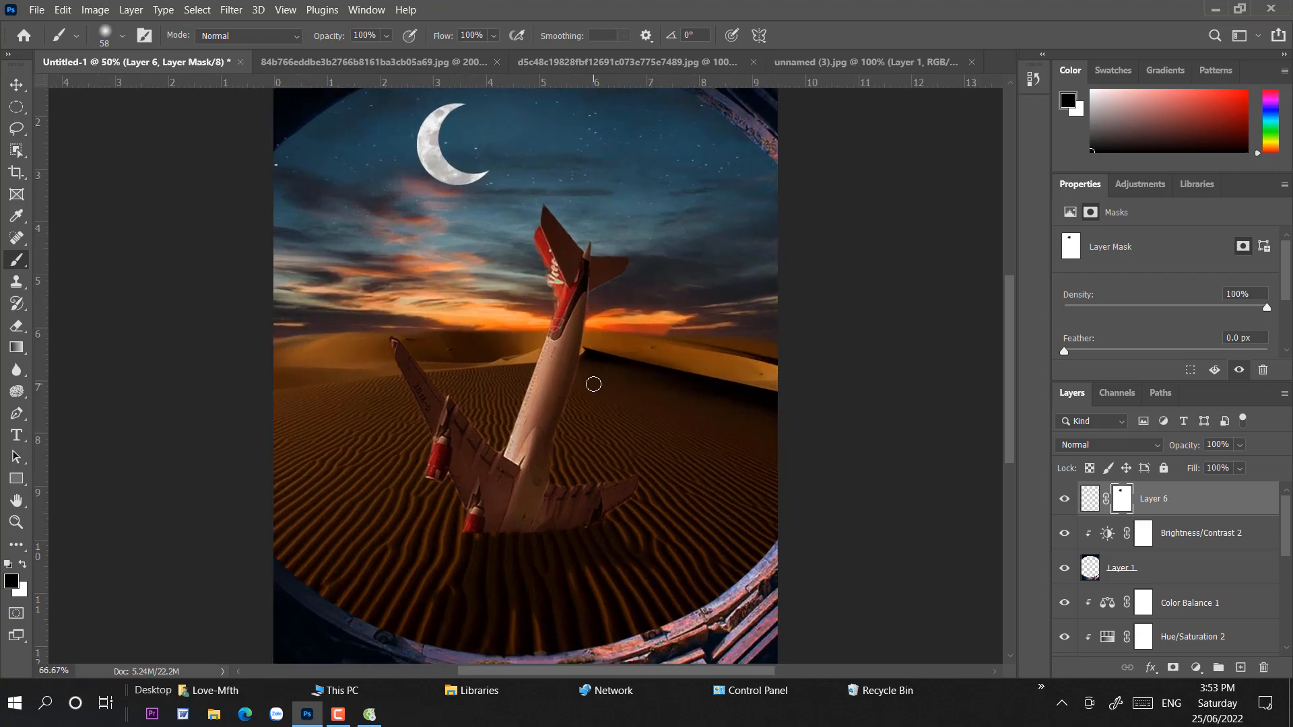
pyautogui.moveTo(422, 250)
pyautogui.mouseDown()
pyautogui.moveTo(499, 370)
pyautogui.moveTo(534, 458)
pyautogui.moveTo(529, 441)
pyautogui.mouseUp()
pyautogui.click(386, 35)
pyautogui.click(361, 57)
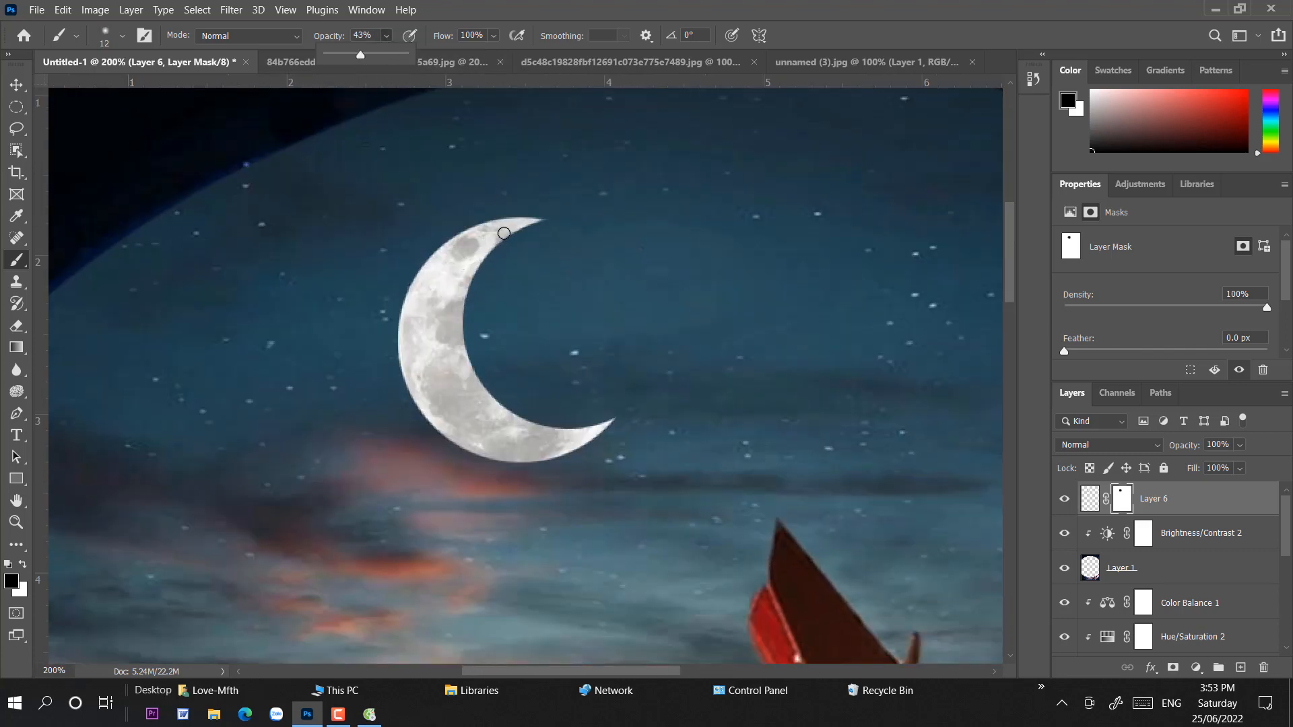
pyautogui.rightClick(557, 254)
pyautogui.click(663, 291)
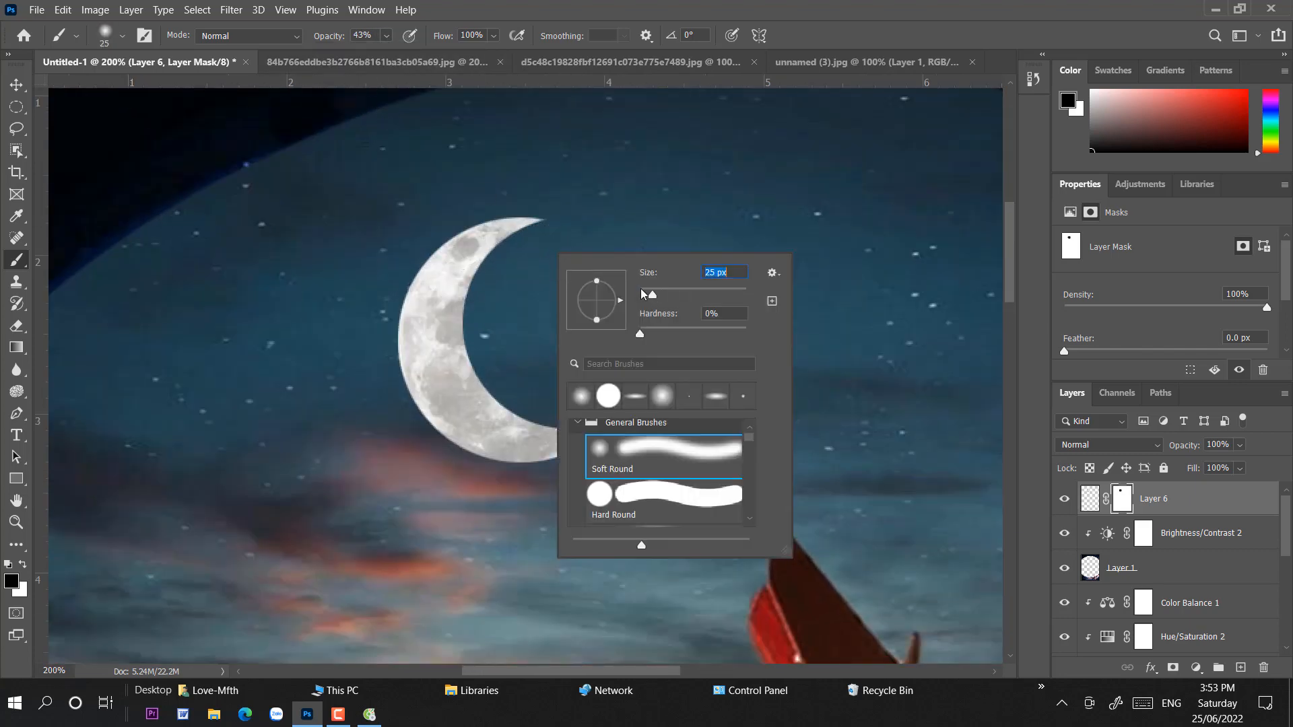
pyautogui.press('Return')
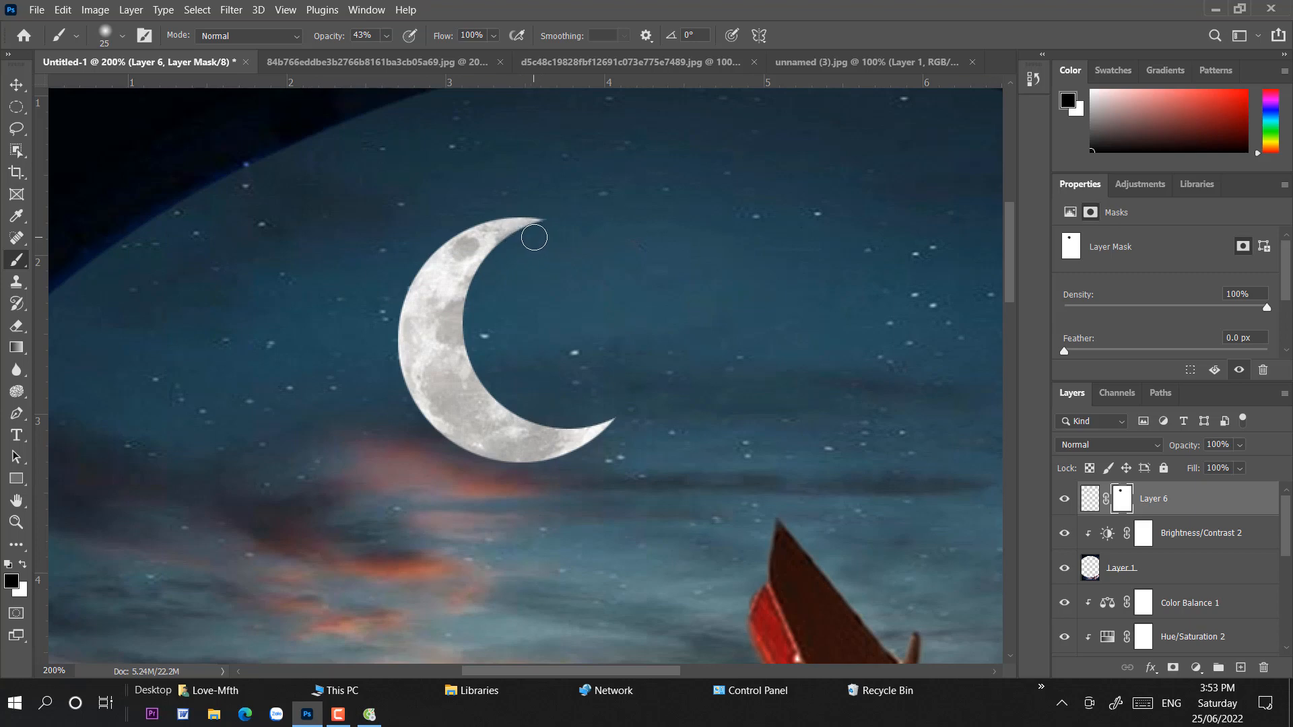
pyautogui.moveTo(534, 237)
pyautogui.mouseDown()
pyautogui.moveTo(486, 286)
pyautogui.moveTo(482, 272)
pyautogui.moveTo(469, 351)
pyautogui.moveTo(525, 414)
pyautogui.moveTo(613, 414)
pyautogui.mouseUp()
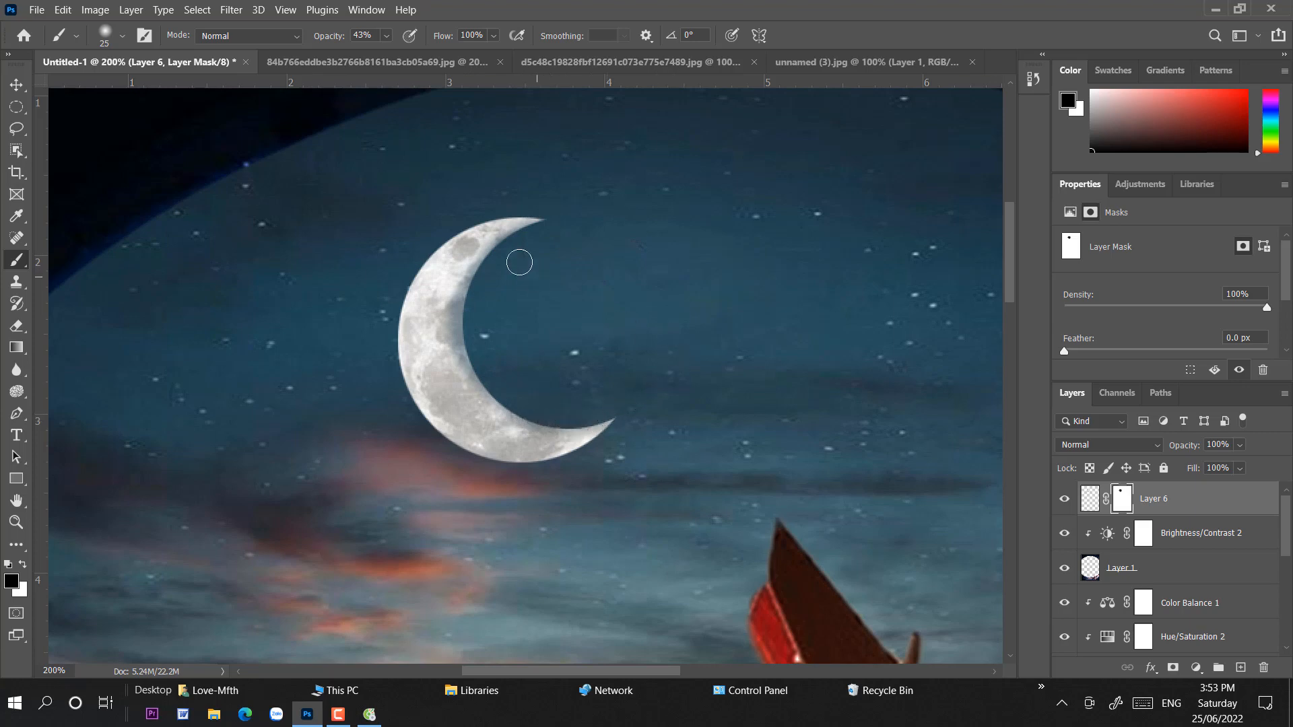
# Trim the crescent moon's inner edge on its mask with a 15 px soft round brush at 89% opacity
pyautogui.rightClick(713, 295)
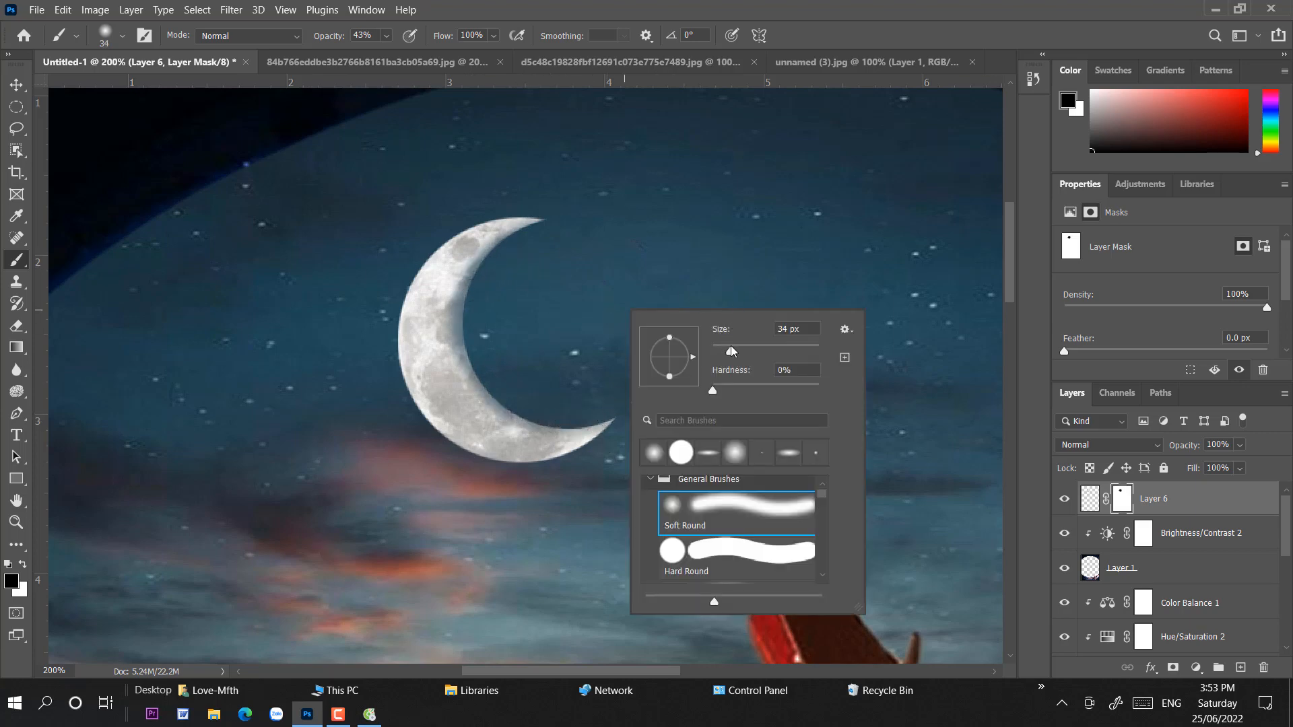
pyautogui.moveTo(732, 347)
pyautogui.mouseDown()
pyautogui.moveTo(719, 361)
pyautogui.moveTo(719, 349)
pyautogui.mouseUp()
pyautogui.click(386, 38)
pyautogui.moveTo(394, 55); pyautogui.dragTo(431, 69)
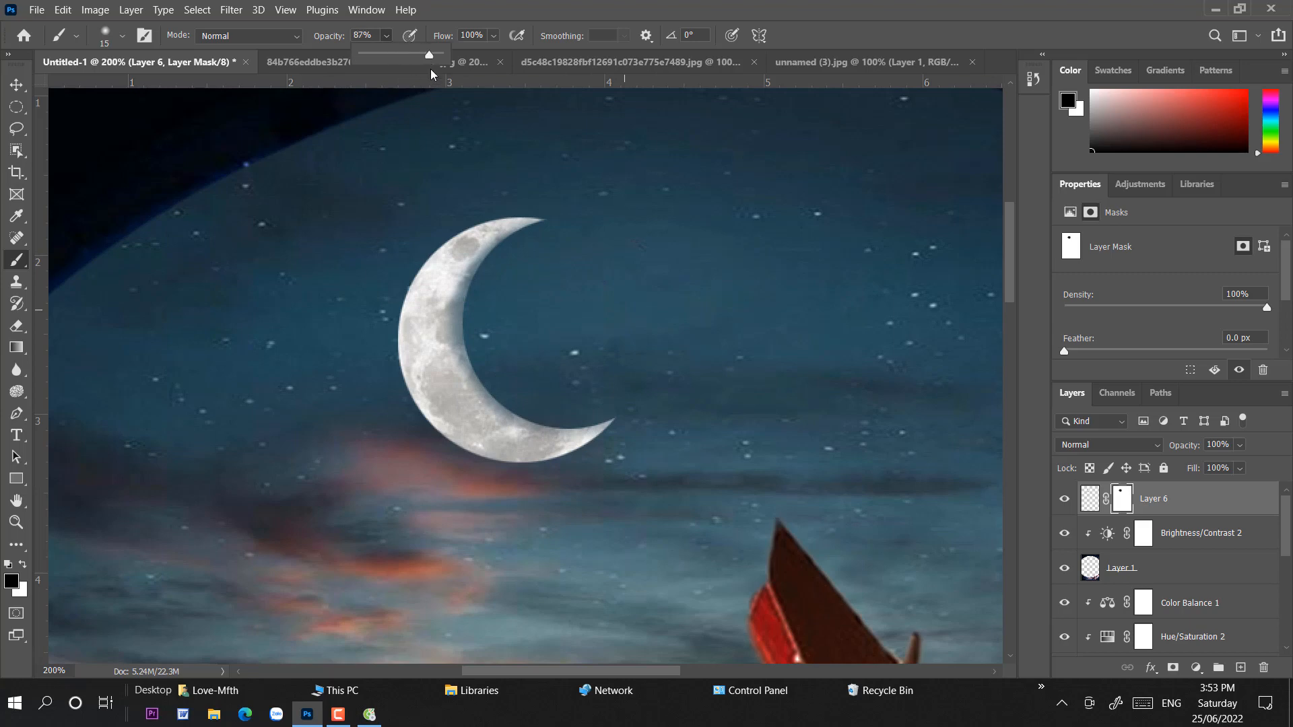
pyautogui.click(532, 232)
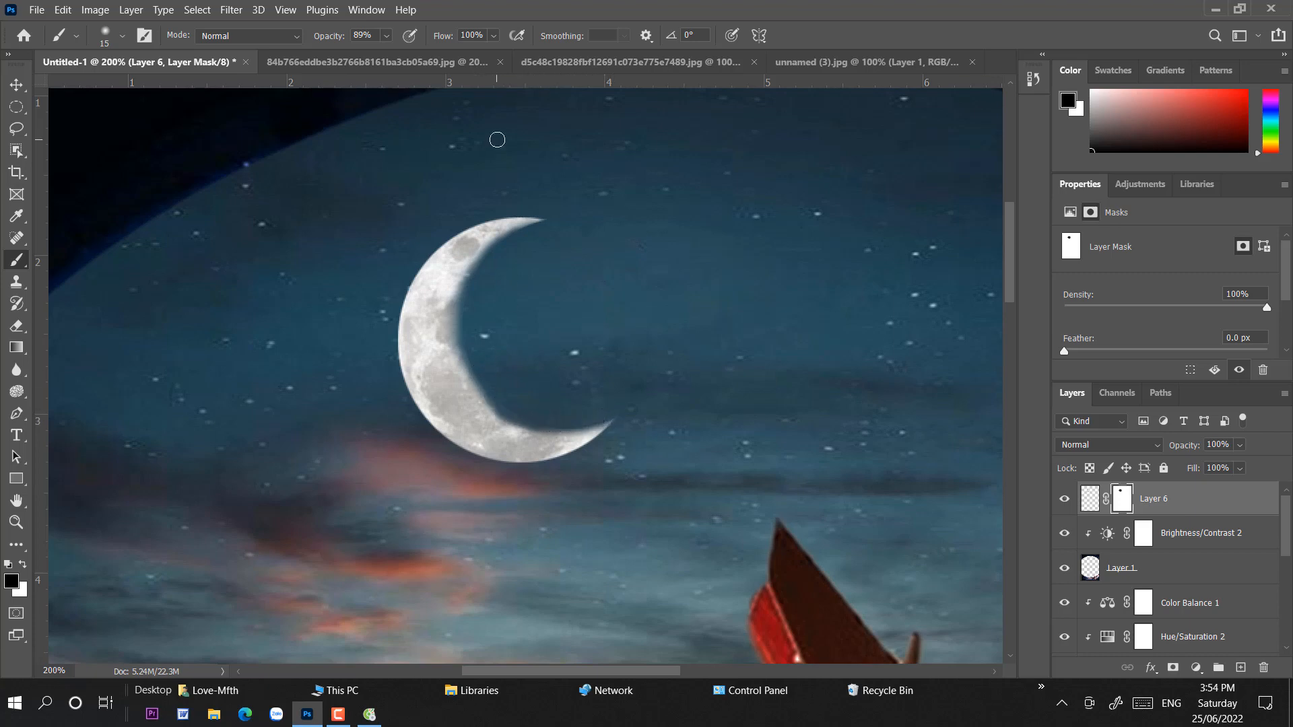
# Feather the crescent's inner curve again, returning the mask brush to 25 px and 43% opacity
pyautogui.click(387, 37)
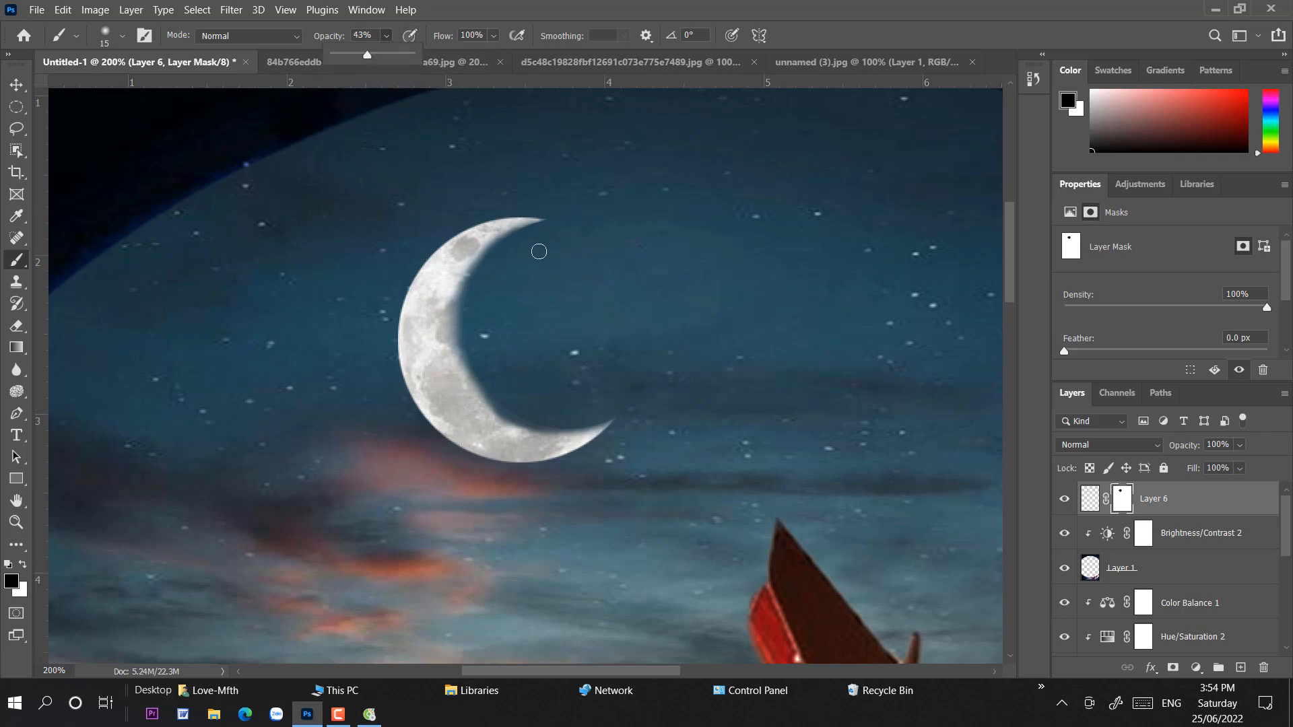
pyautogui.rightClick(575, 249)
pyautogui.moveTo(667, 291); pyautogui.dragTo(675, 291)
pyautogui.press('Return')
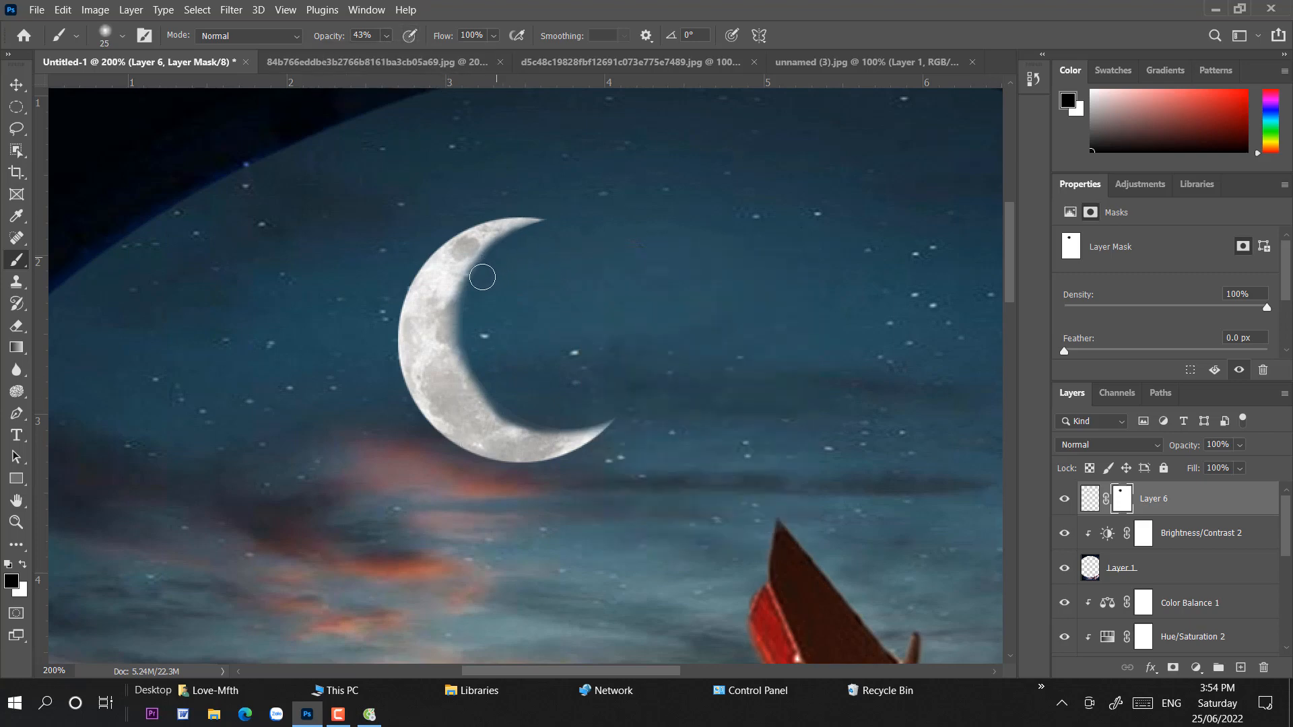
pyautogui.moveTo(482, 277)
pyautogui.mouseDown()
pyautogui.moveTo(466, 344)
pyautogui.moveTo(464, 333)
pyautogui.moveTo(490, 400)
pyautogui.moveTo(475, 371)
pyautogui.moveTo(509, 416)
pyautogui.moveTo(538, 427)
pyautogui.moveTo(592, 414)
pyautogui.moveTo(526, 412)
pyautogui.moveTo(477, 360)
pyautogui.moveTo(494, 257)
pyautogui.moveTo(461, 292)
pyautogui.moveTo(500, 258)
pyautogui.mouseUp()
pyautogui.moveTo(461, 323)
pyautogui.mouseDown()
pyautogui.moveTo(462, 356)
pyautogui.moveTo(490, 400)
pyautogui.moveTo(540, 420)
pyautogui.mouseUp()
pyautogui.hotkey('ctrl', '-')
pyautogui.hotkey('ctrl', '-')
pyautogui.hotkey('ctrl', '-')
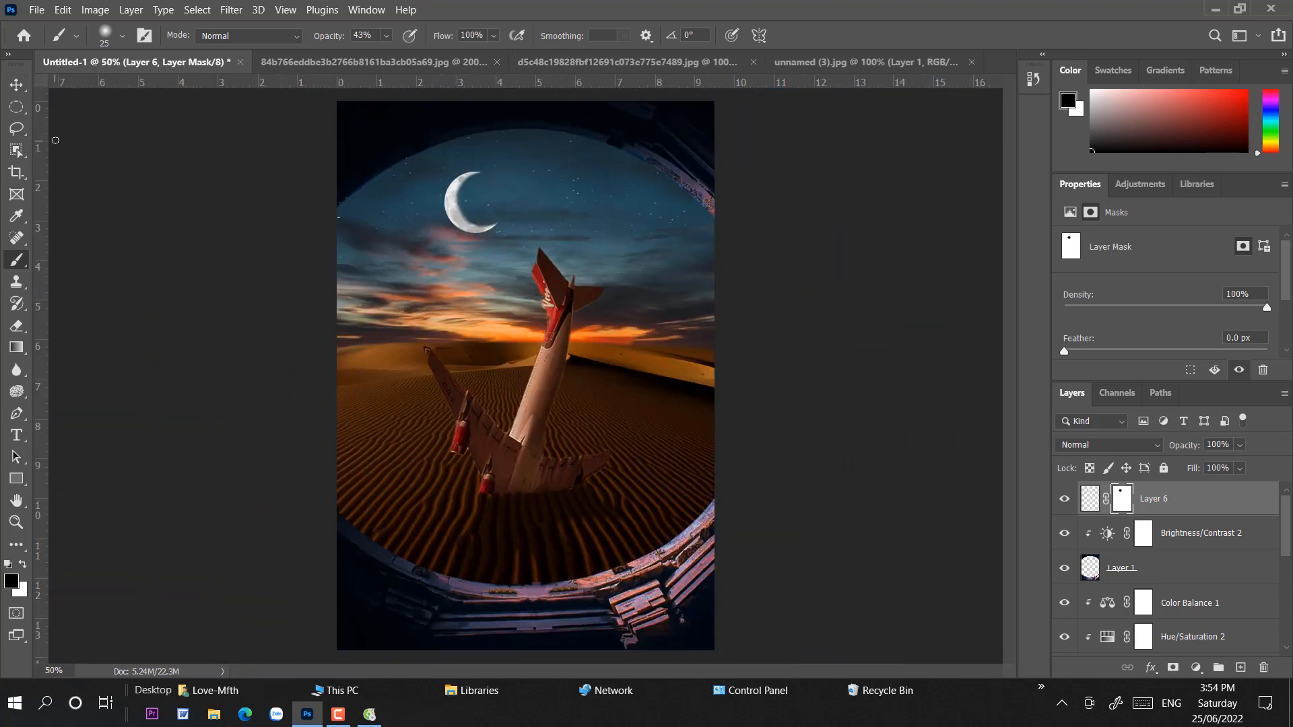
# Lower the moon layer's opacity to 34% and scale the crescent down slightly in place
pyautogui.click(17, 85)
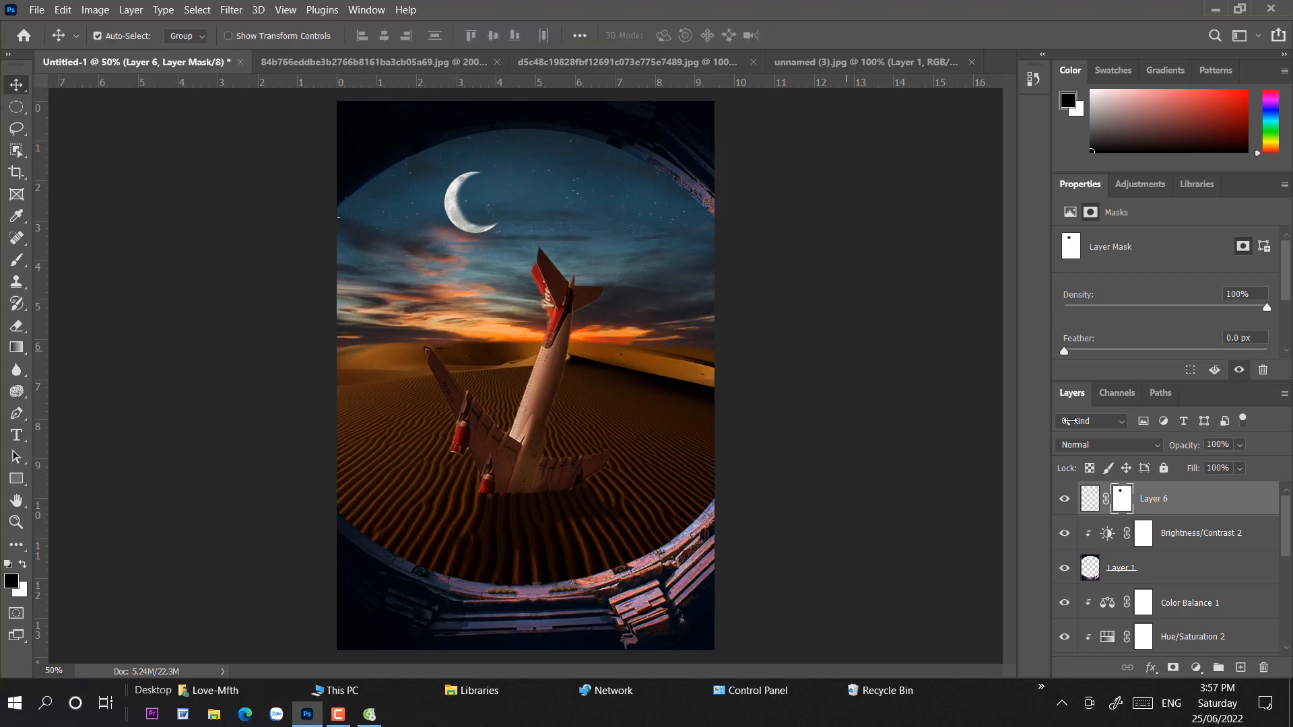
pyautogui.click(1239, 446)
pyautogui.moveTo(1261, 465); pyautogui.dragTo(1216, 476)
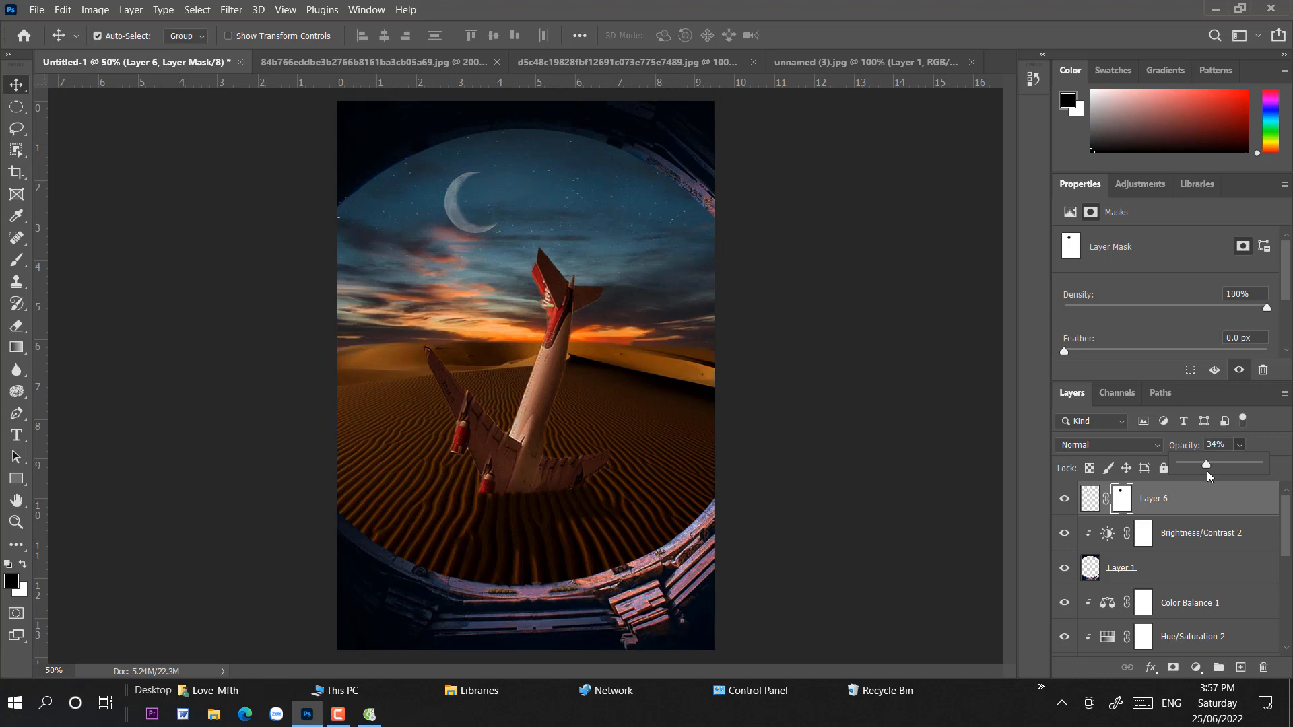
pyautogui.hotkey('ctrl', 't')
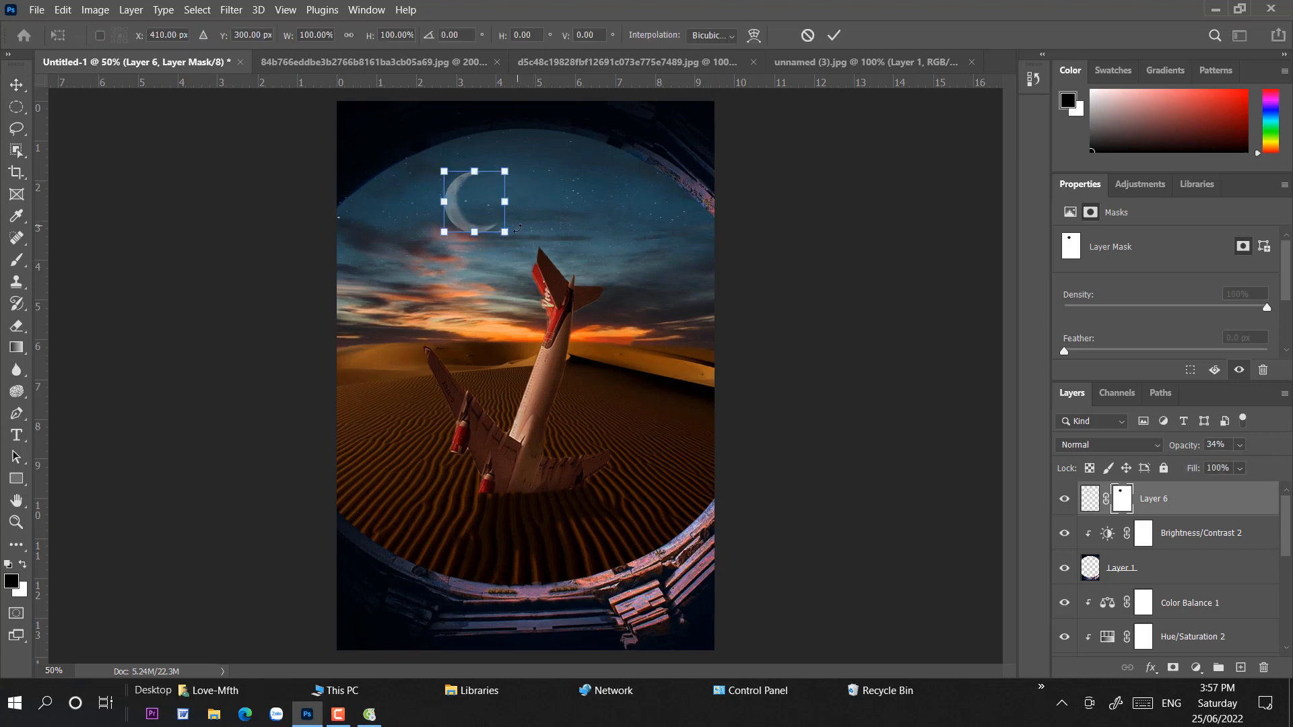
pyautogui.moveTo(507, 232); pyautogui.dragTo(488, 181)
pyautogui.press('Return')
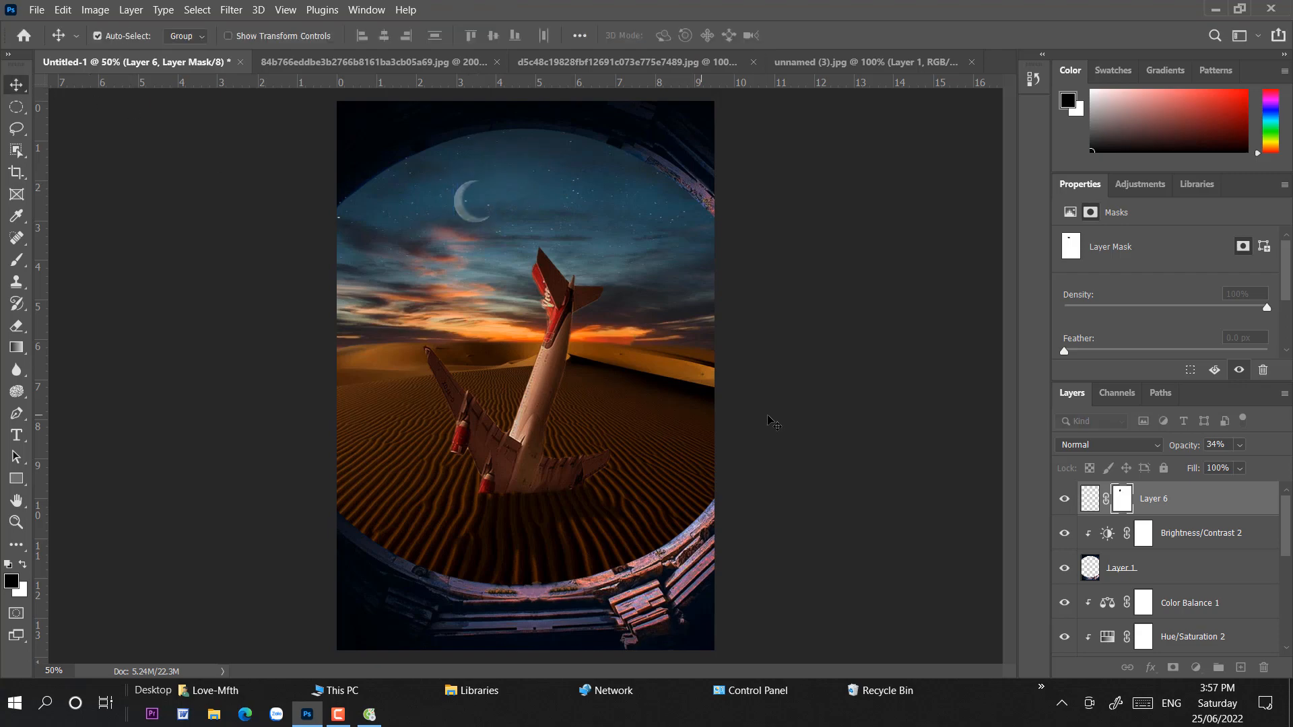
# Restore the crescent's lower inner curve with white on the moon layer's mask at 25 px and 43% opacity, trimming the excess with black
pyautogui.hotkey('ctrl', '+')
pyautogui.hotkey('ctrl', '+')
pyautogui.moveTo(553, 322); pyautogui.dragTo(567, 480)
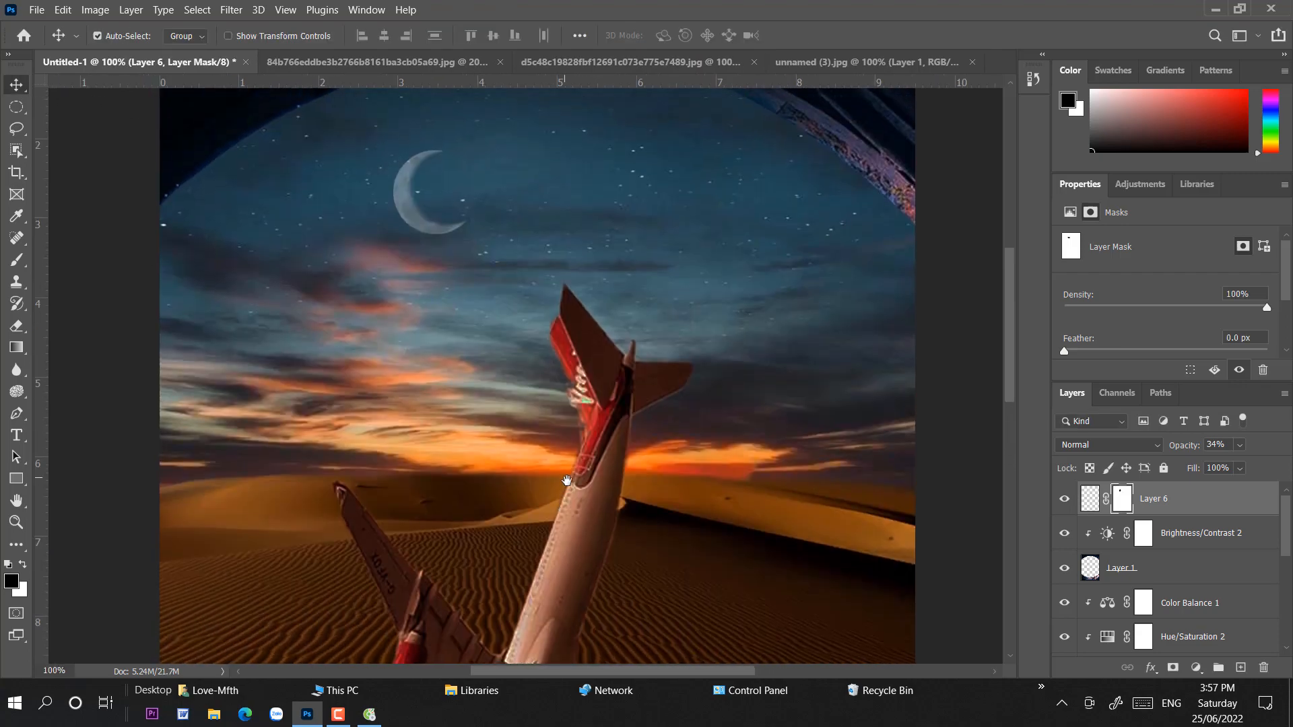
pyautogui.hotkey('ctrl', '+')
pyautogui.hotkey('ctrl', '+')
pyautogui.moveTo(542, 405); pyautogui.dragTo(577, 506)
pyautogui.moveTo(511, 345); pyautogui.dragTo(548, 421)
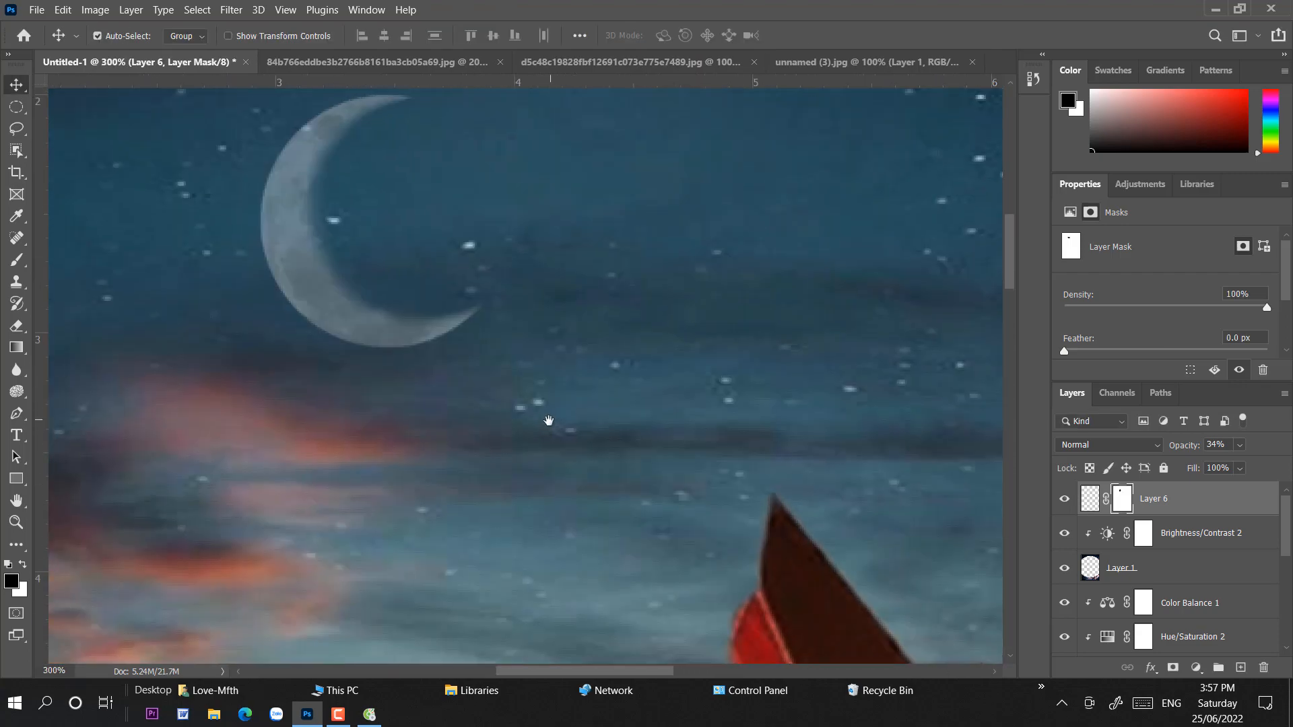
pyautogui.click(16, 260)
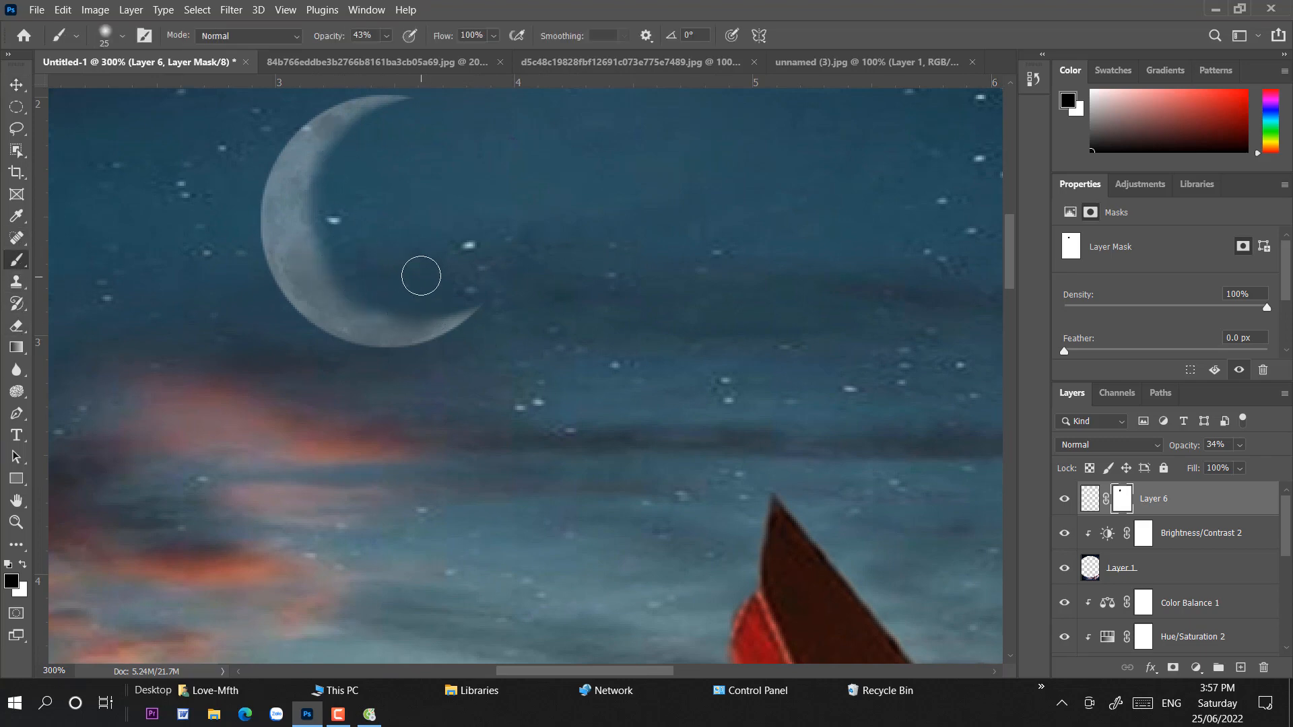
pyautogui.click(22, 562)
pyautogui.moveTo(312, 278)
pyautogui.mouseDown()
pyautogui.moveTo(419, 325)
pyautogui.moveTo(401, 305)
pyautogui.moveTo(476, 304)
pyautogui.mouseUp()
pyautogui.click(472, 310)
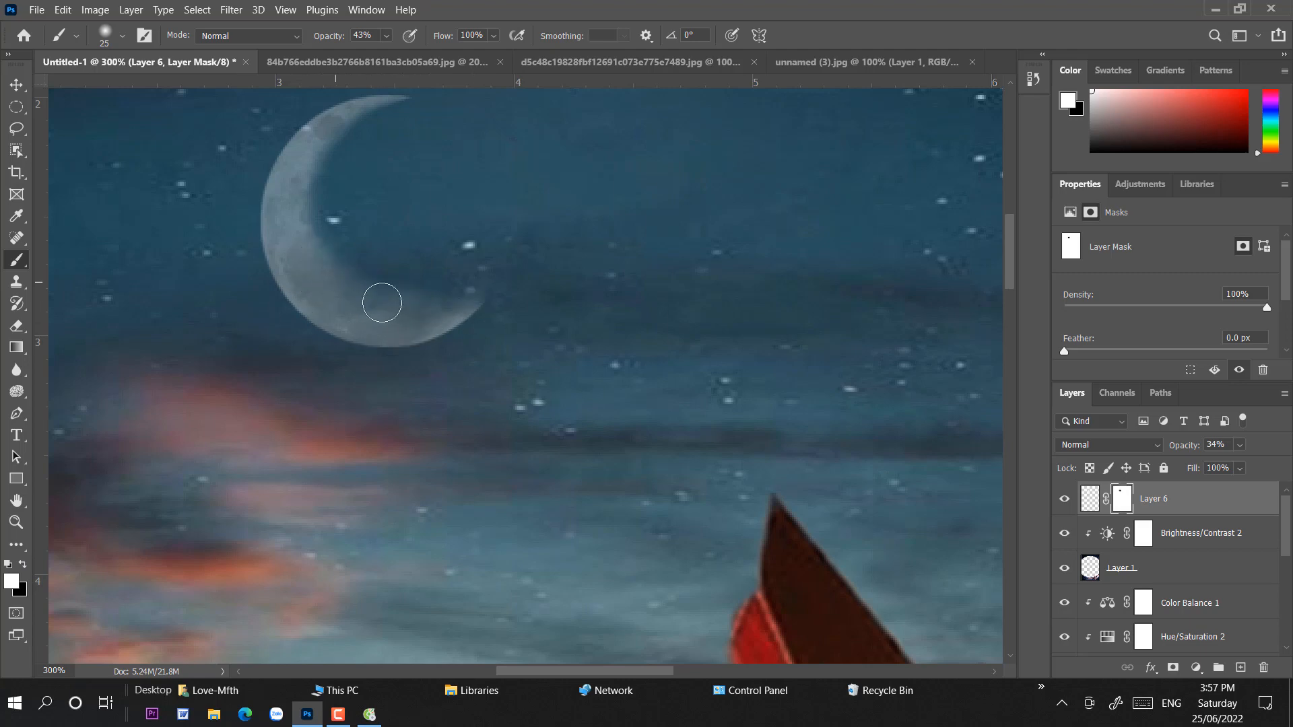
pyautogui.click(377, 296)
pyautogui.press('x')
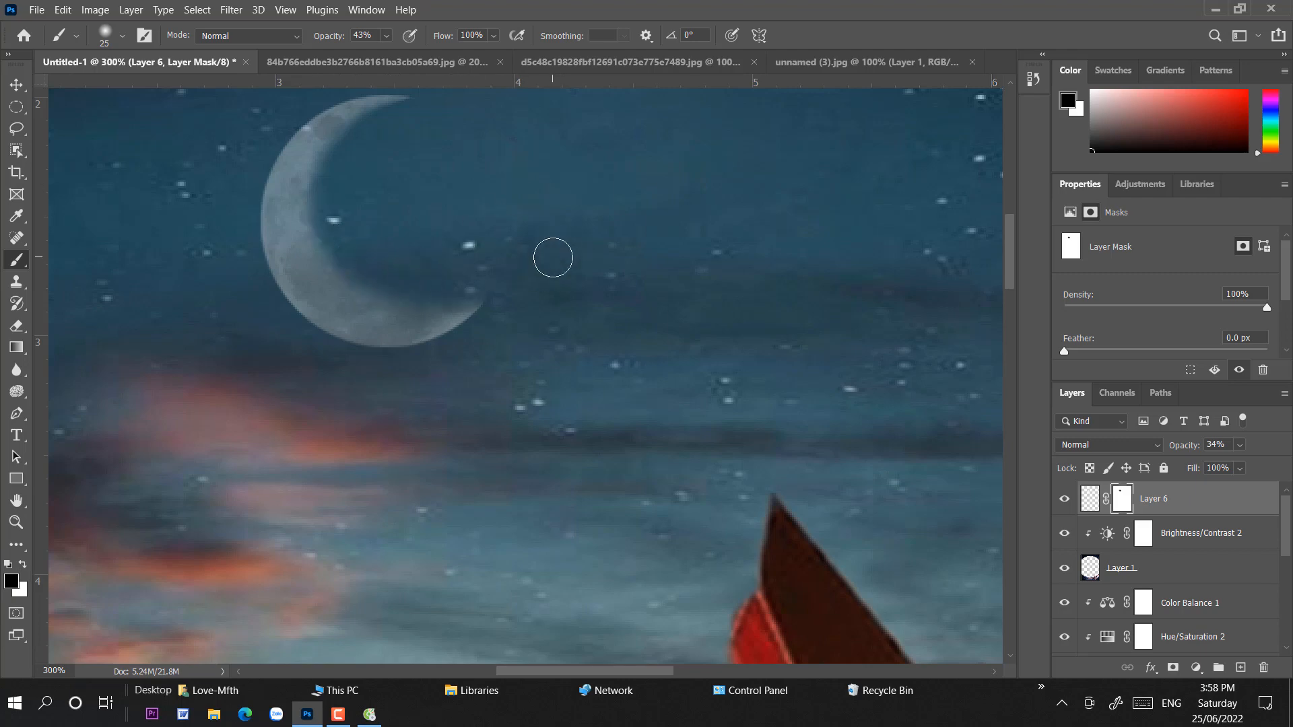
# Refine the crescent's inner edge and lower tip by alternating black and white brush strokes on the moon layer's mask
pyautogui.hotkey('ctrl', '1')
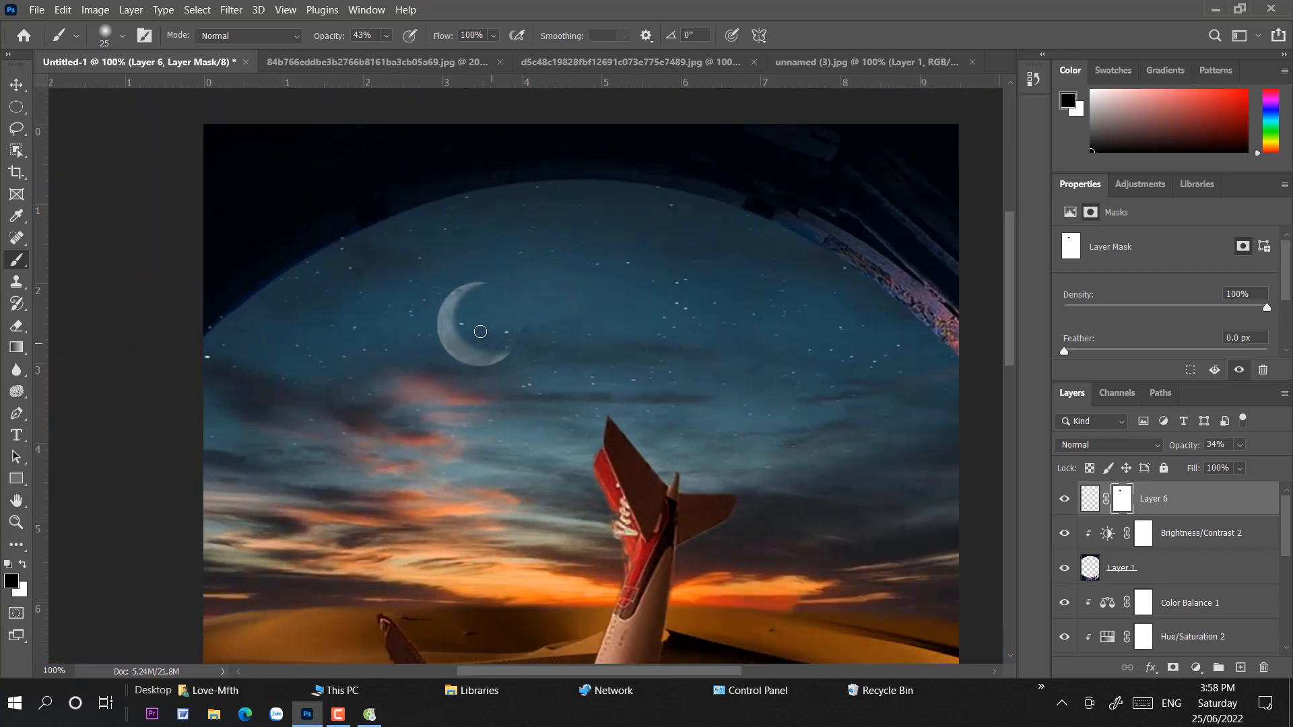
pyautogui.moveTo(451, 328); pyautogui.dragTo(465, 346)
pyautogui.click(24, 564)
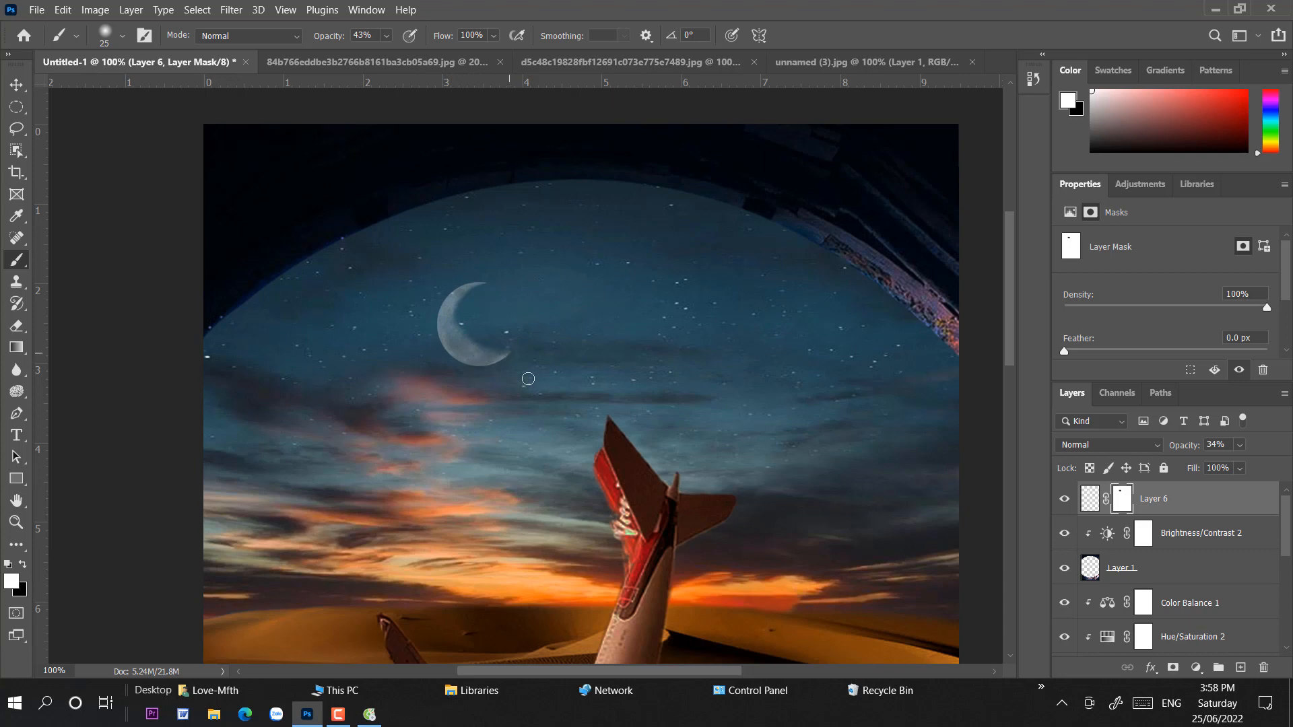
pyautogui.click(24, 565)
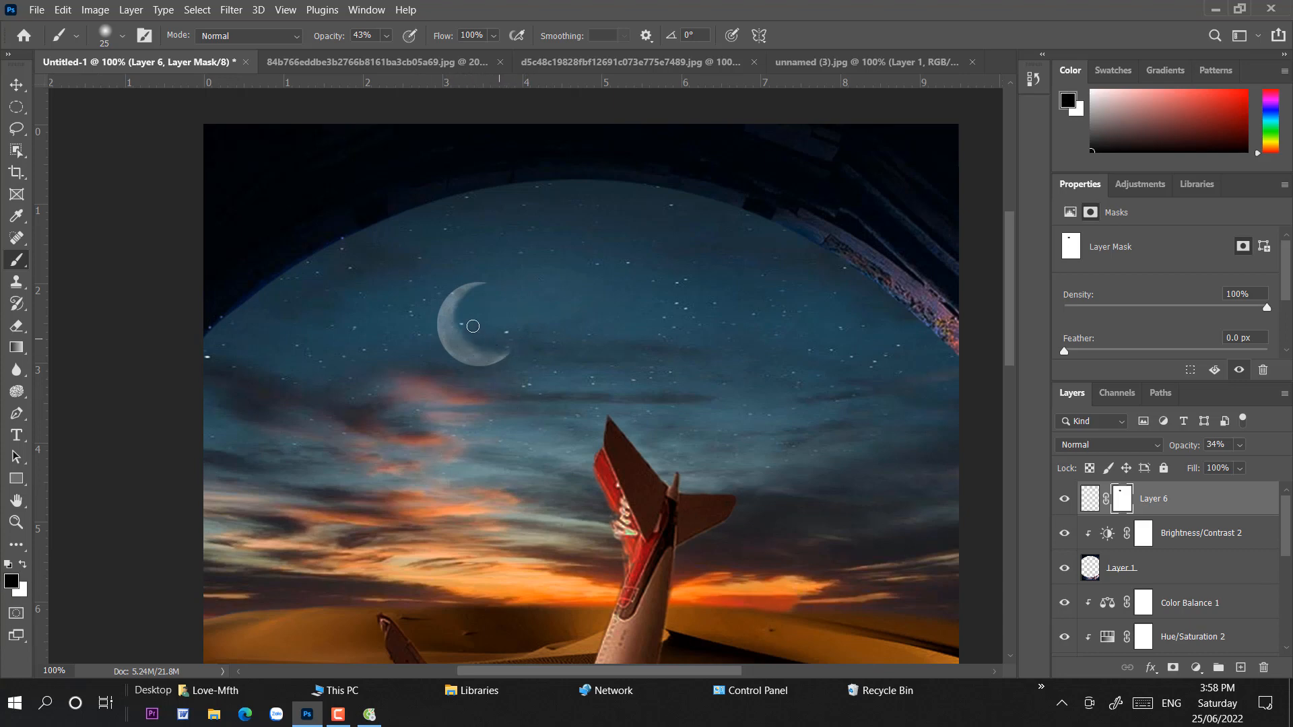
pyautogui.click(24, 564)
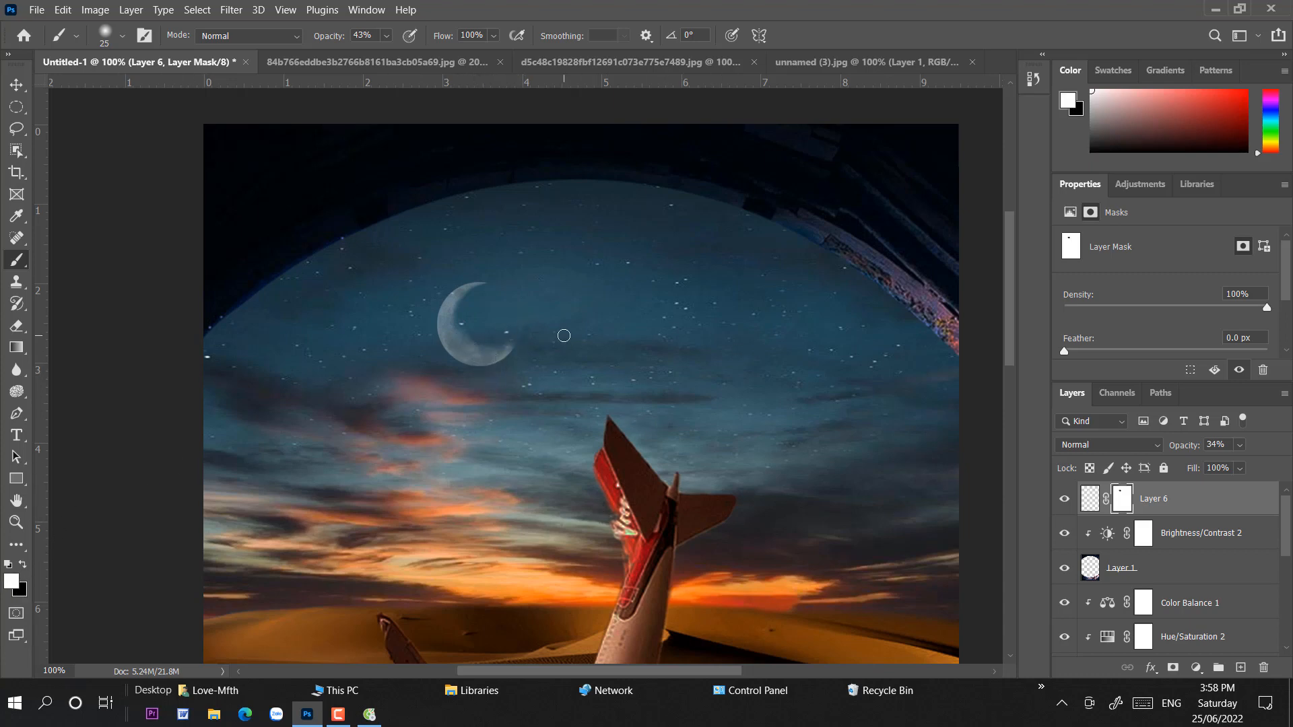
pyautogui.hotkey('ctrl', '-')
pyautogui.hotkey('ctrl', '-')
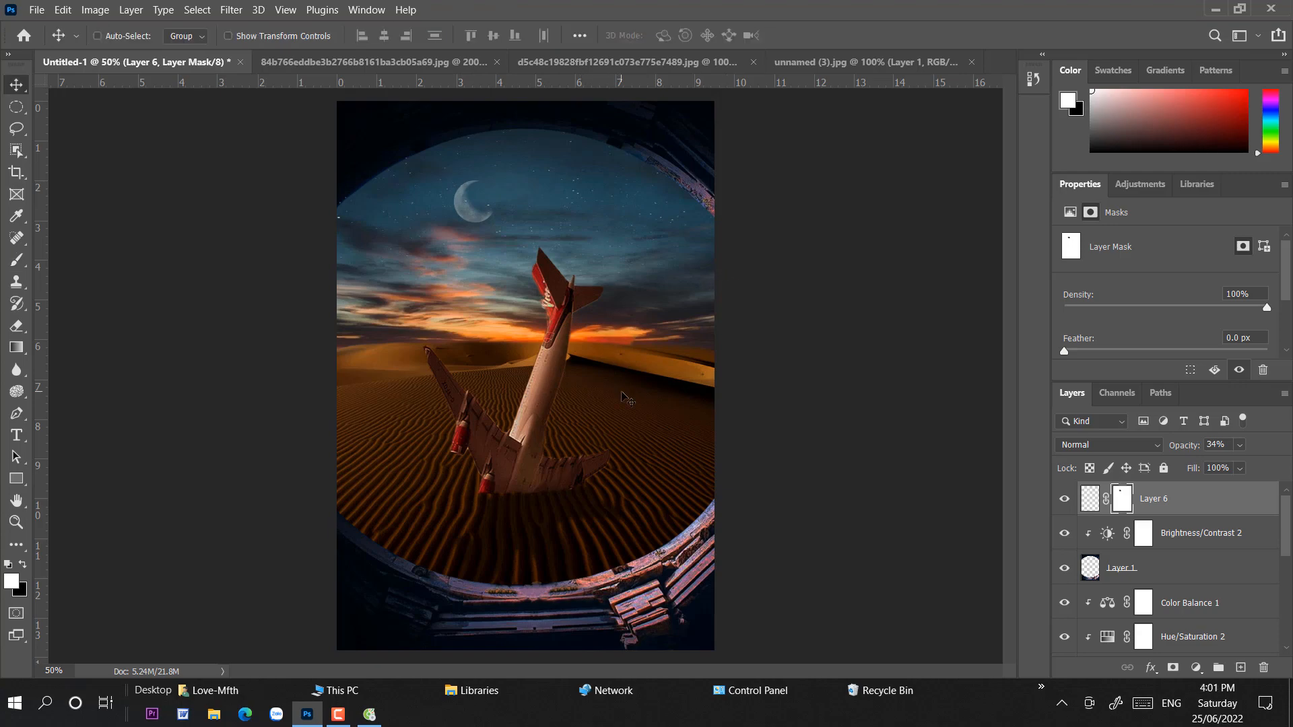
# Examine the crescent moon's masked edge up close against the night sky
pyautogui.hotkey('ctrl', '+')
pyautogui.hotkey('ctrl', '+')
pyautogui.hotkey('ctrl', '+')
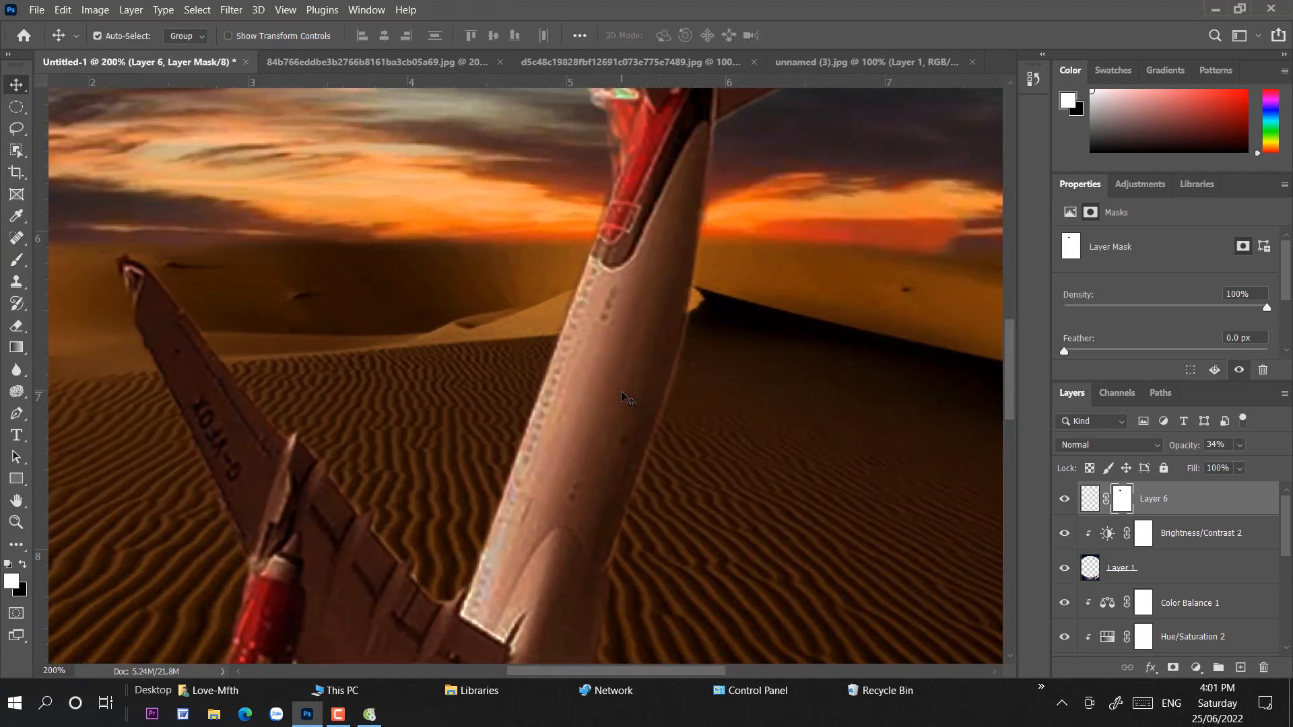
pyautogui.moveTo(695, 422); pyautogui.dragTo(785, 613)
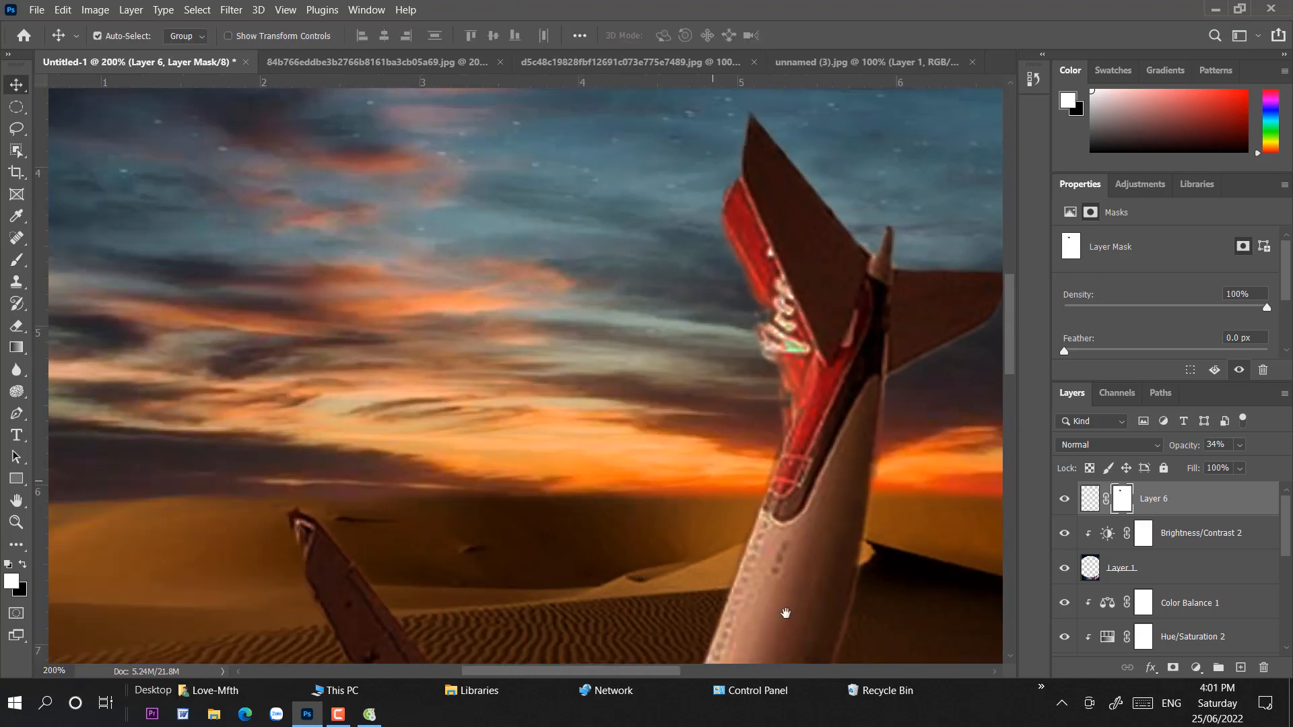
pyautogui.moveTo(687, 377); pyautogui.dragTo(742, 666)
pyautogui.click(16, 260)
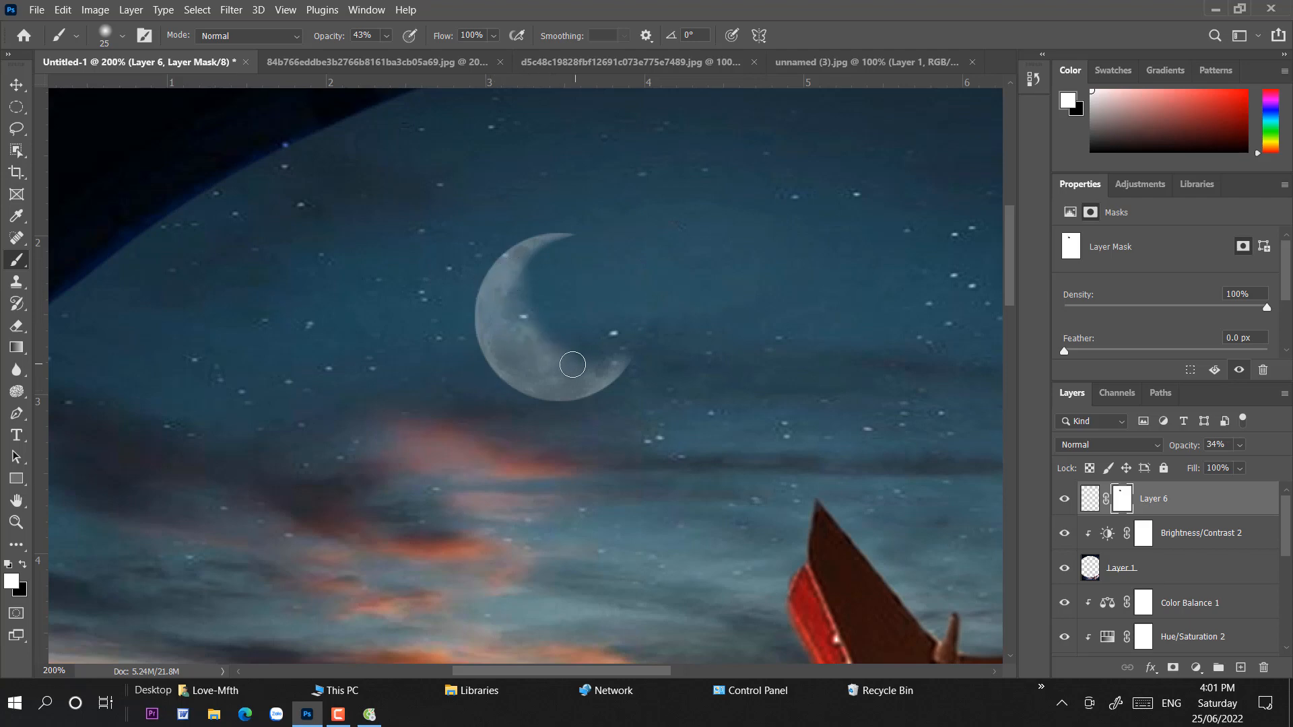
pyautogui.click(16, 85)
pyautogui.scroll(-4, 742, 400)
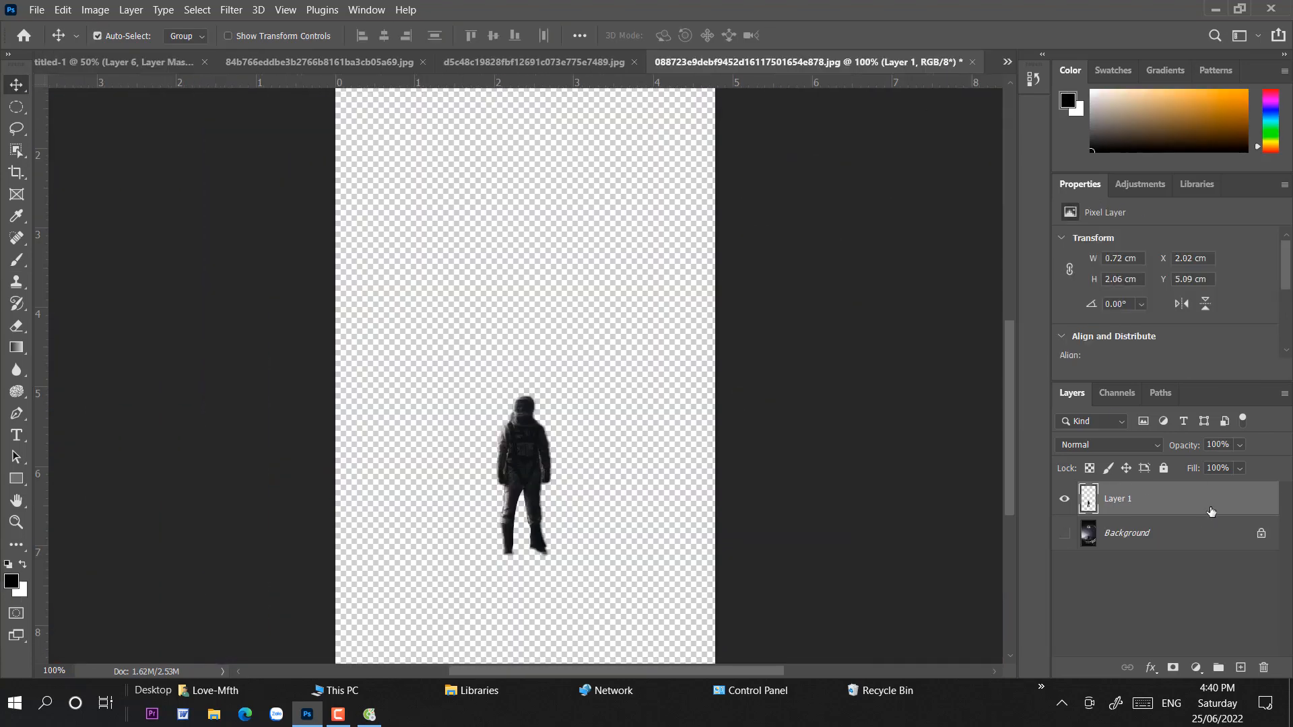
# Copy the astronaut cutout into Untitled-1, scale it to about 1.43 by 4.08 cm, and stand it on the window's lower rim
pyautogui.moveTo(1211, 510); pyautogui.dragTo(613, 488)
pyautogui.hotkey('ctrl', 't')
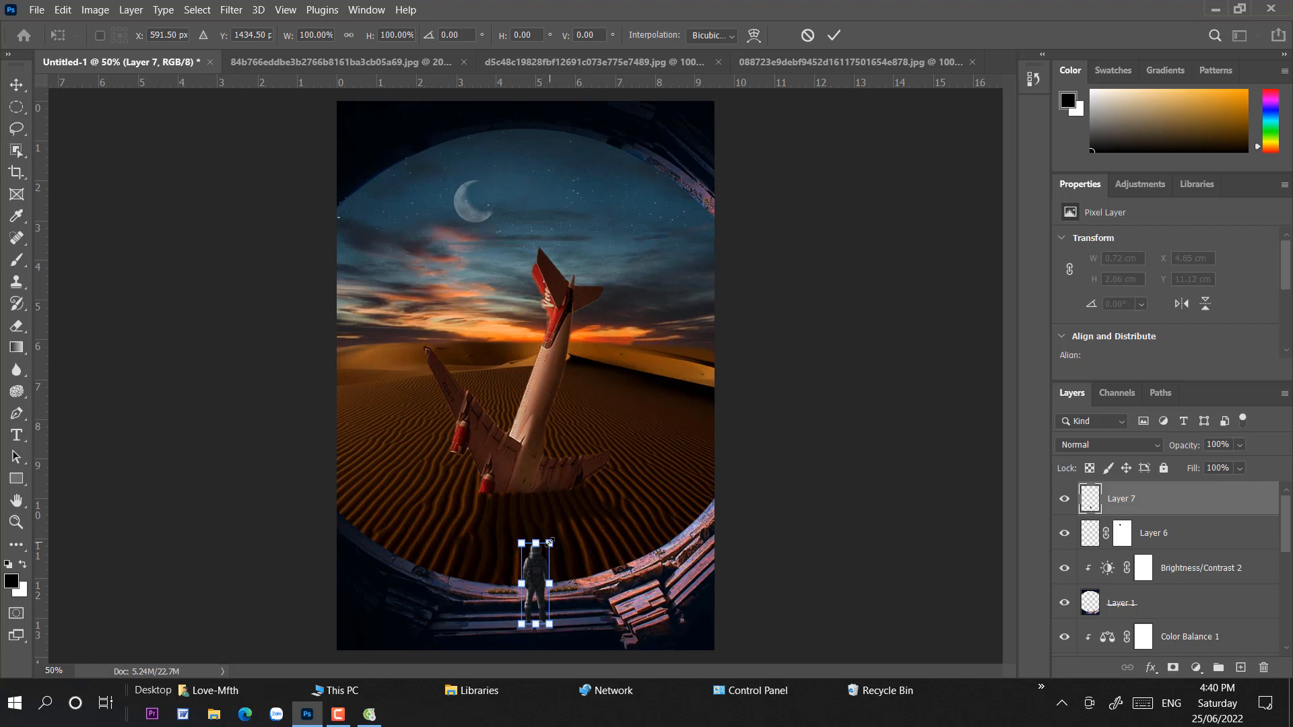
pyautogui.moveTo(549, 542); pyautogui.dragTo(538, 513)
pyautogui.press('Return')
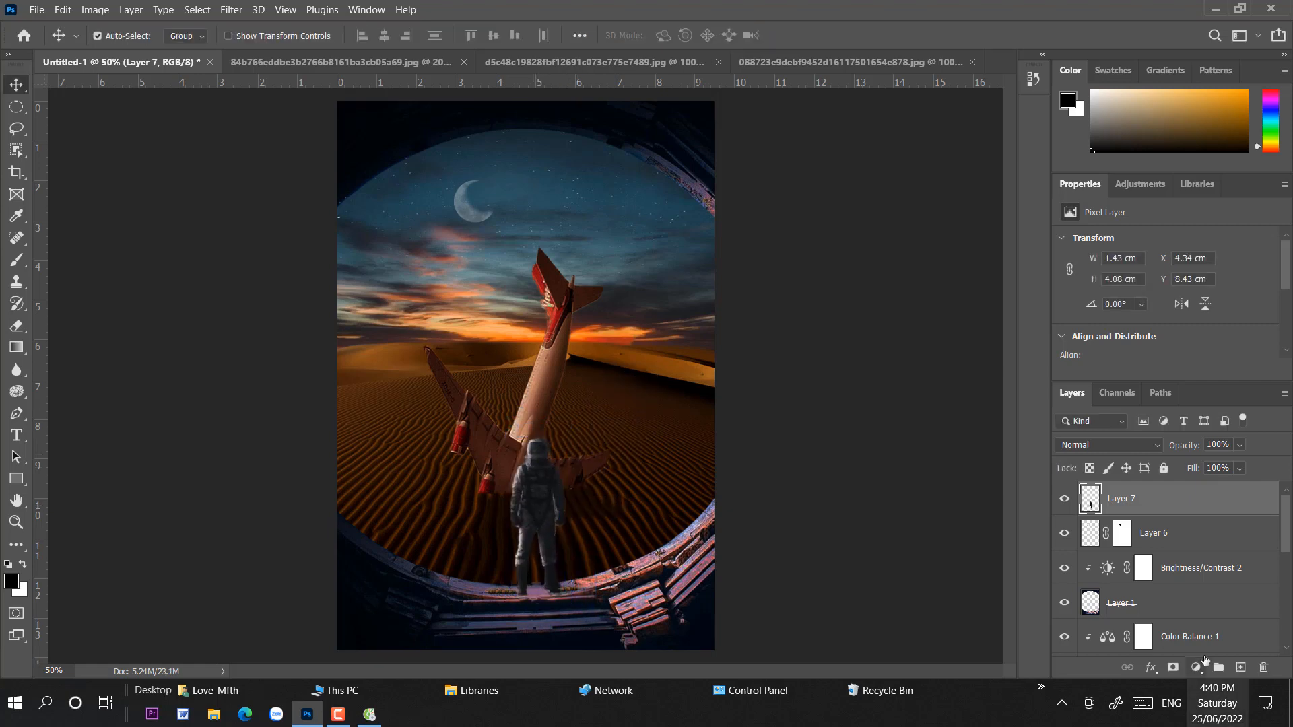
# Add a clipped Color Balance adjustment to the astronaut, warming its midtones toward red and yellow
pyautogui.click(1196, 668)
pyautogui.click(1165, 511)
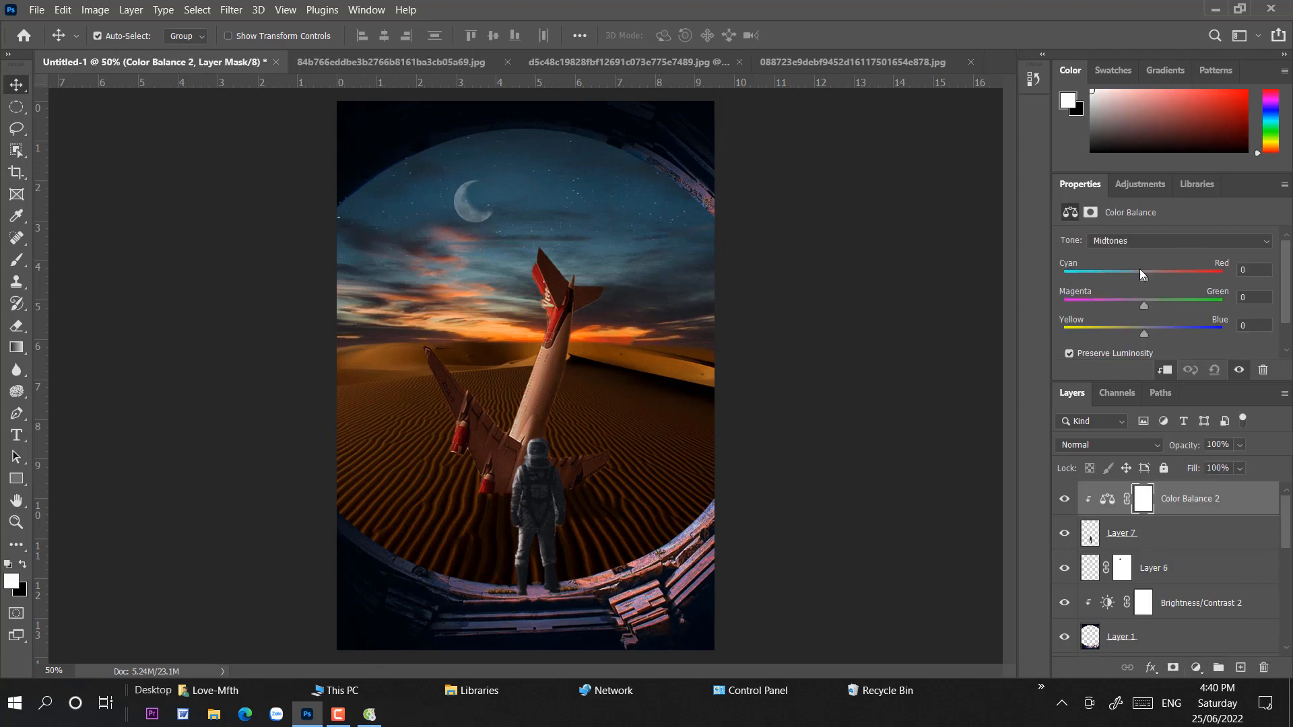
pyautogui.moveTo(1143, 276); pyautogui.dragTo(1157, 275)
pyautogui.moveTo(1147, 332); pyautogui.dragTo(1134, 307)
# Darken the astronaut with a clipped Brightness/Contrast adjustment that lowers the brightness
pyautogui.click(1196, 668)
pyautogui.click(1213, 419)
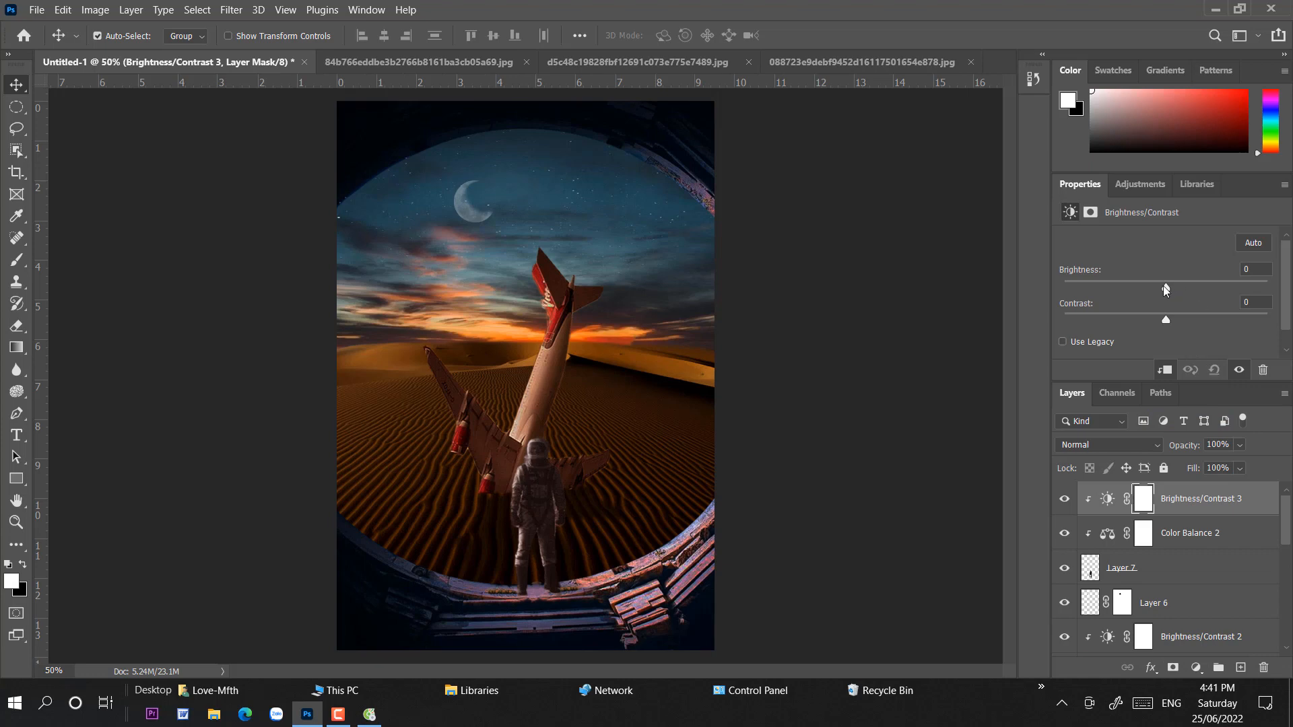
pyautogui.moveTo(1165, 289); pyautogui.dragTo(1131, 300)
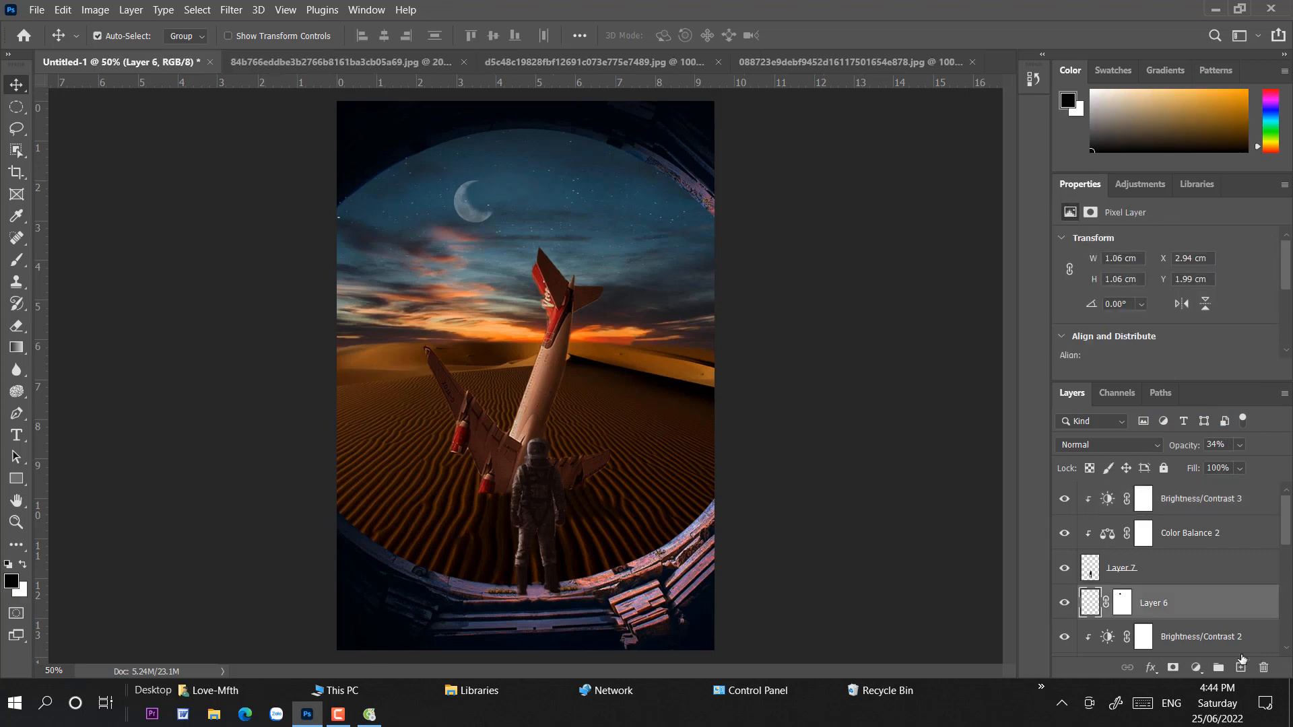
# Create a new layer beneath the astronaut and fill the astronaut's silhouette on it with black
pyautogui.click(1240, 667)
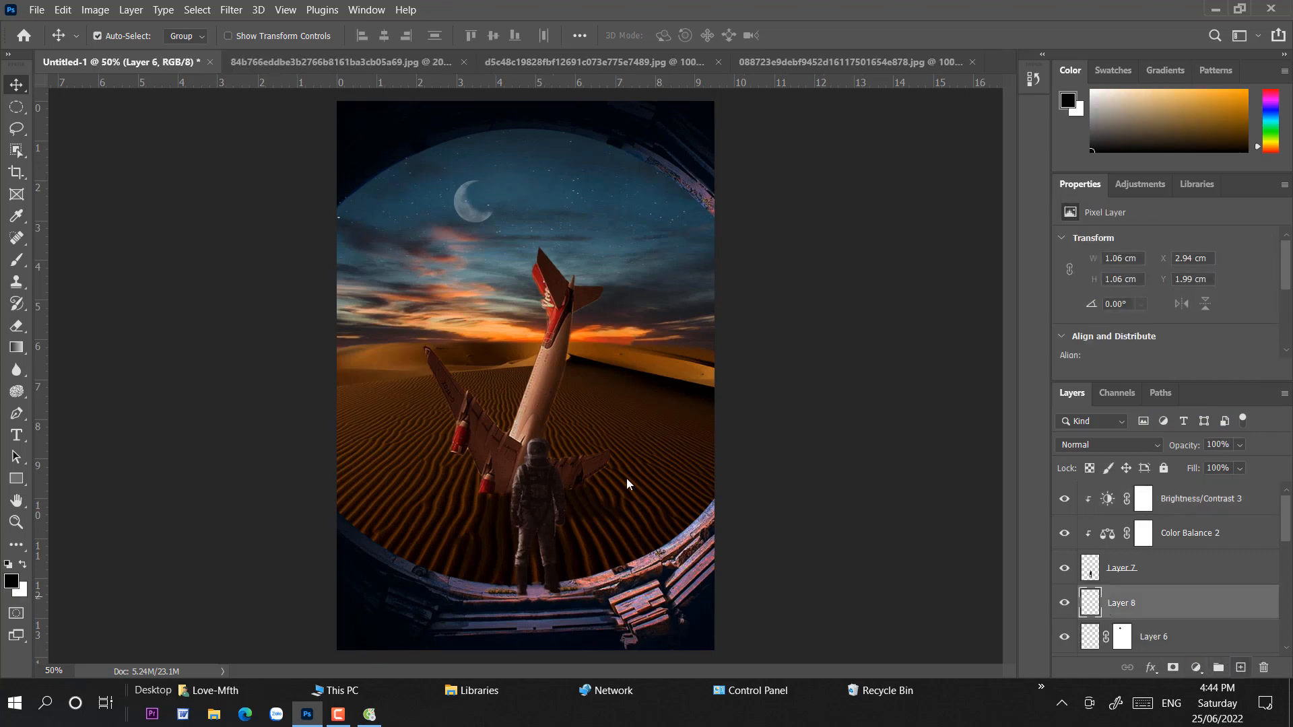
pyautogui.keyDown('ctrl'); pyautogui.click(1092, 569); pyautogui.keyUp('ctrl')
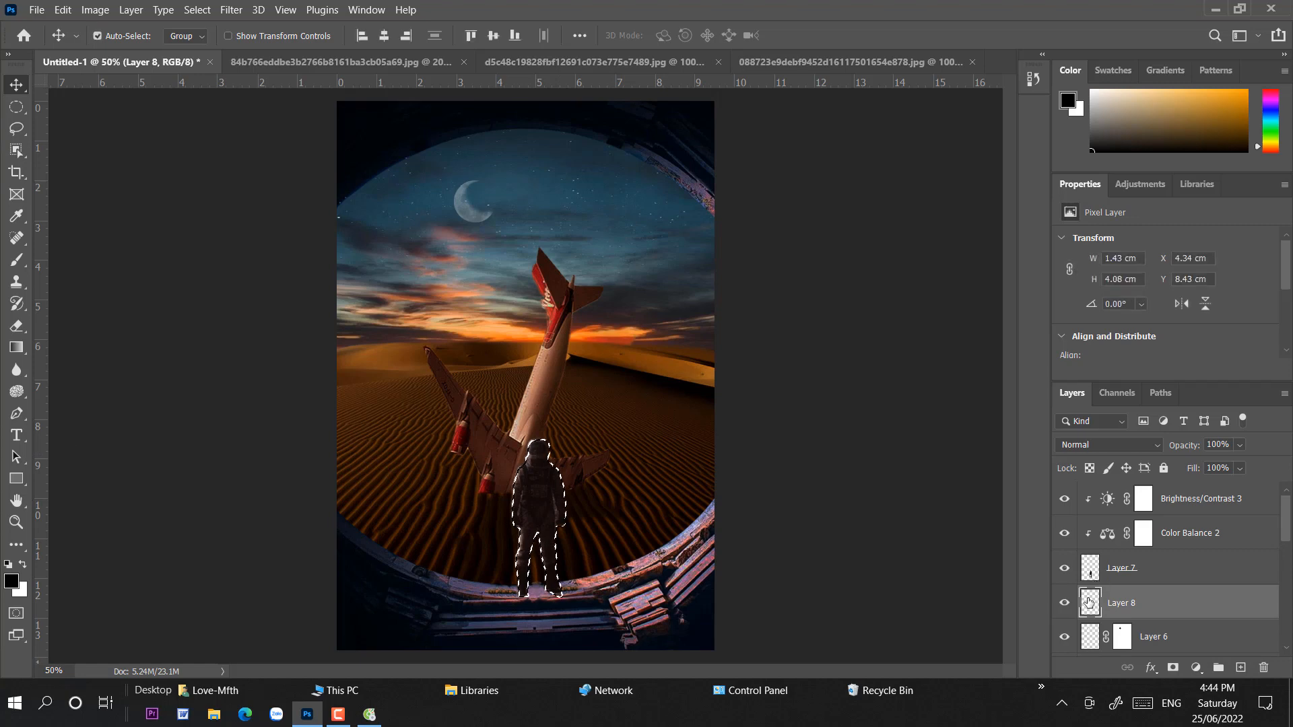
pyautogui.hotkey('alt', 'BackSpace')
# Flip the black silhouette vertically to about -83.4% height, rotate it about -20°, and place it below the astronaut's feet as a shadow
pyautogui.hotkey('ctrl', '-')
pyautogui.hotkey('ctrl', '-')
pyautogui.hotkey('ctrl', 't')
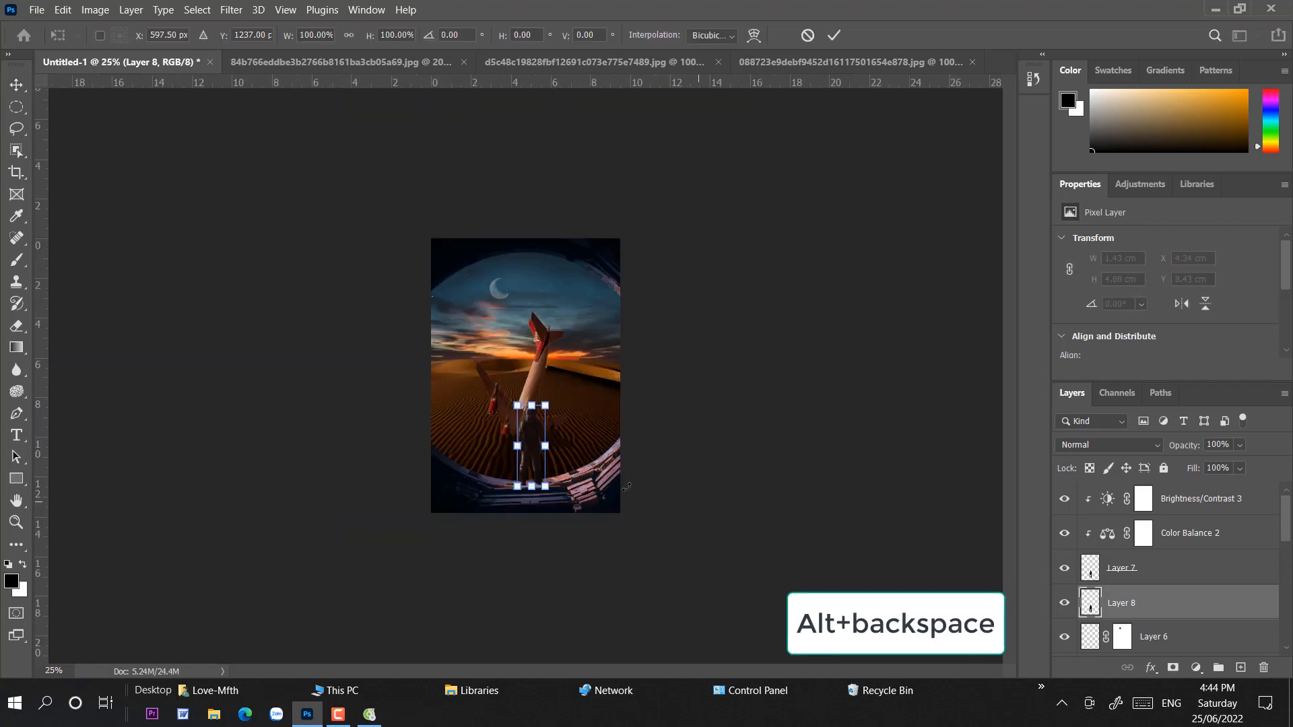
pyautogui.moveTo(531, 405); pyautogui.dragTo(548, 540)
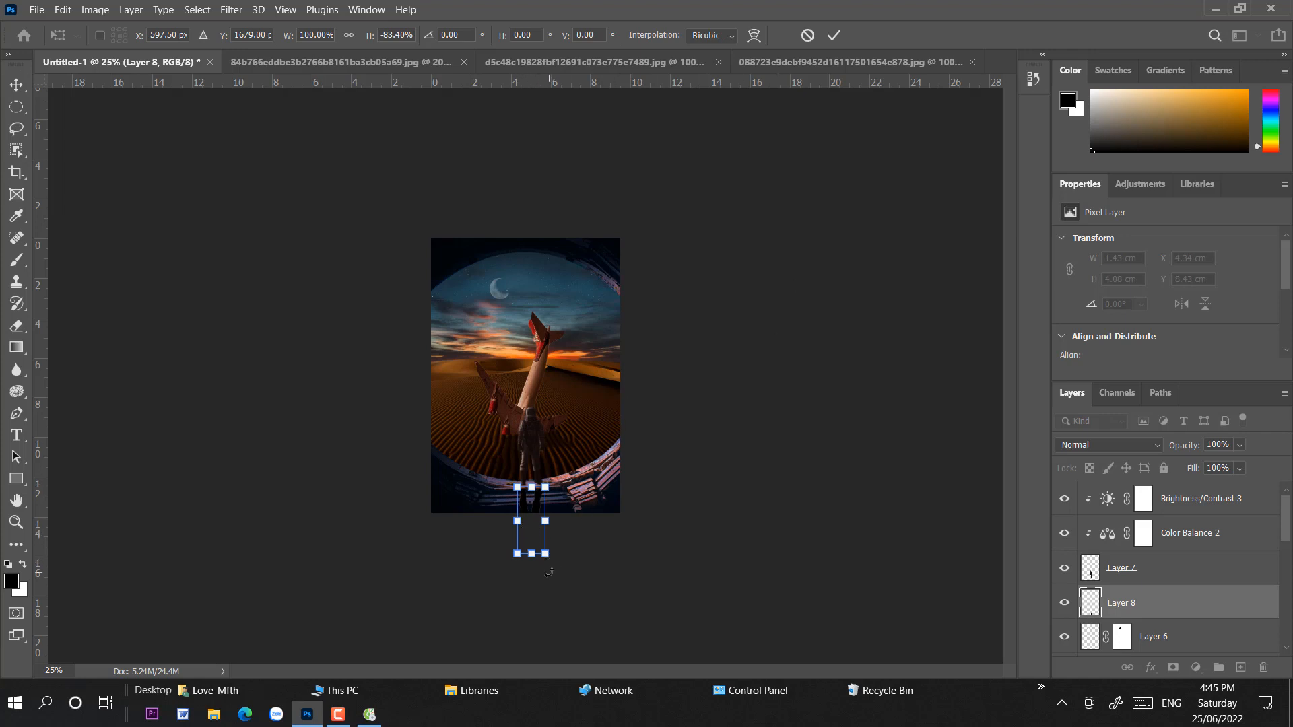
pyautogui.moveTo(549, 572); pyautogui.dragTo(547, 523)
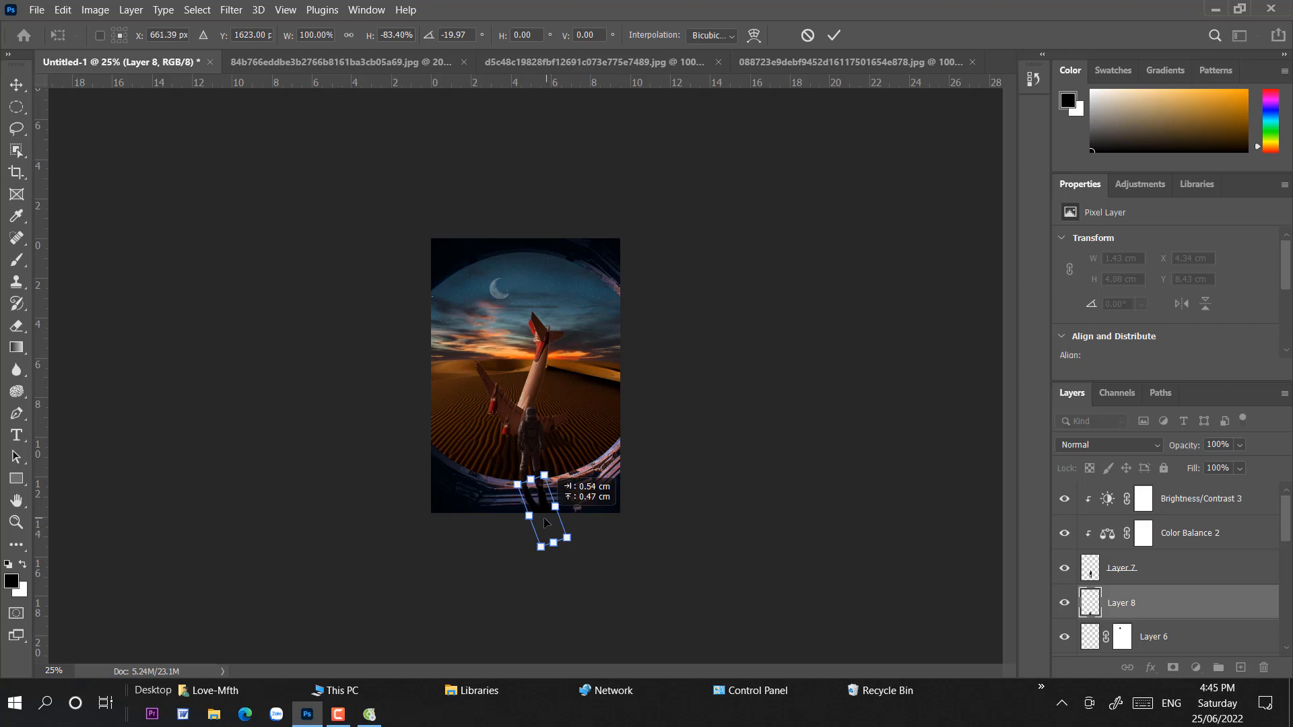
pyautogui.press('Return')
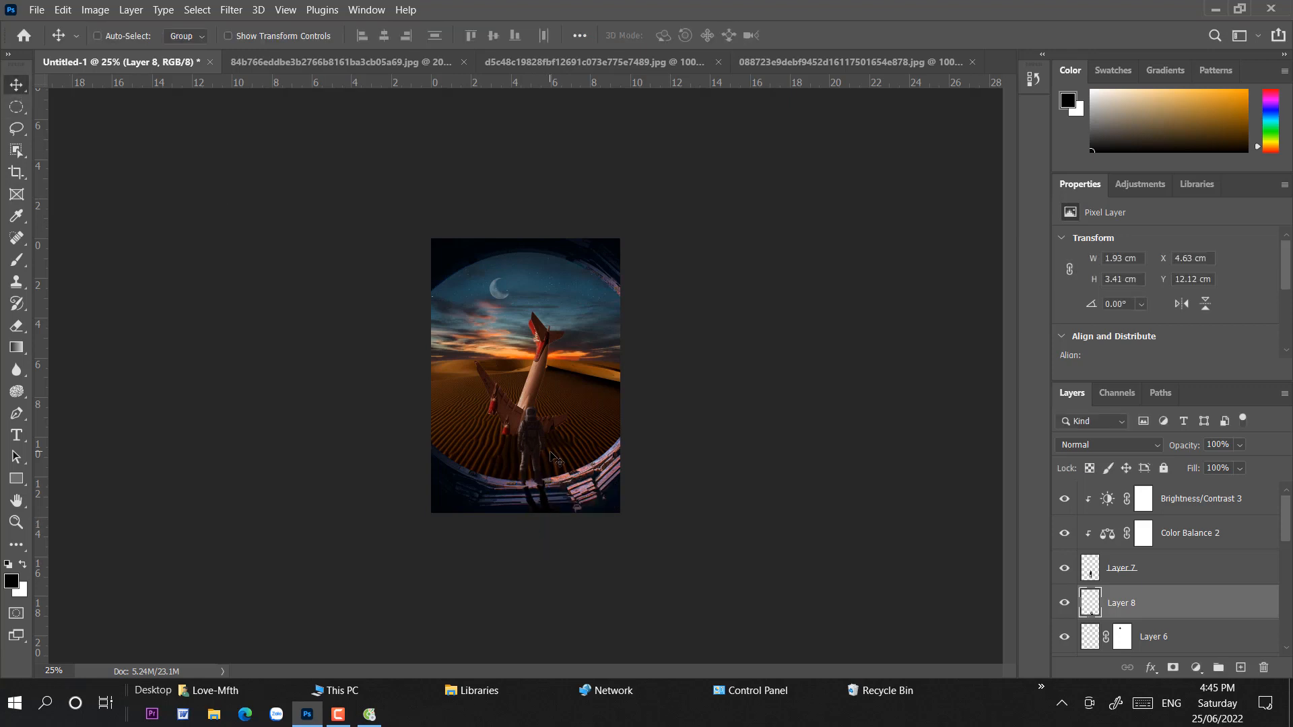
# Nudge the shadow slightly up so that it meets the astronaut's boots
pyautogui.hotkey('ctrl', '+')
pyautogui.keyDown('ctrl'); pyautogui.click(561, 627); pyautogui.keyUp('ctrl')
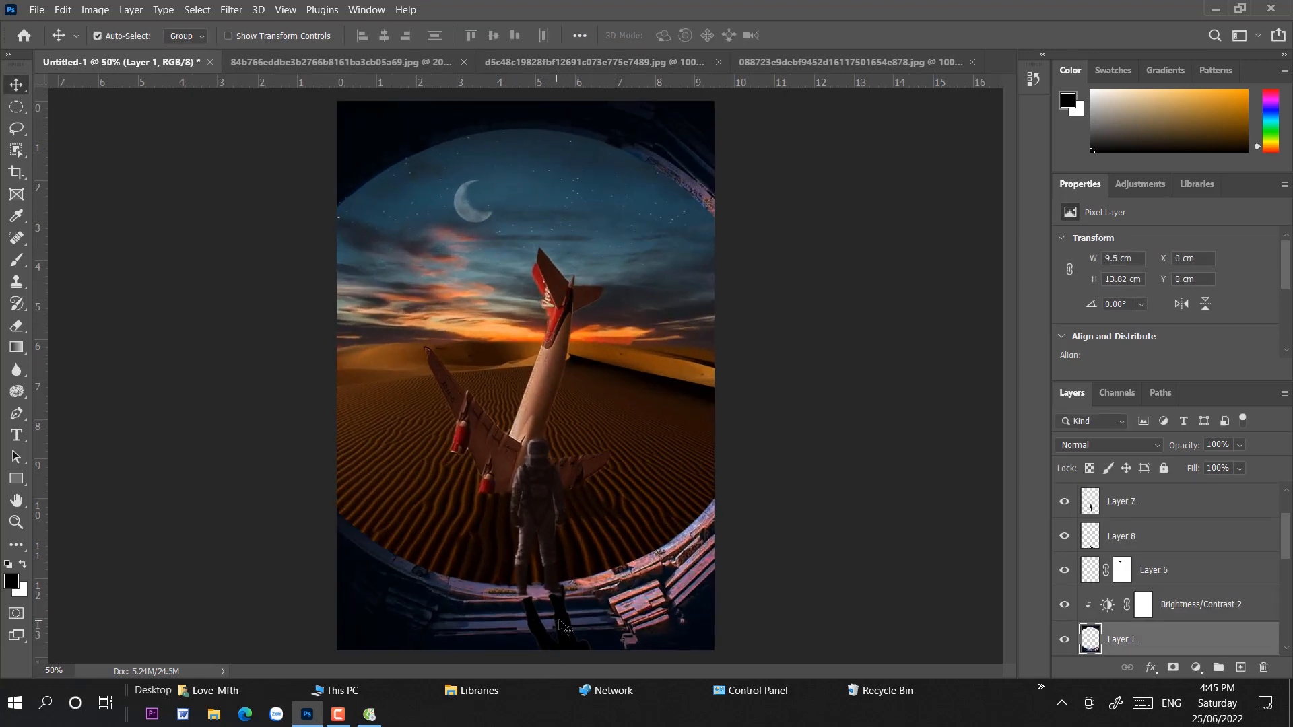
pyautogui.moveTo(559, 621); pyautogui.dragTo(552, 617)
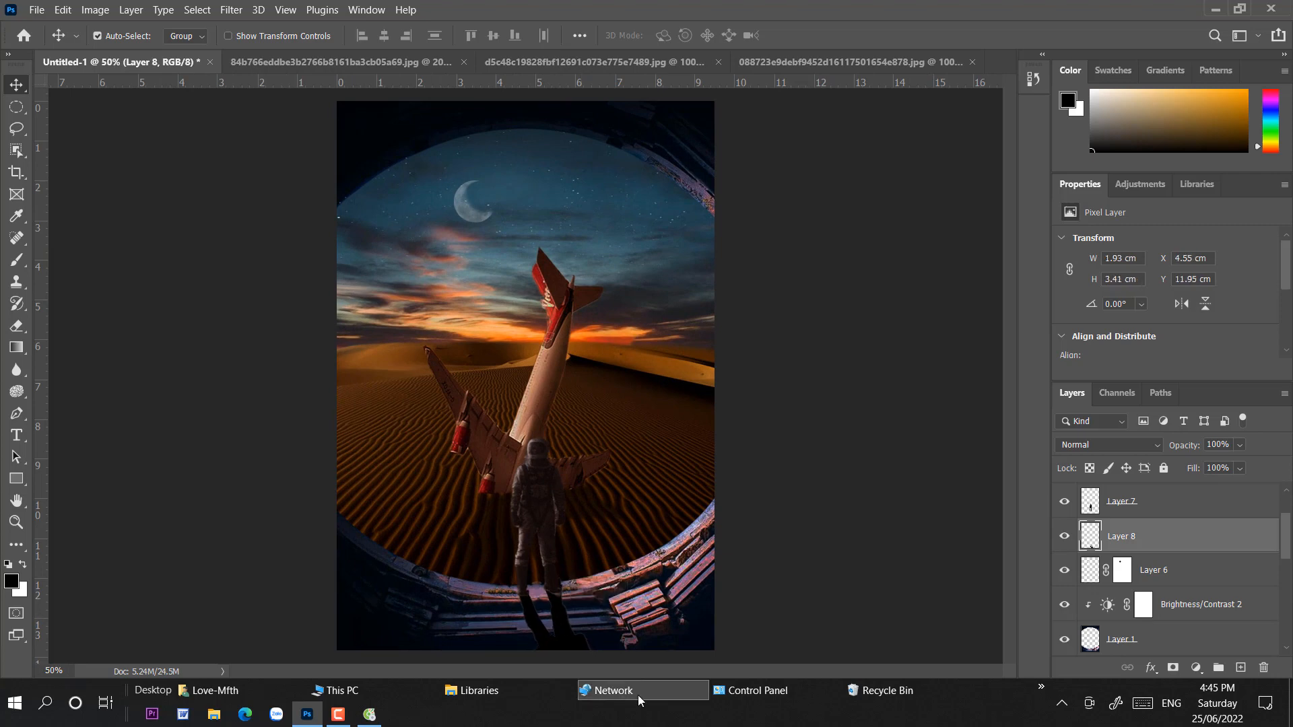
# Soften the astronaut's shadow with a Gaussian Blur of about 3.4 px and lower its layer opacity to 55%
pyautogui.click(231, 10)
pyautogui.moveTo(260, 211)
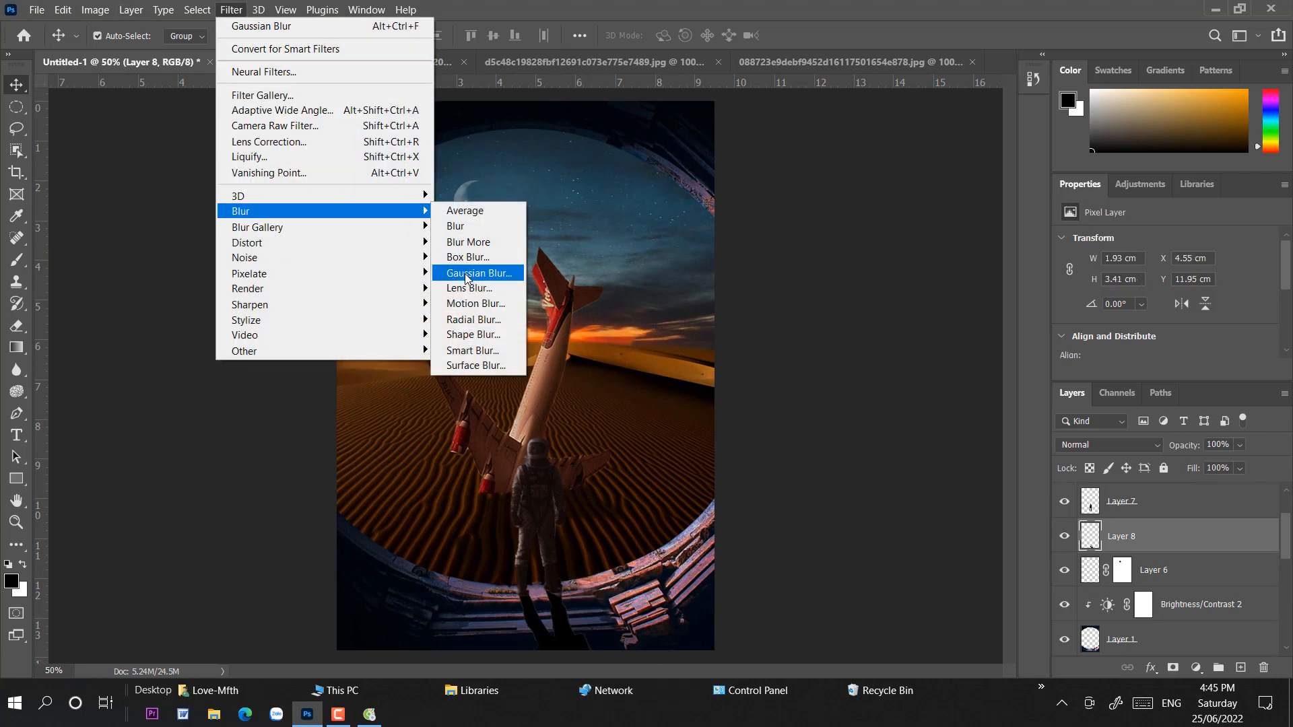
pyautogui.click(465, 273)
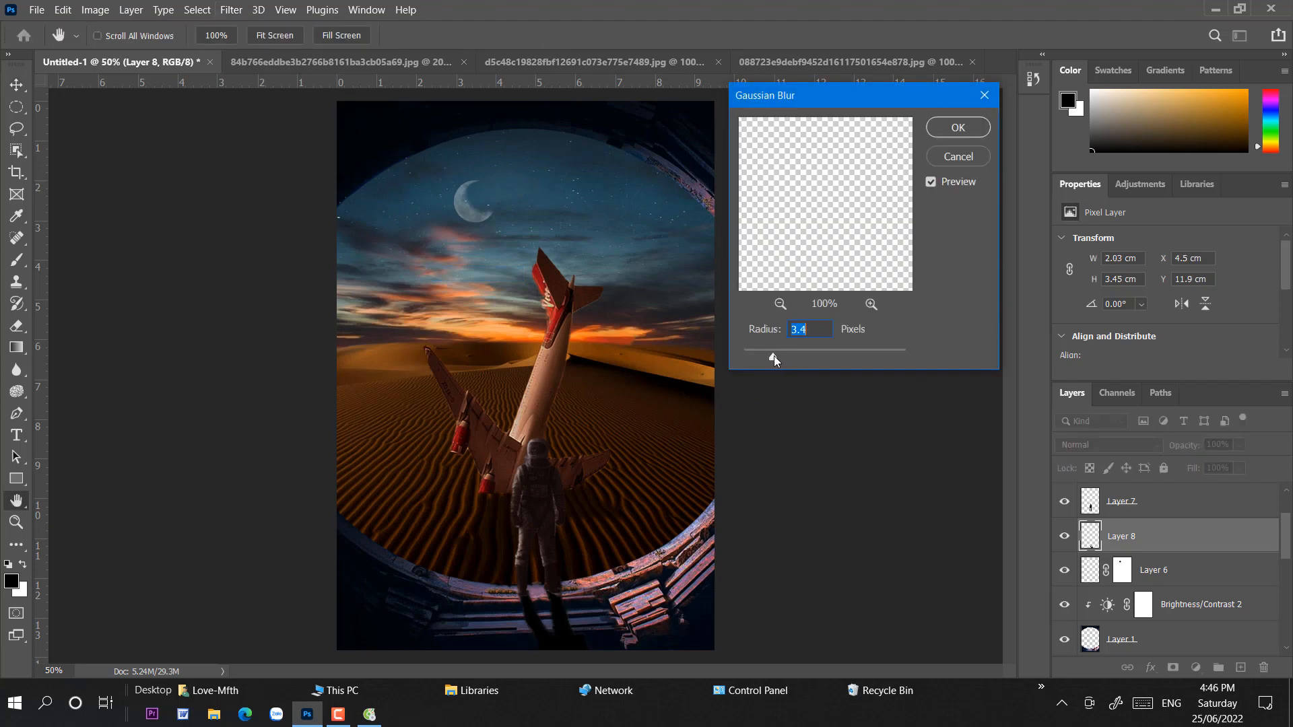
pyautogui.click(984, 131)
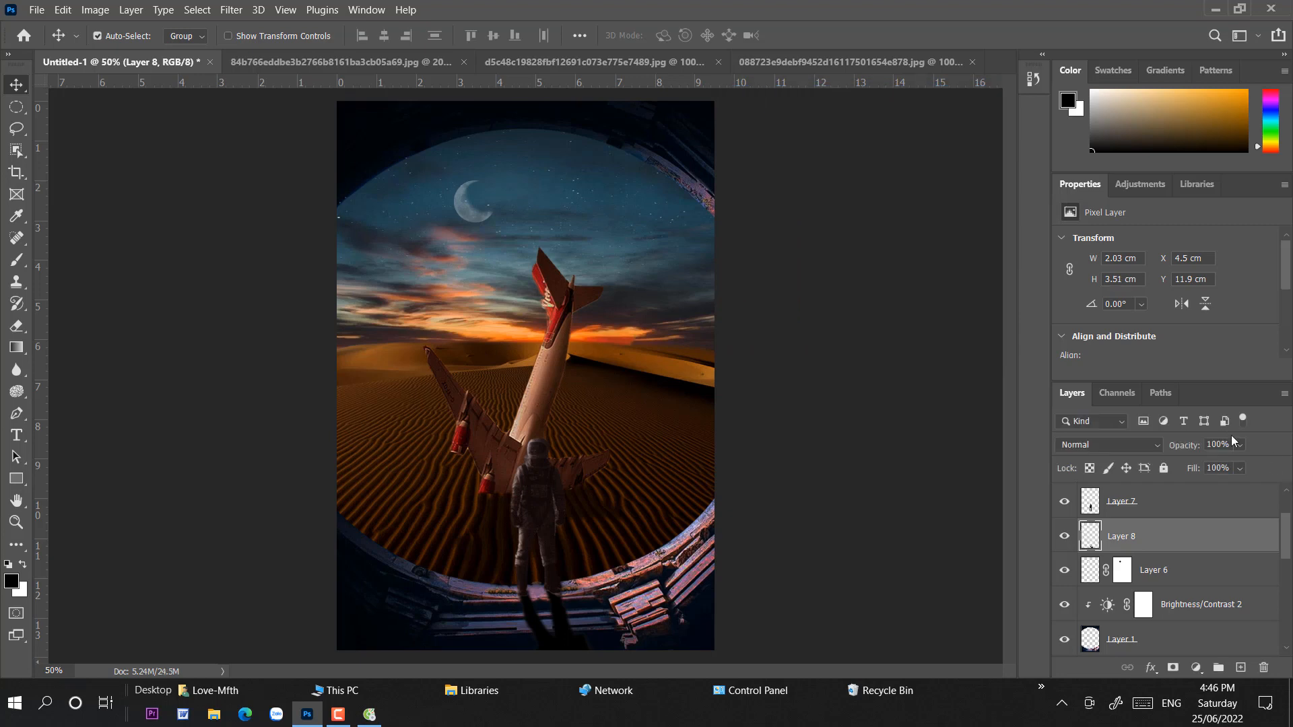
pyautogui.moveTo(1256, 464); pyautogui.dragTo(1223, 464)
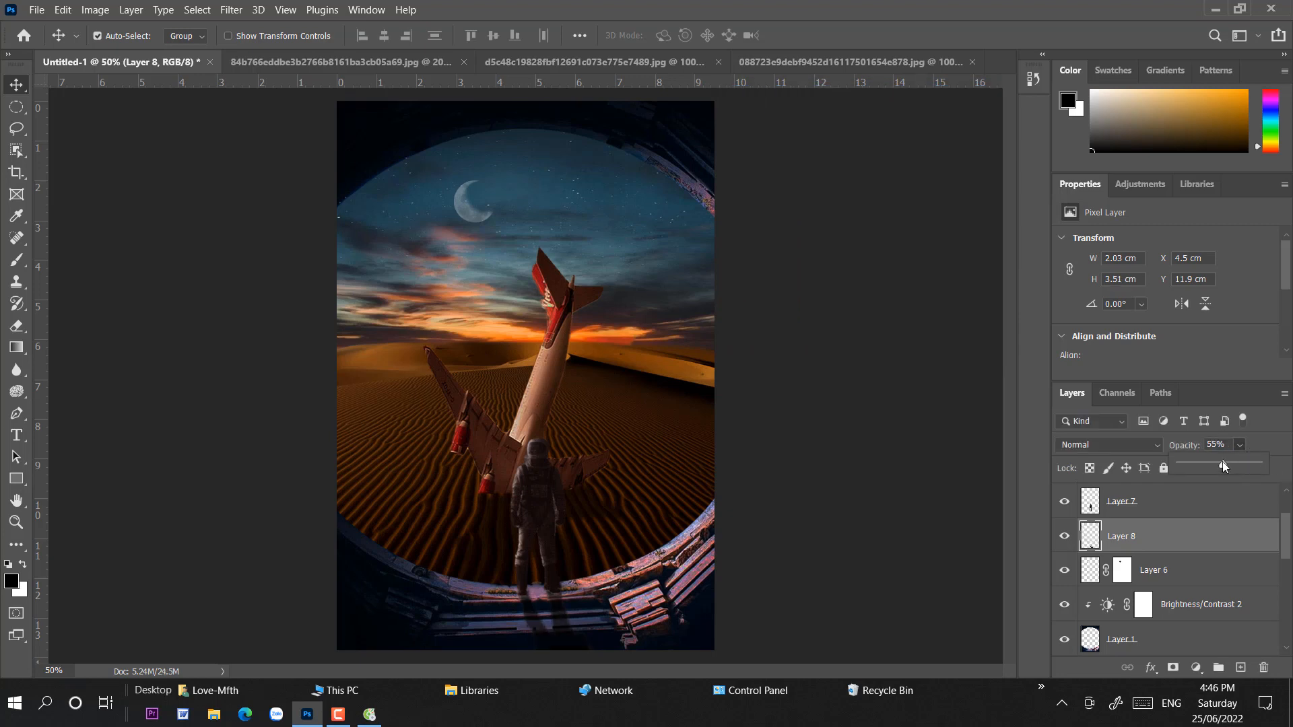
pyautogui.click(338, 714)
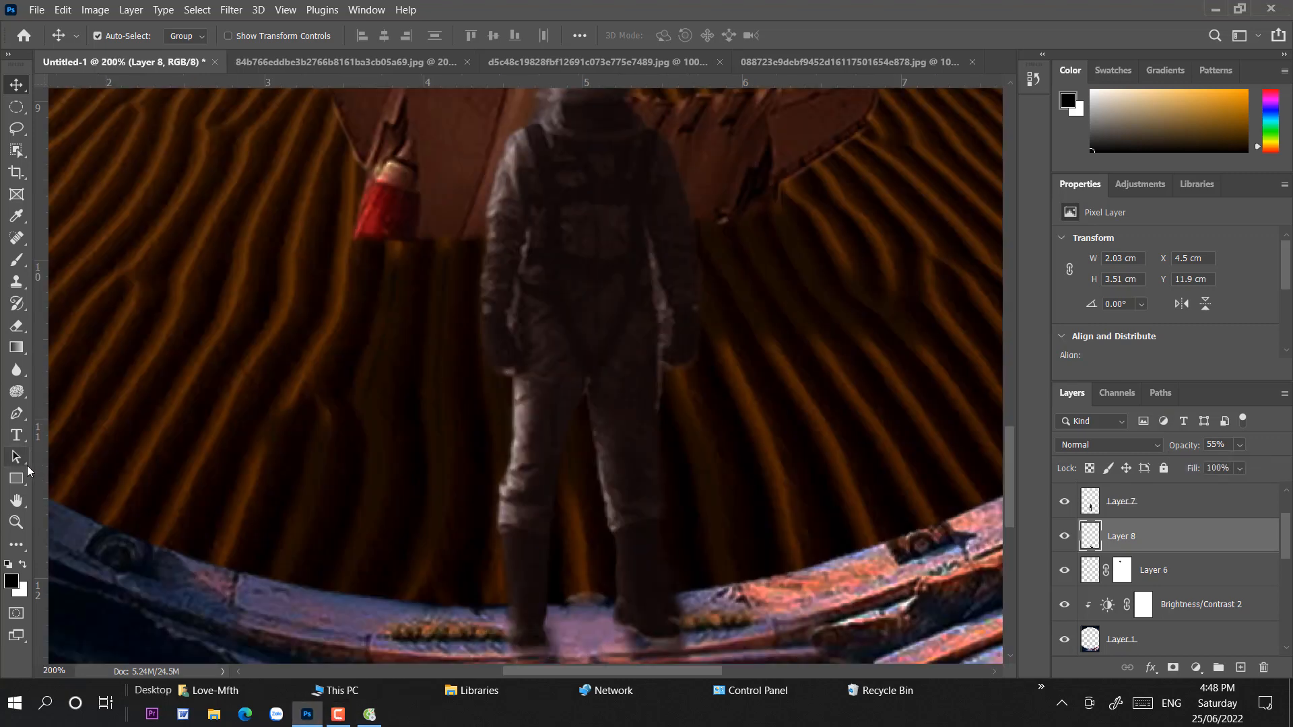
# Add a layer mask to the astronaut layer and switch to the Pen tool in Path mode
pyautogui.click(17, 413)
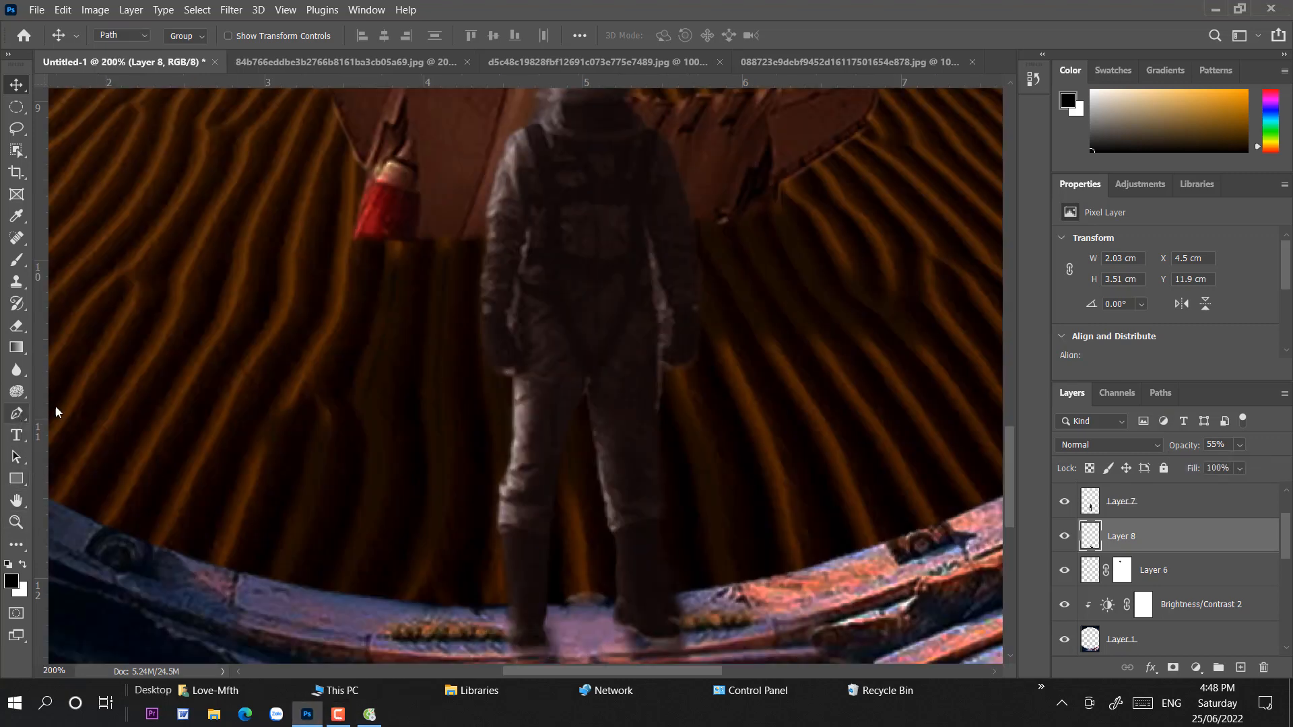
pyautogui.click(1149, 507)
pyautogui.scroll(2, 1199, 553)
pyautogui.click(1172, 667)
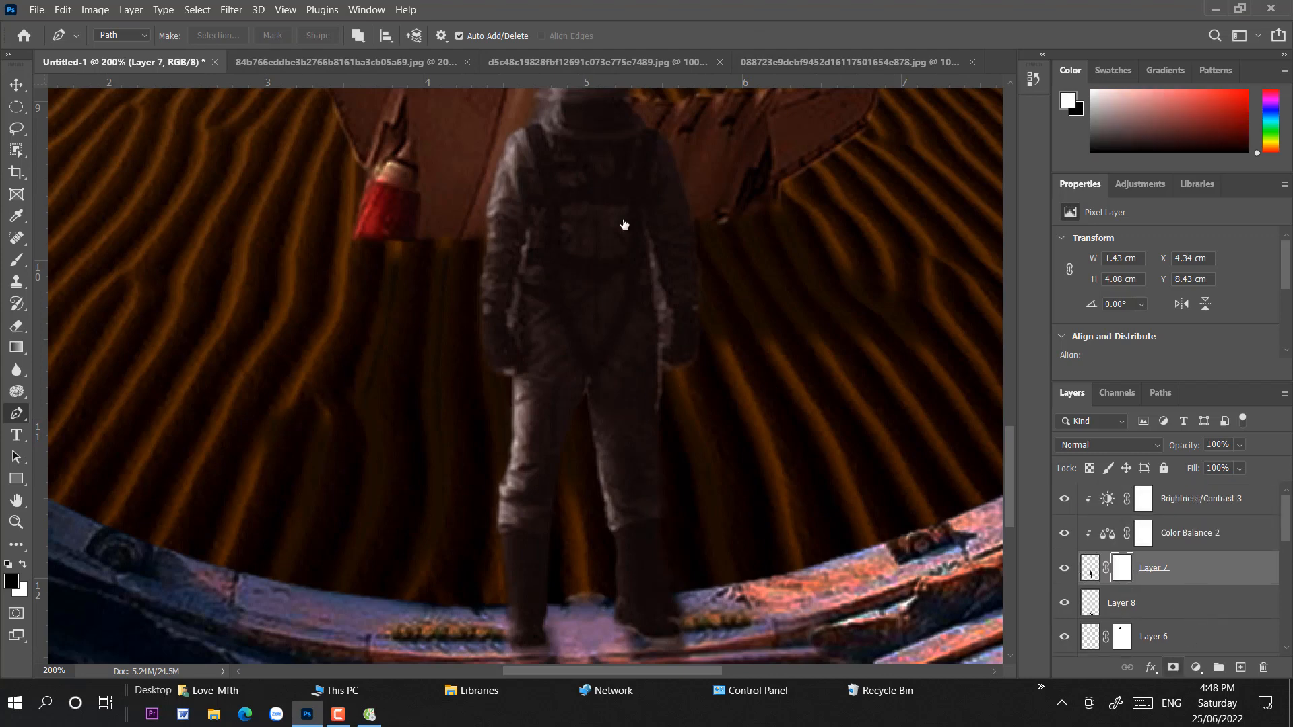
# Trace the narrow gap between the astronaut's body and right-hand arm with a closed pen path and convert it to a selection
pyautogui.click(657, 409)
pyautogui.moveTo(655, 294); pyautogui.dragTo(664, 344)
pyautogui.click(664, 352)
pyautogui.click(669, 373)
pyautogui.click(670, 405)
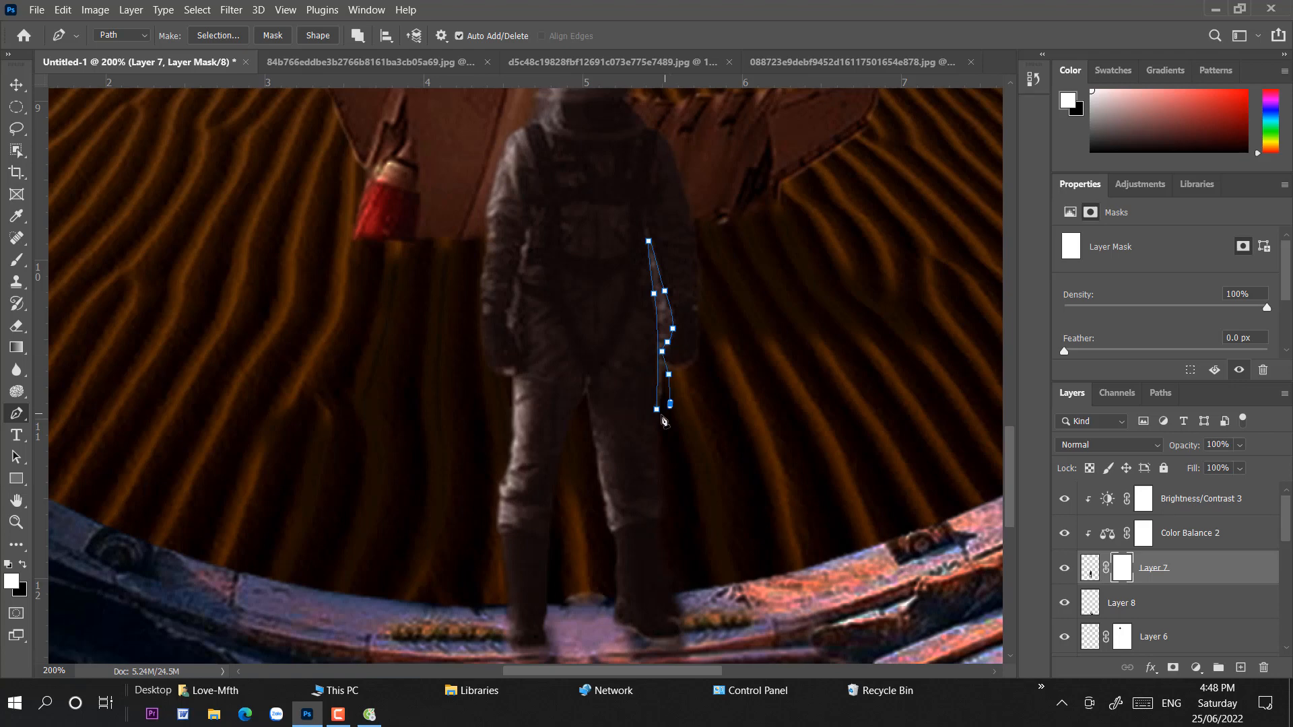
pyautogui.click(660, 414)
pyautogui.hotkey('ctrl', 'Return')
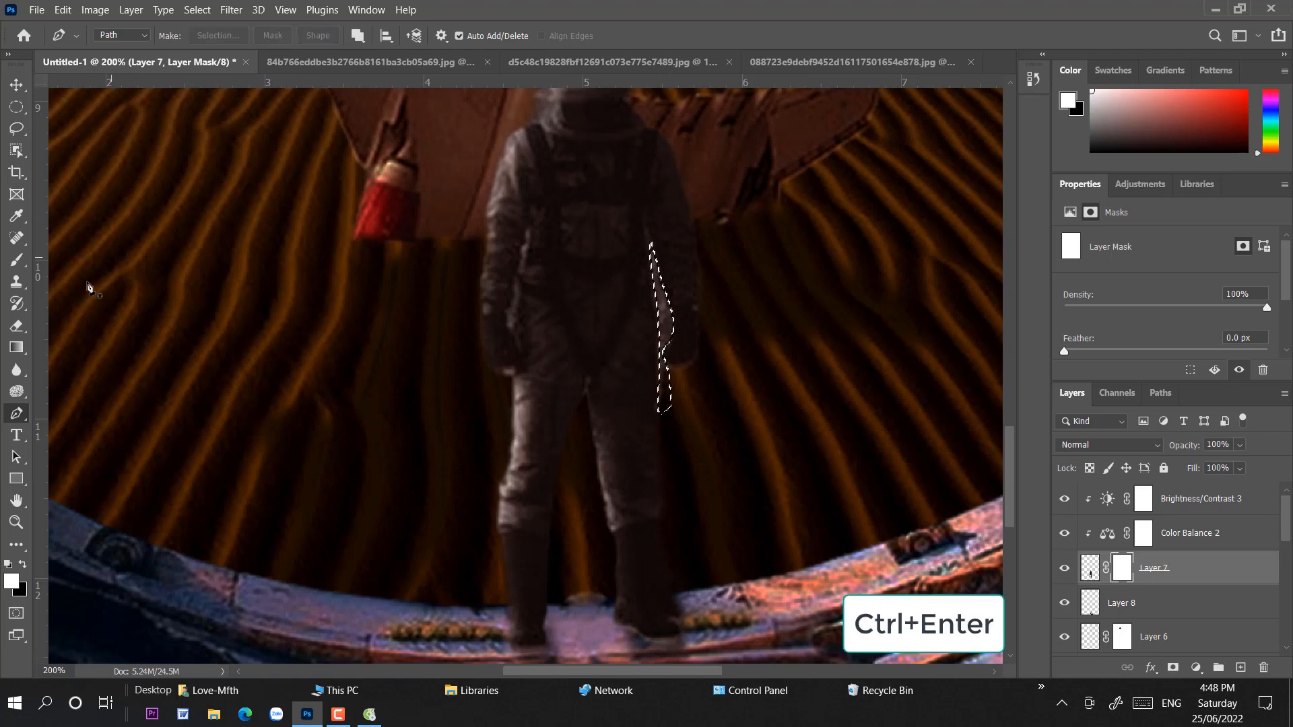
# Hide the selected gap on the astronaut's layer mask with a black brush at 100% opacity and deselect
pyautogui.click(17, 259)
pyautogui.press('x')
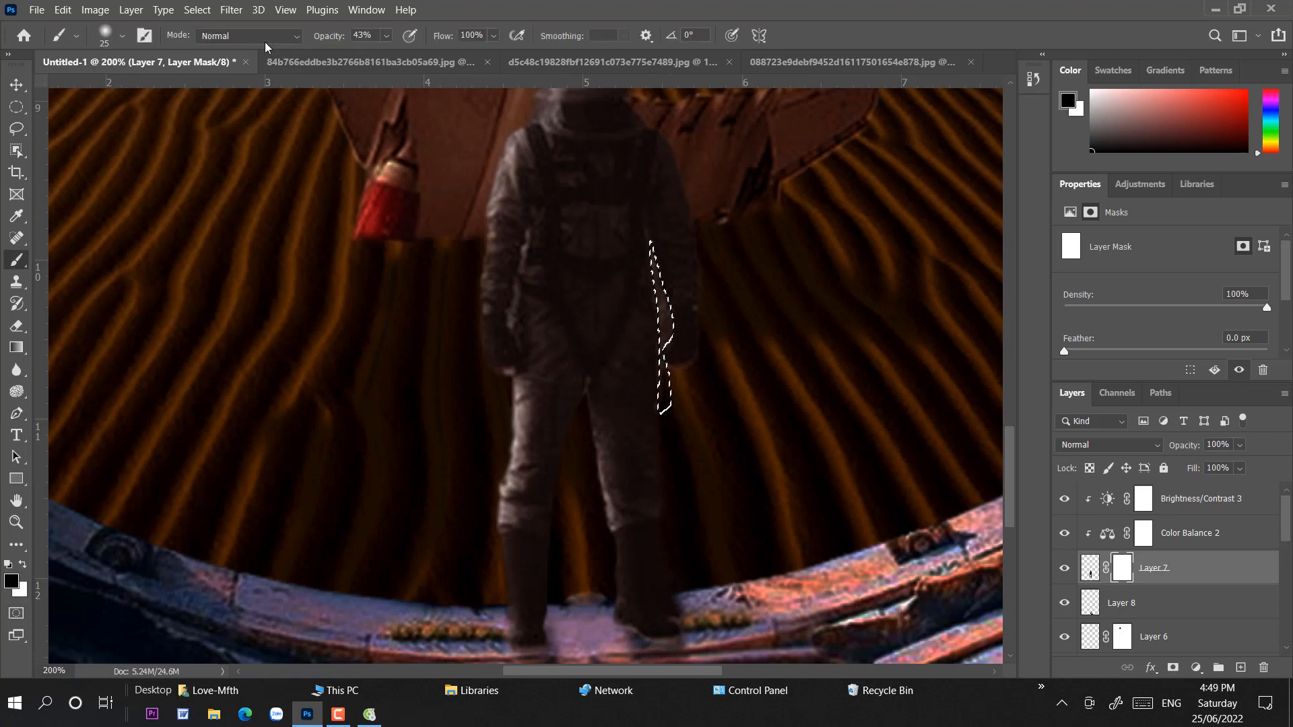
pyautogui.press('0')
pyautogui.hotkey('ctrl', 'd')
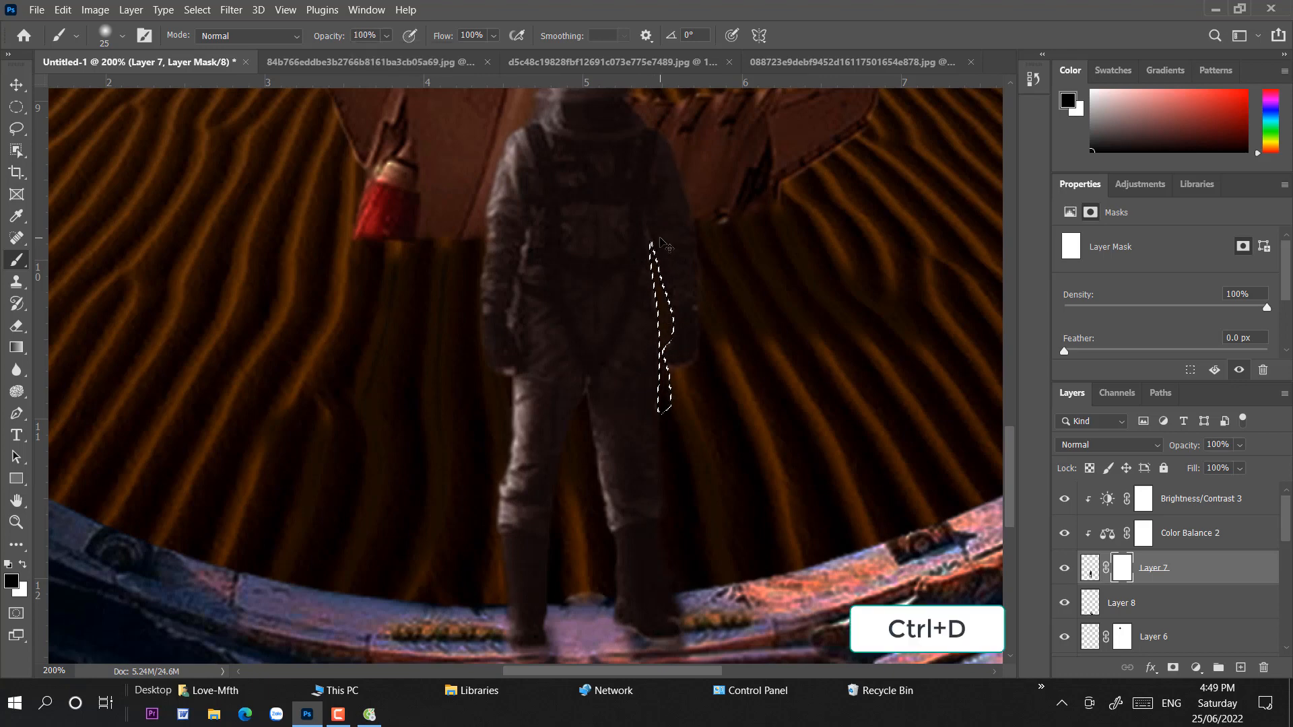
pyautogui.hotkey('ctrl', 'd')
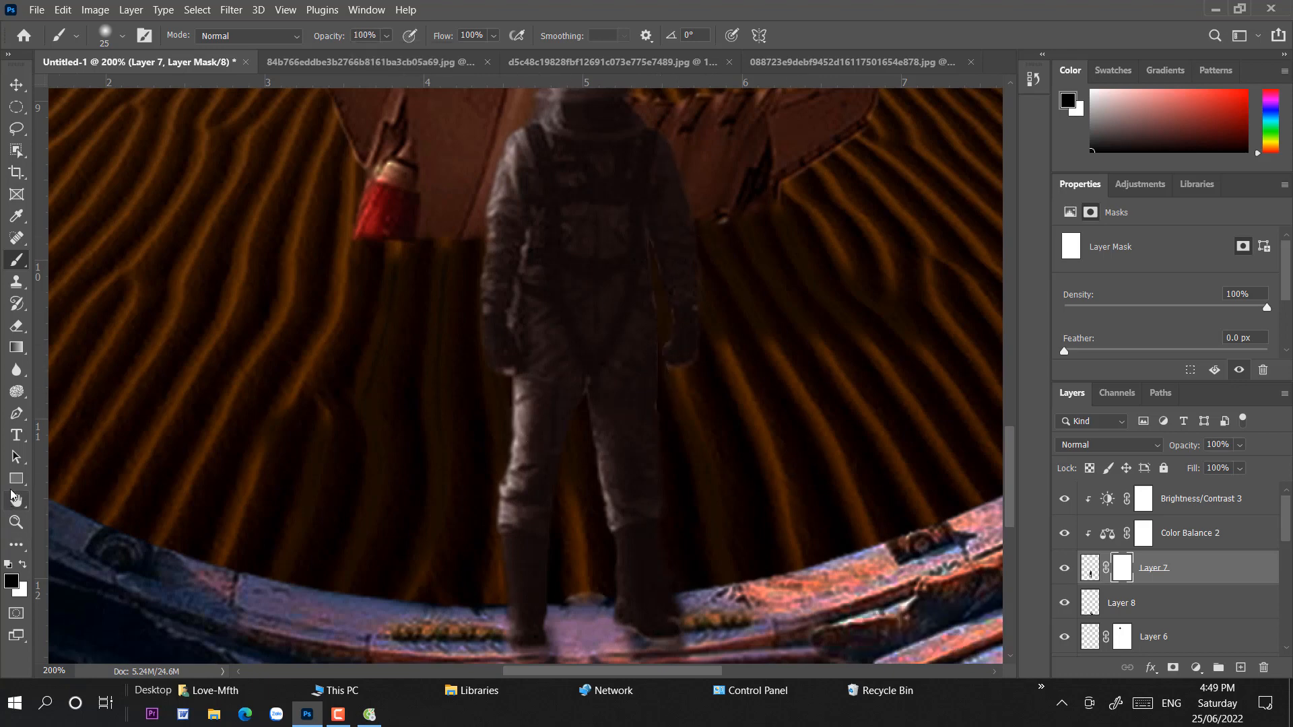
# Trace the gap between the astronaut's body and left-hand arm with a closed pen path and turn it into a selection
pyautogui.click(17, 414)
pyautogui.moveTo(526, 241); pyautogui.dragTo(527, 252)
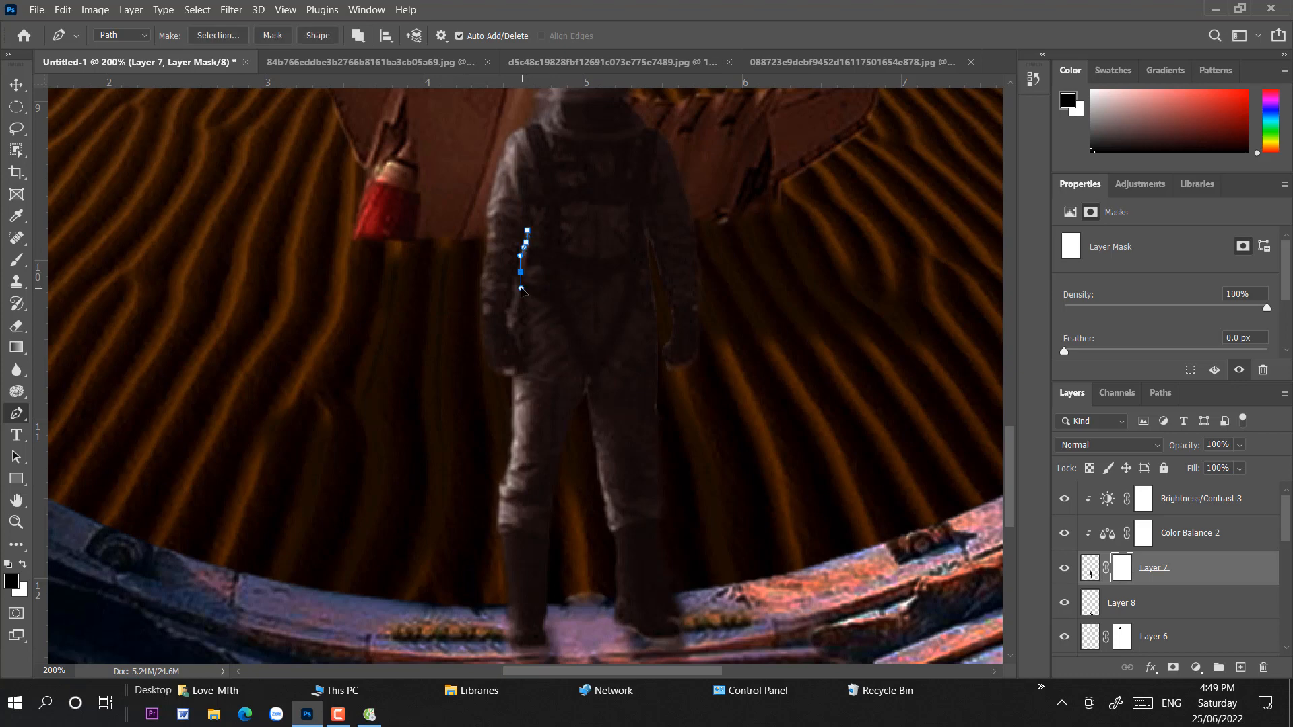
pyautogui.moveTo(515, 282); pyautogui.dragTo(501, 329)
pyautogui.click(510, 333)
pyautogui.hotkey('ctrl', 'z')
pyautogui.hotkey('ctrl', 'z')
pyautogui.moveTo(507, 323); pyautogui.dragTo(506, 343)
pyautogui.click(514, 342)
pyautogui.moveTo(527, 255); pyautogui.dragTo(526, 233)
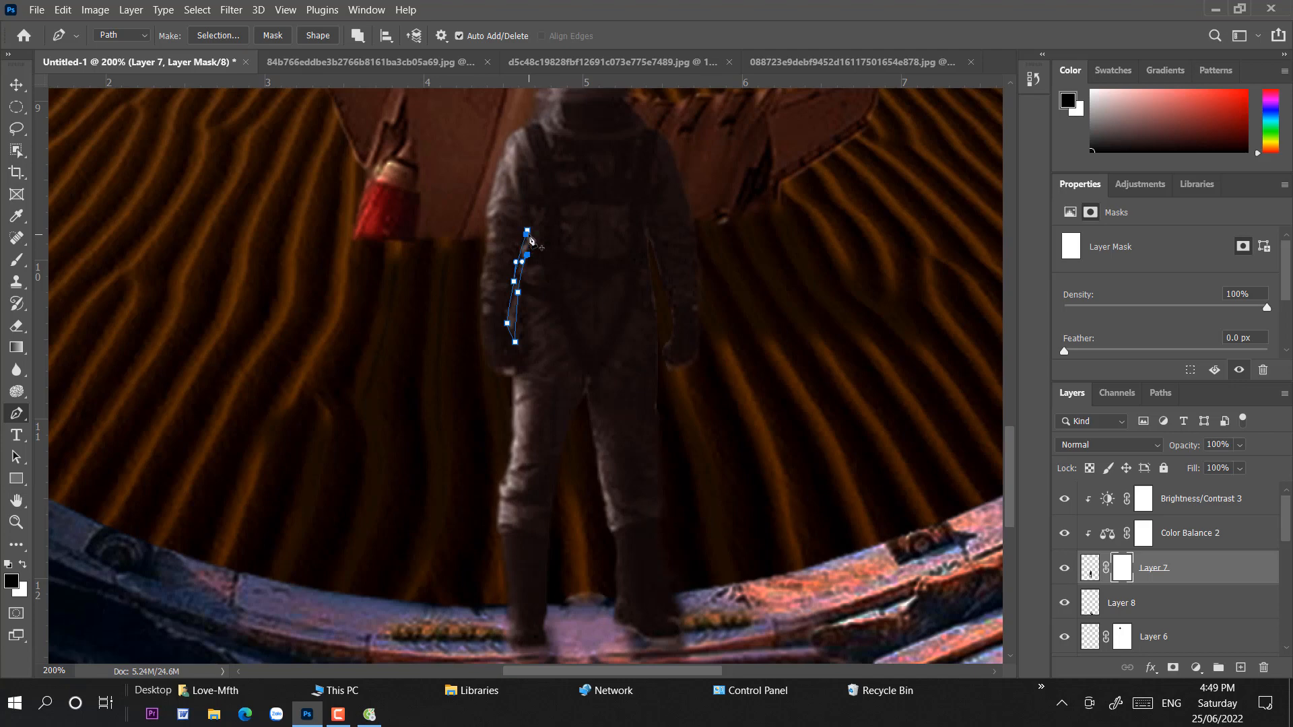
pyautogui.click(527, 231)
pyautogui.hotkey('ctrl', 'Return')
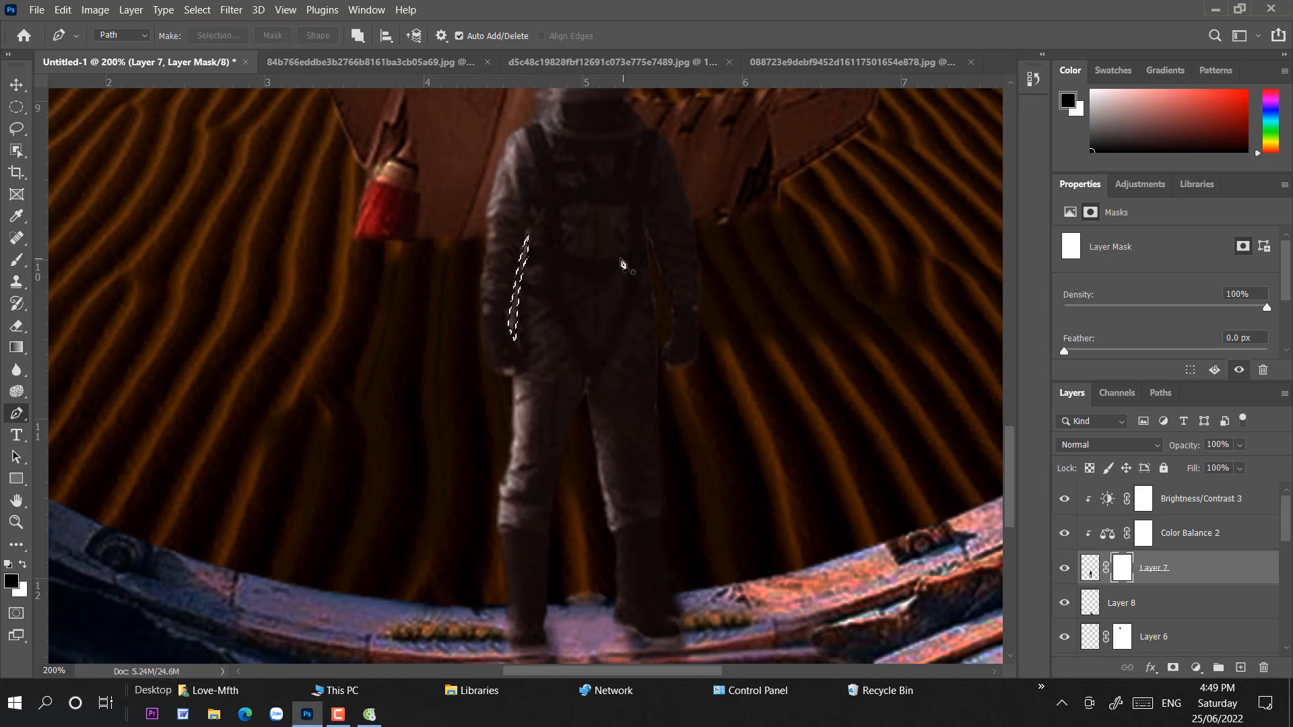
# Brush black on the layer mask inside the left-hand arm gap to hide it, and remove the selection
pyautogui.press('b')
pyautogui.hotkey('ctrl', 'd')
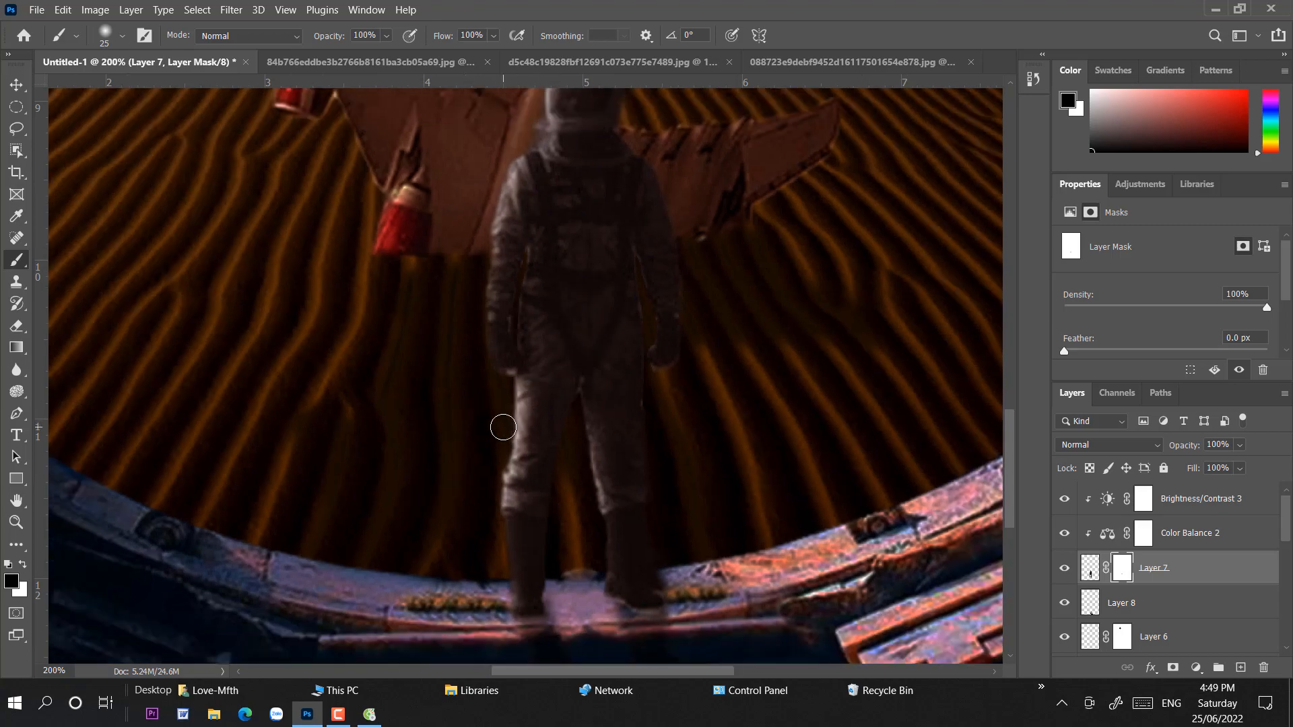
pyautogui.hotkey('ctrl', '-')
pyautogui.hotkey('ctrl', '-')
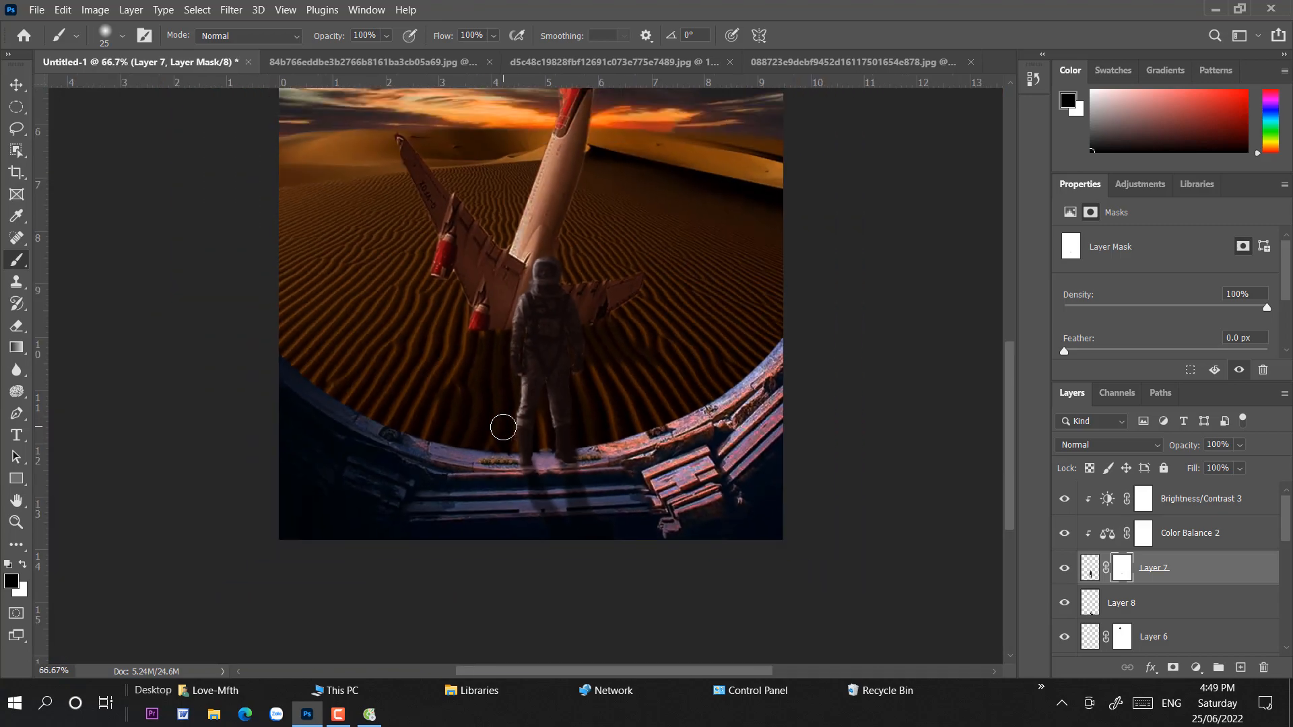
# Reduce the soft round brush's size to 15 px for the astronaut's layer mask
pyautogui.hotkey('ctrl', '+')
pyautogui.hotkey('ctrl', '+')
pyautogui.hotkey('ctrl', '+')
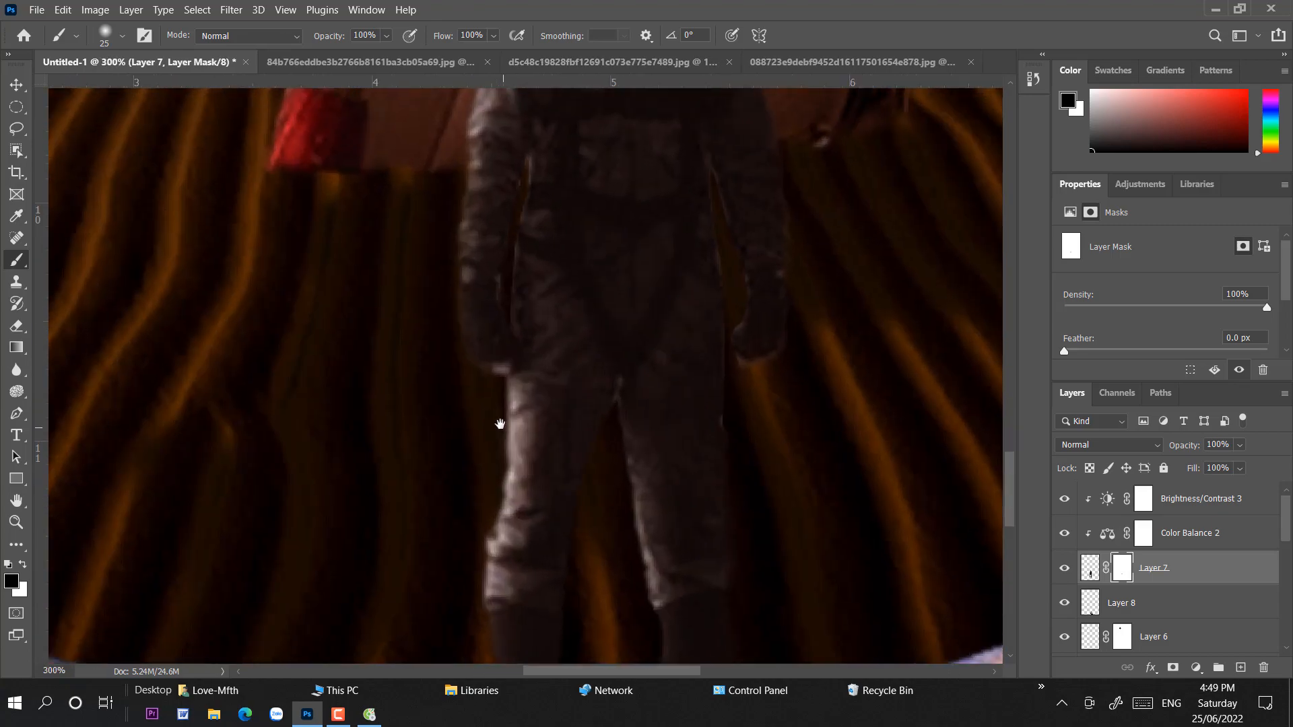
pyautogui.moveTo(542, 272); pyautogui.dragTo(511, 550)
pyautogui.rightClick(523, 227)
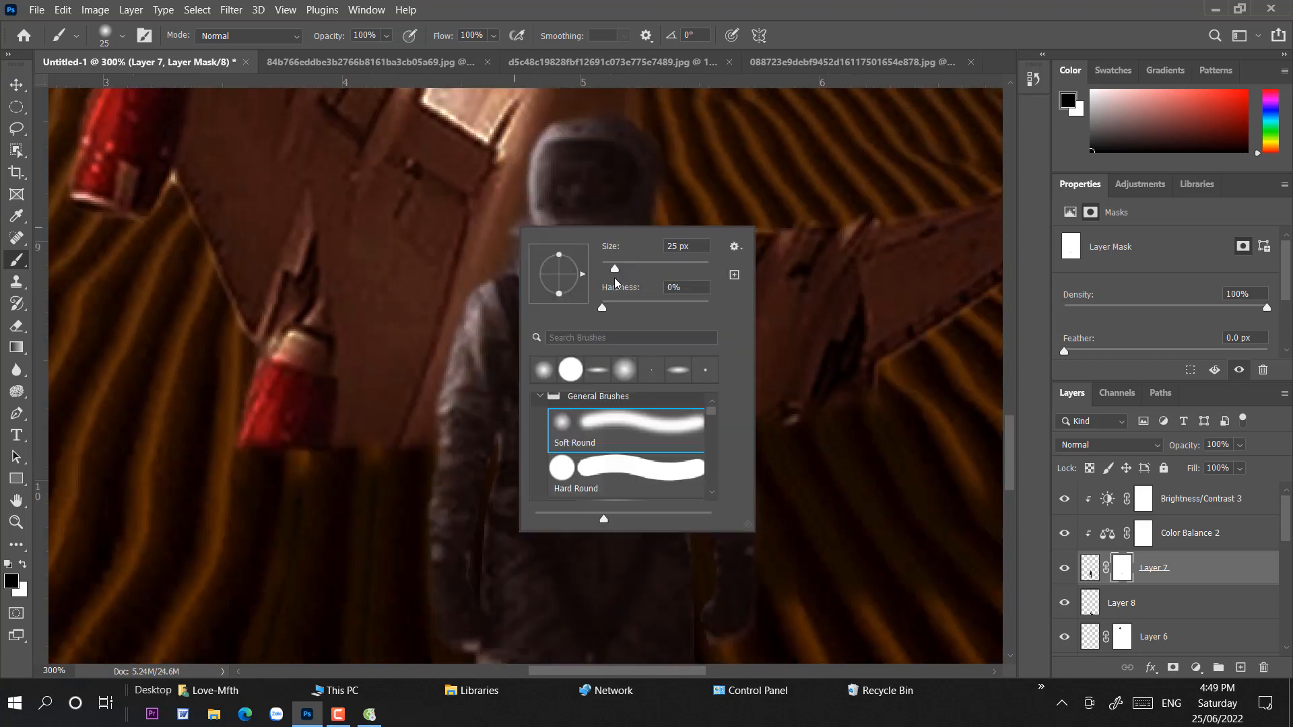
pyautogui.moveTo(612, 268); pyautogui.dragTo(608, 268)
pyautogui.press('Return')
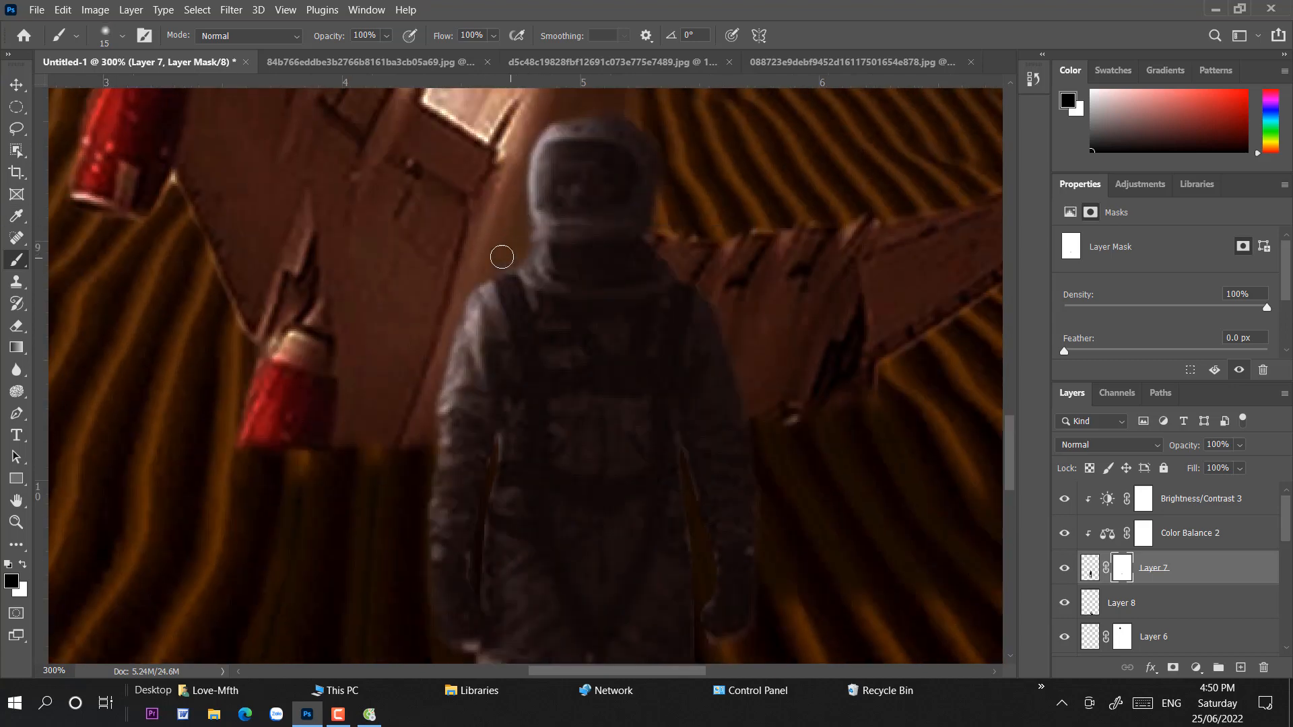
pyautogui.hotkey('ctrl', '-')
pyautogui.hotkey('ctrl', '-')
pyautogui.hotkey('ctrl', '-')
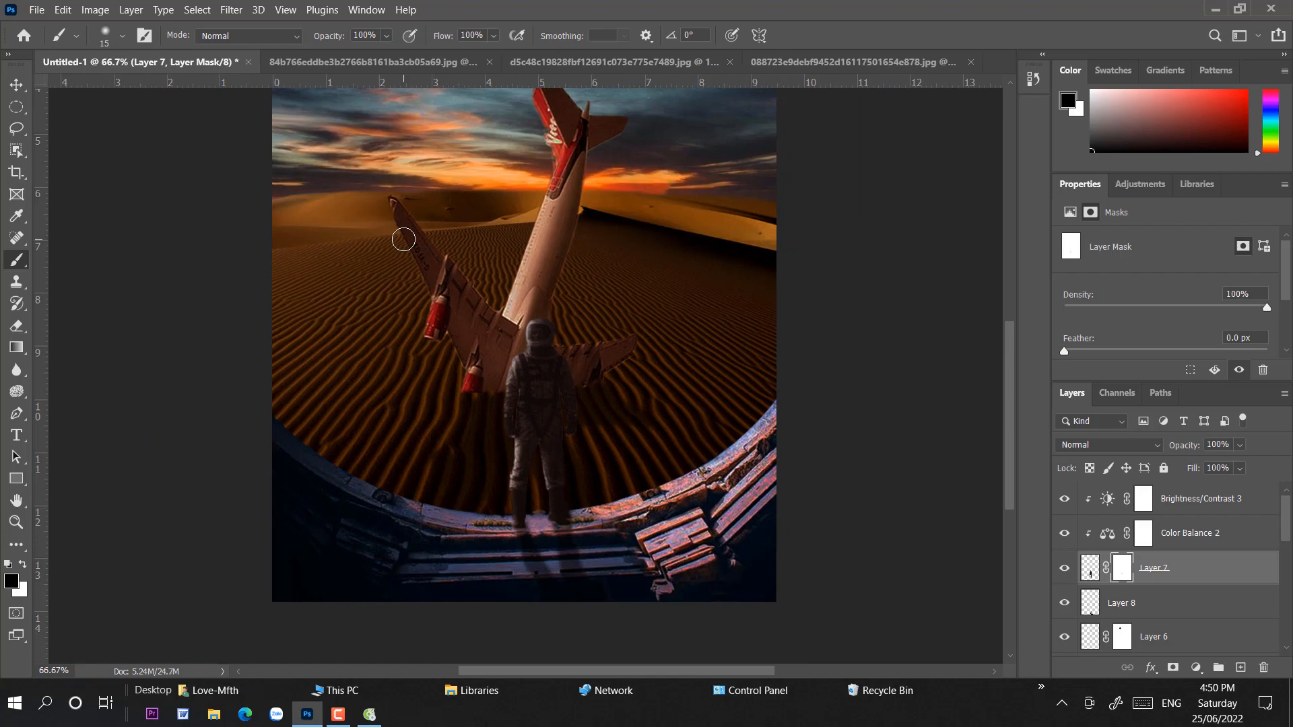
pyautogui.hotkey('ctrl', '-')
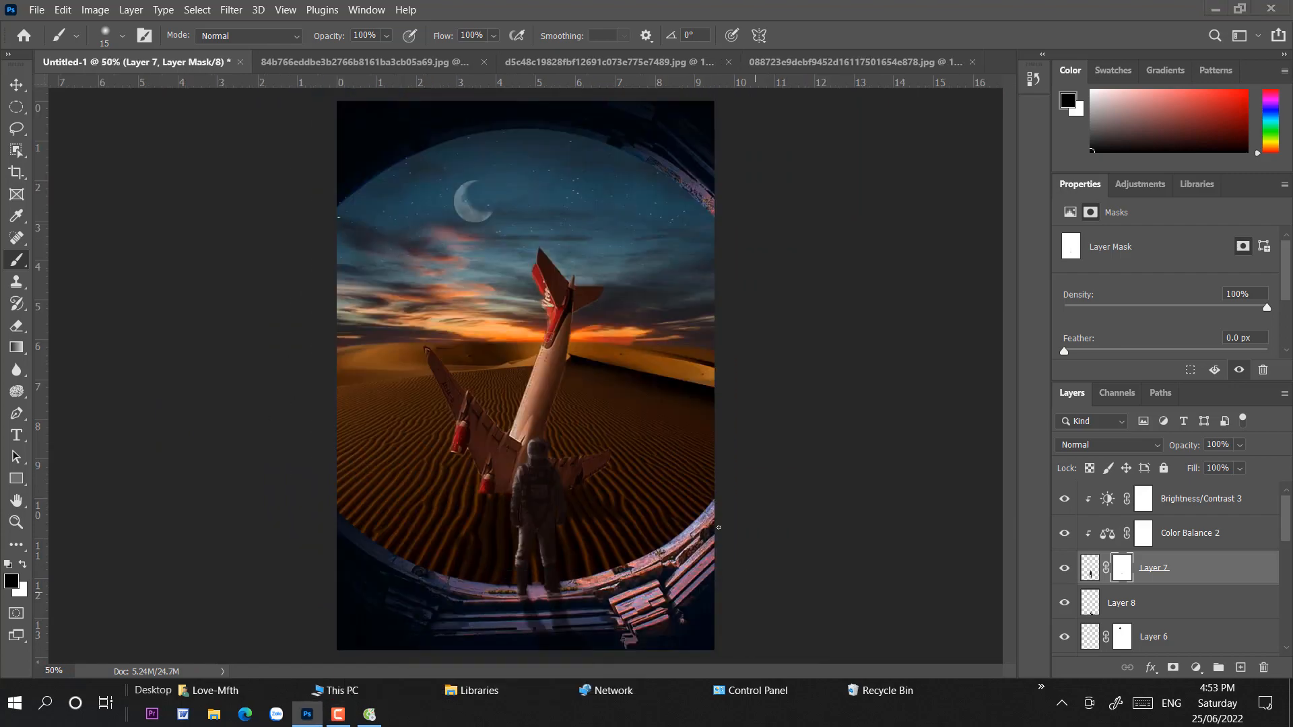
# Select the crashed airplane's layer and set up the Spot Healing Brush with a size of 10 px
pyautogui.hotkey('ctrl', '+')
pyautogui.hotkey('ctrl', '+')
pyautogui.hotkey('ctrl', '+')
pyautogui.hotkey('ctrl', '+')
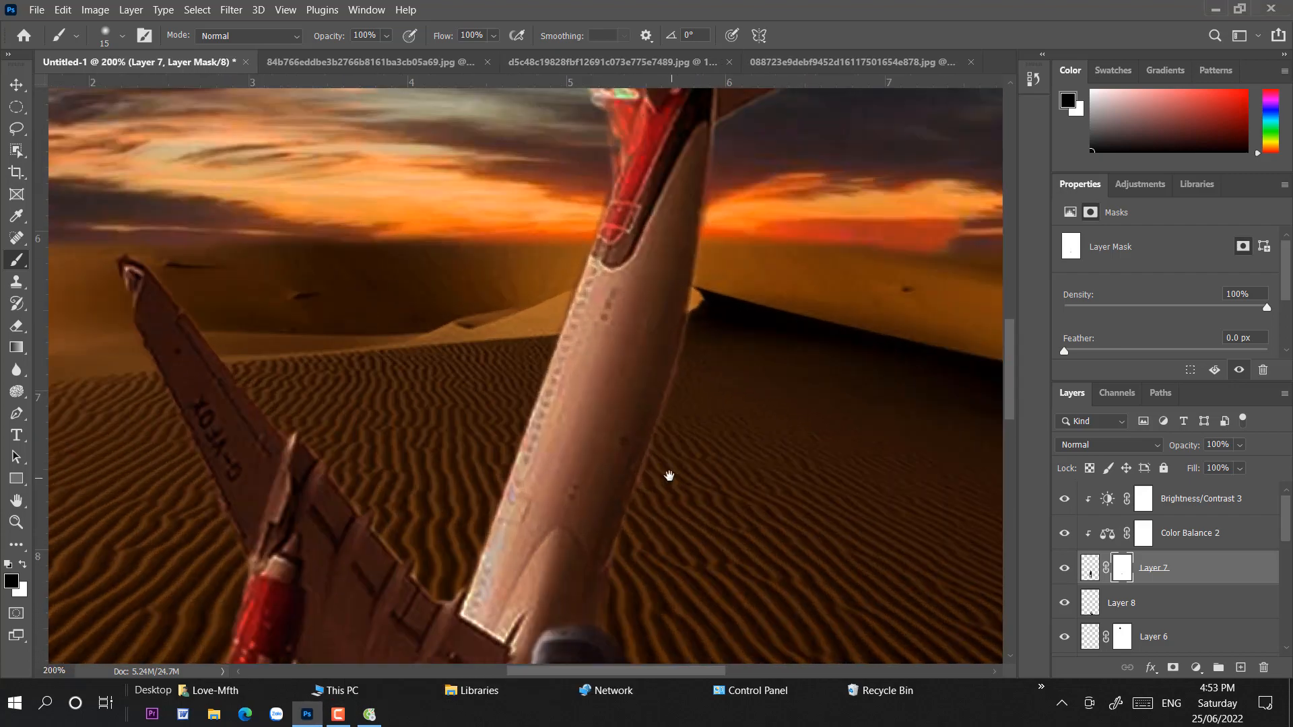
pyautogui.moveTo(670, 468); pyautogui.dragTo(549, 595)
pyautogui.press('v')
pyautogui.click(536, 380)
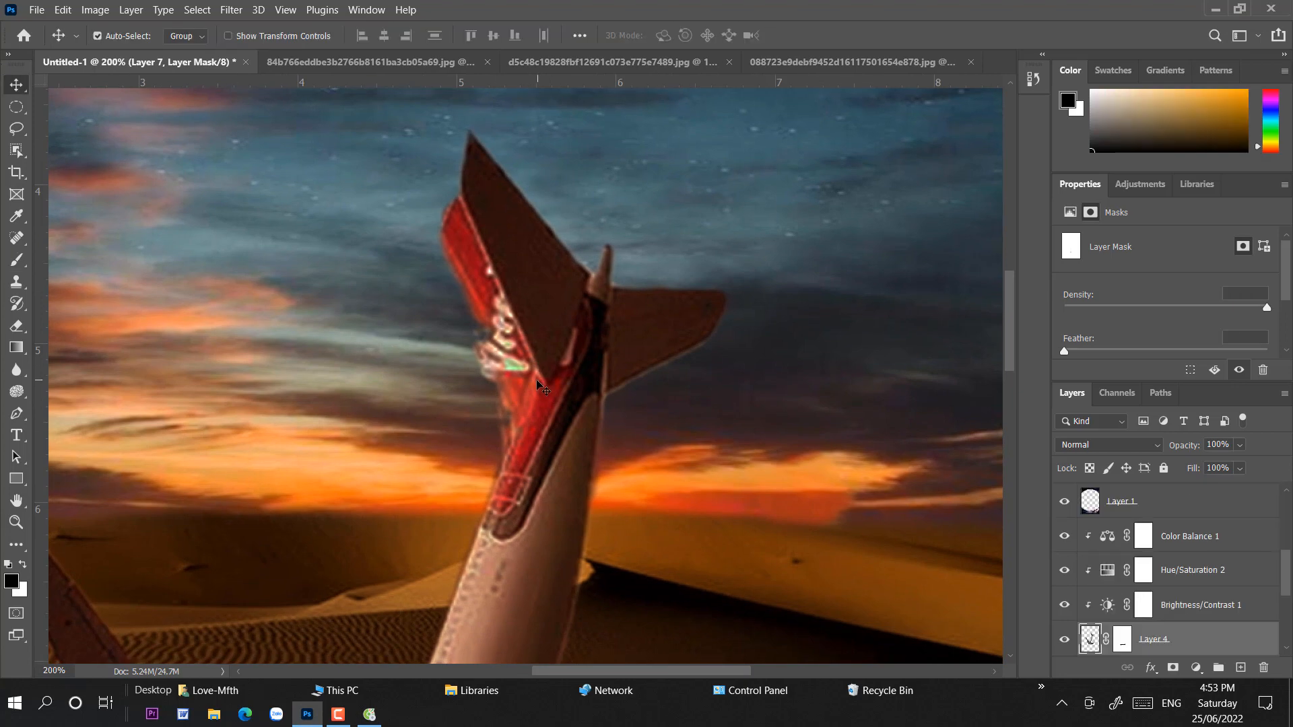
pyautogui.press('j')
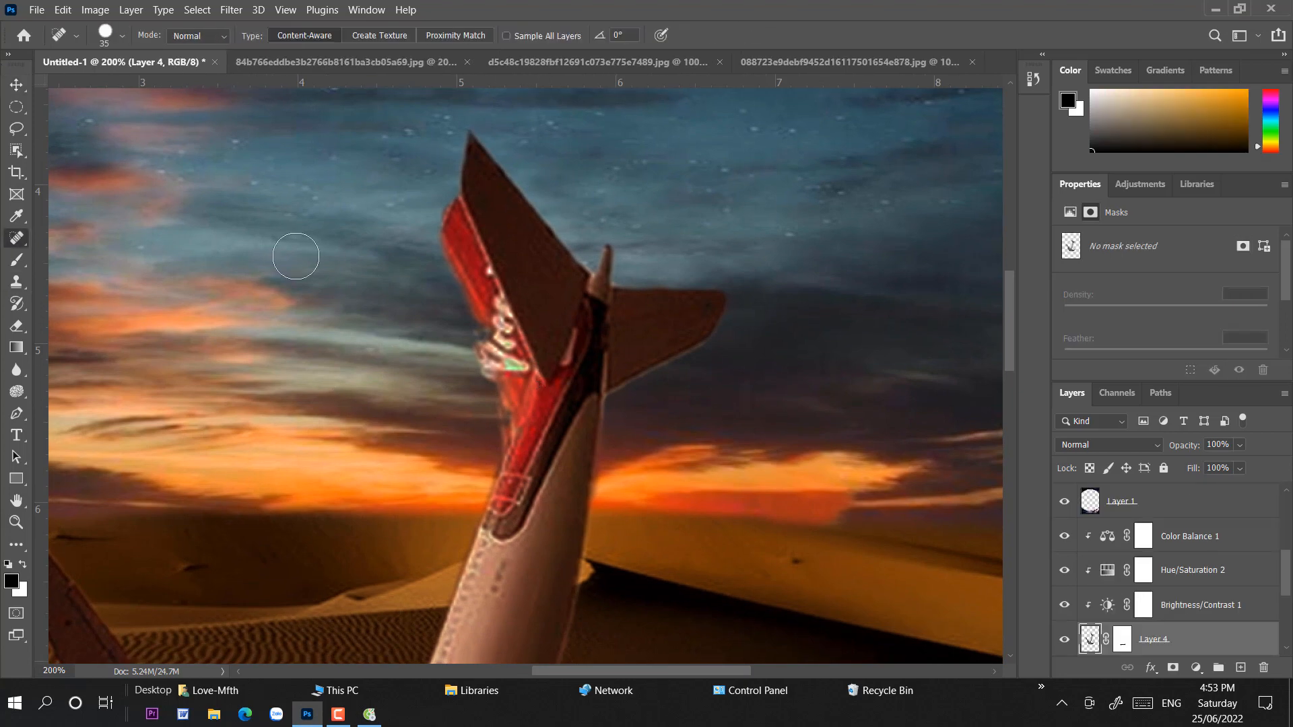
pyautogui.rightClick(525, 360)
pyautogui.click(553, 393)
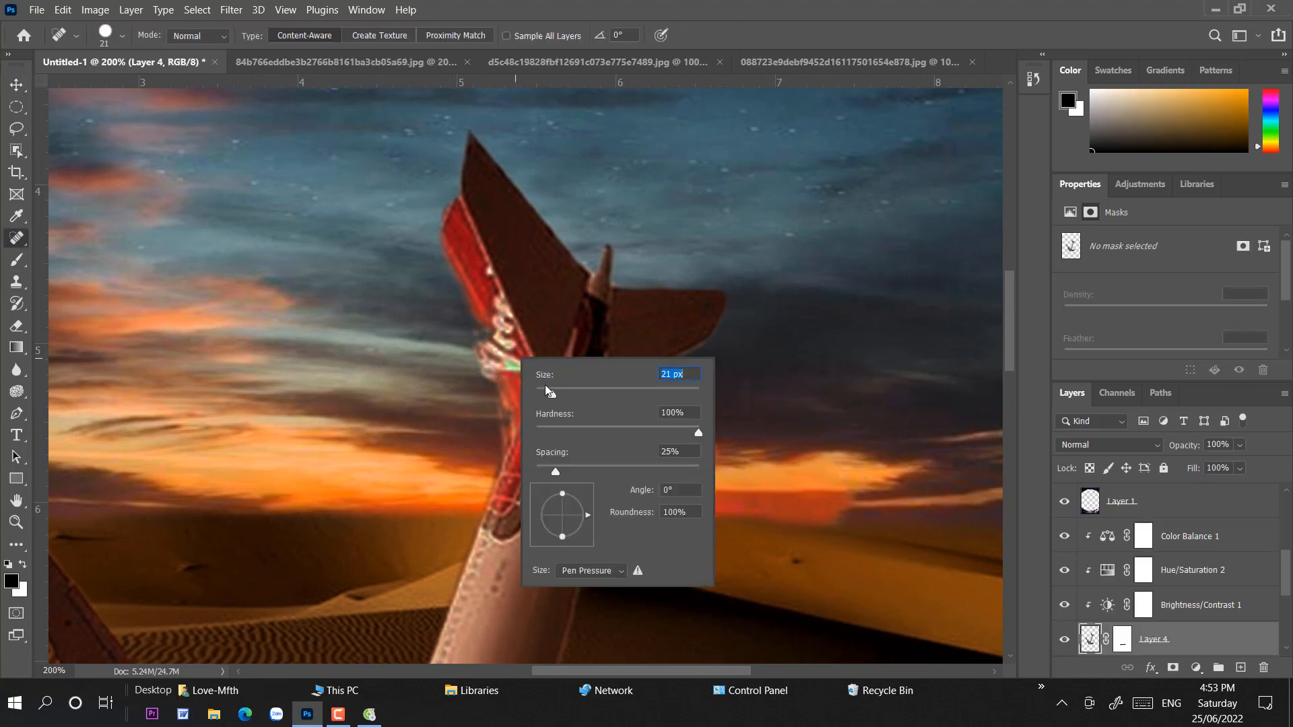
pyautogui.write('10')
pyautogui.press('Return')
# Heal away the white lettering and marks on the red part of the crashed airplane's tail
pyautogui.moveTo(483, 314); pyautogui.dragTo(487, 327)
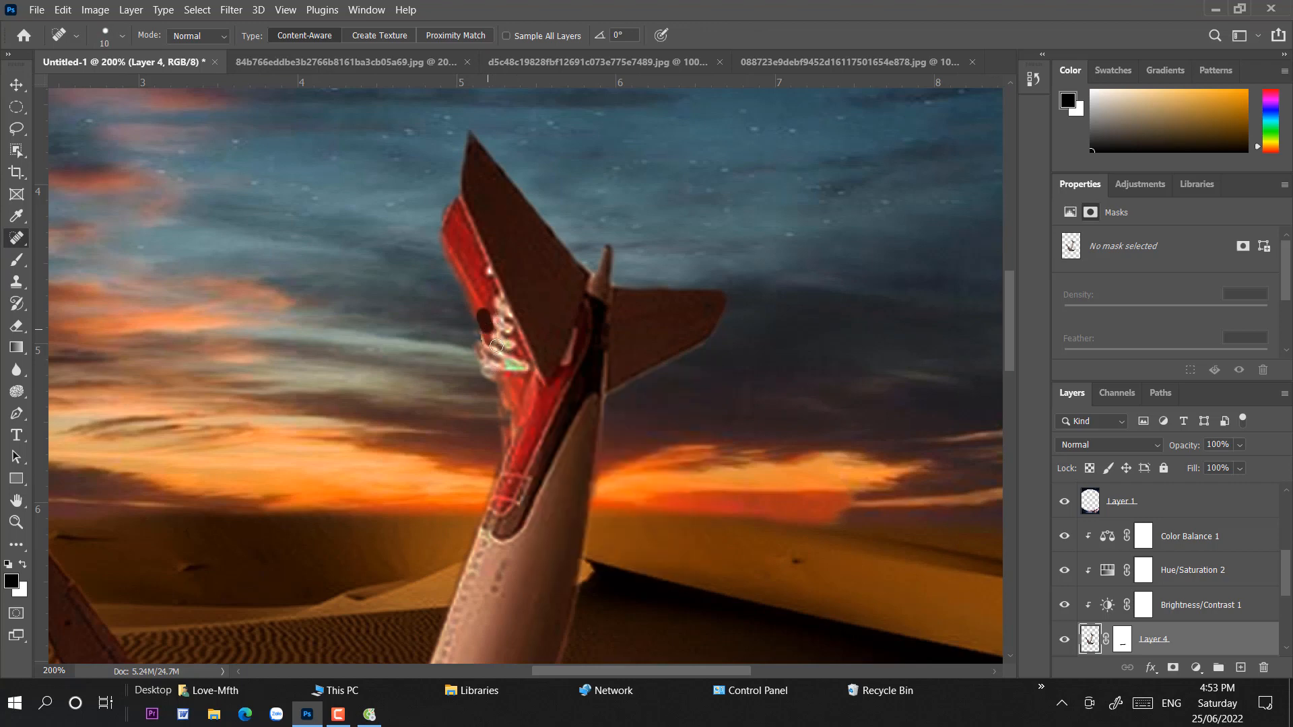
pyautogui.moveTo(512, 392)
pyautogui.mouseDown()
pyautogui.moveTo(524, 374)
pyautogui.moveTo(499, 354)
pyautogui.moveTo(512, 357)
pyautogui.moveTo(497, 303)
pyautogui.moveTo(499, 350)
pyautogui.moveTo(489, 312)
pyautogui.mouseUp()
pyautogui.moveTo(483, 264)
pyautogui.mouseDown()
pyautogui.moveTo(508, 337)
pyautogui.moveTo(500, 314)
pyautogui.moveTo(511, 323)
pyautogui.moveTo(511, 333)
pyautogui.moveTo(499, 295)
pyautogui.moveTo(487, 333)
pyautogui.moveTo(522, 432)
pyautogui.mouseUp()
pyautogui.click(506, 361)
pyautogui.moveTo(506, 377); pyautogui.dragTo(510, 450)
pyautogui.moveTo(465, 259); pyautogui.dragTo(500, 404)
pyautogui.hotkey('ctrl', '-')
pyautogui.hotkey('ctrl', '-')
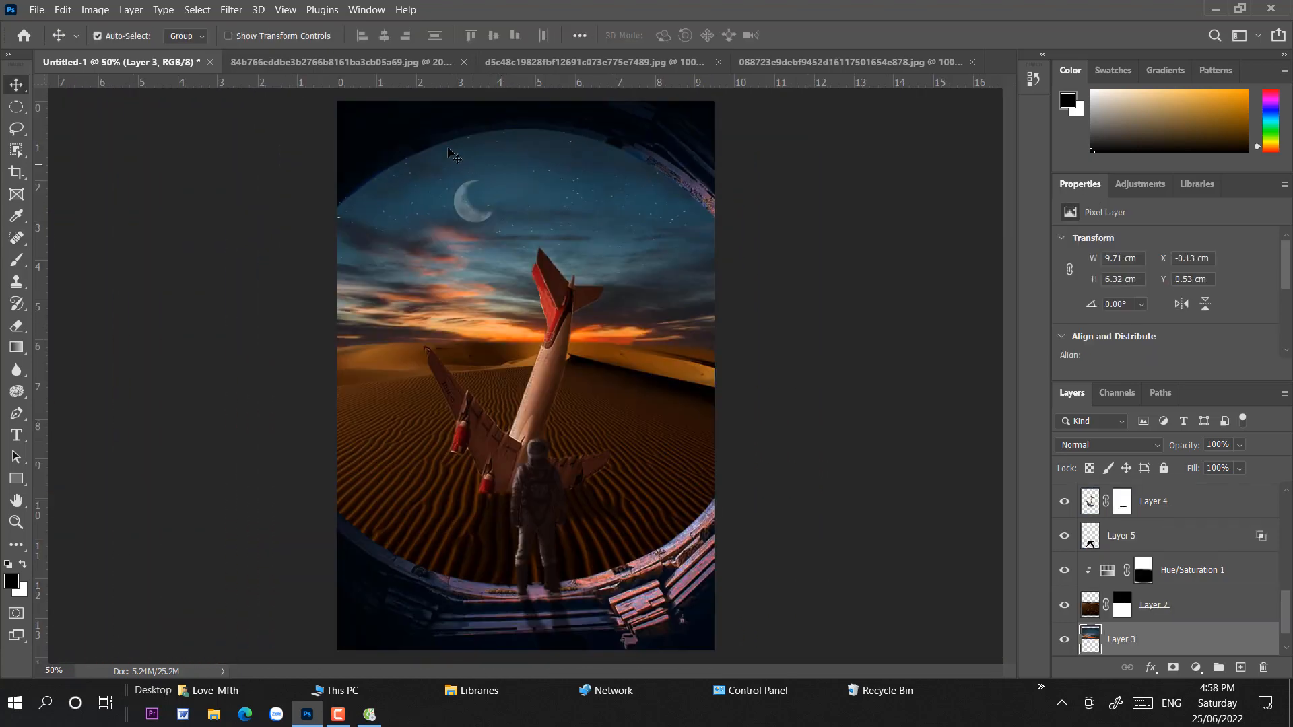
# Bring the small flying airplane from the 84b766eddbe3b2766b8161ba3cb05a69.jpg document into the composite's upper sky, about 1.57 cm wide
pyautogui.click(390, 62)
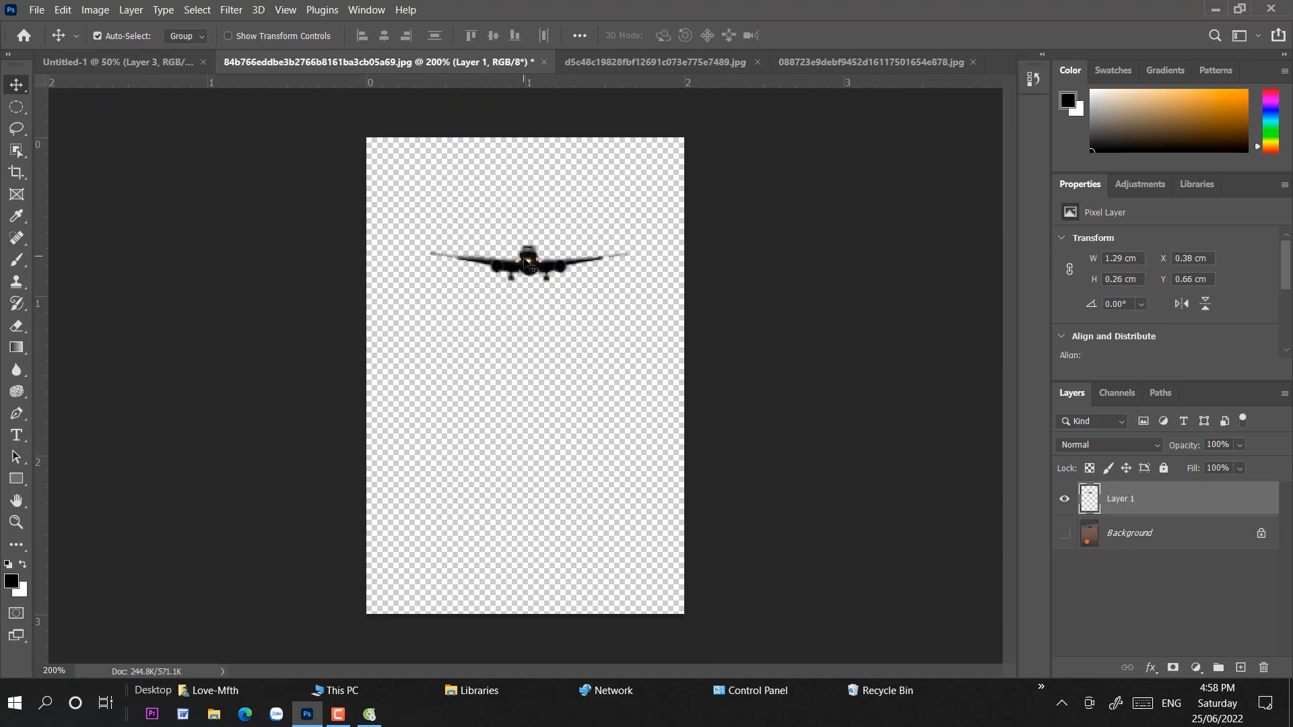
pyautogui.moveTo(532, 266); pyautogui.dragTo(449, 171)
pyautogui.moveTo(559, 201); pyautogui.dragTo(527, 174)
pyautogui.hotkey('ctrl', 't')
pyautogui.press('Return')
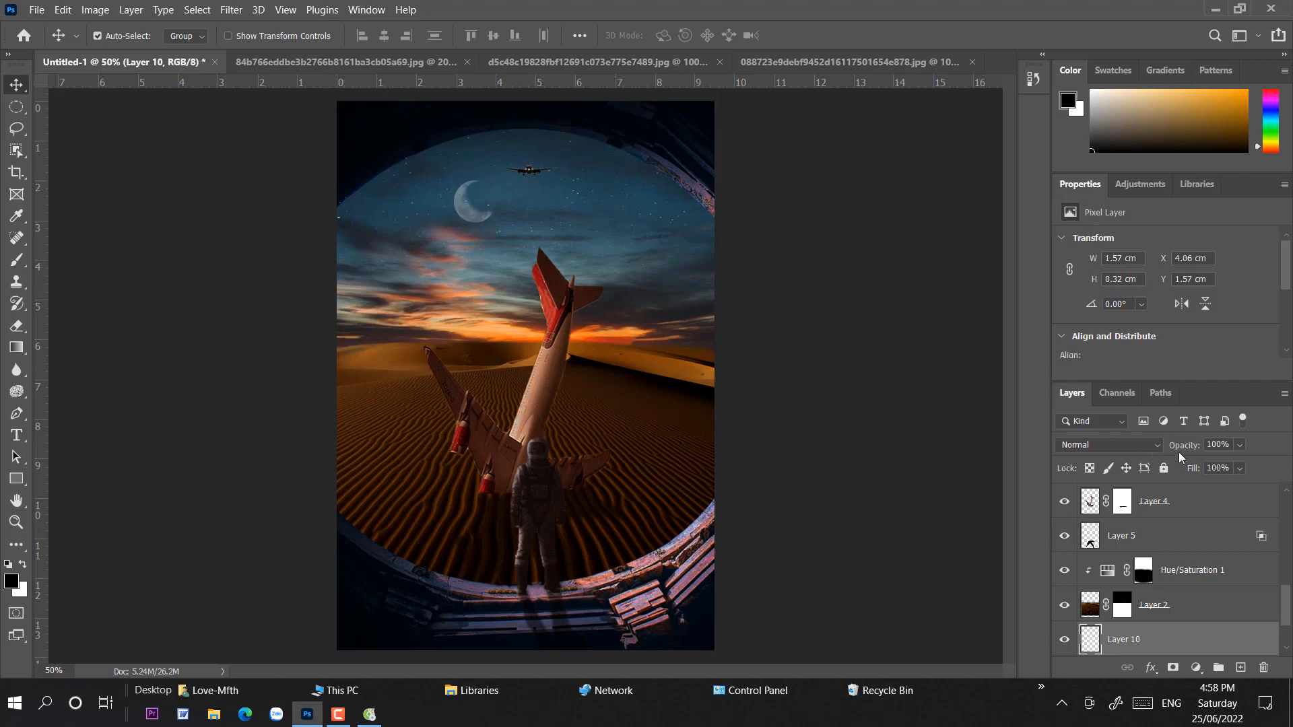
# Shift the crescent moon to the left in the sky and lower its layer fill to make it fainter
pyautogui.moveTo(465, 214); pyautogui.dragTo(434, 211)
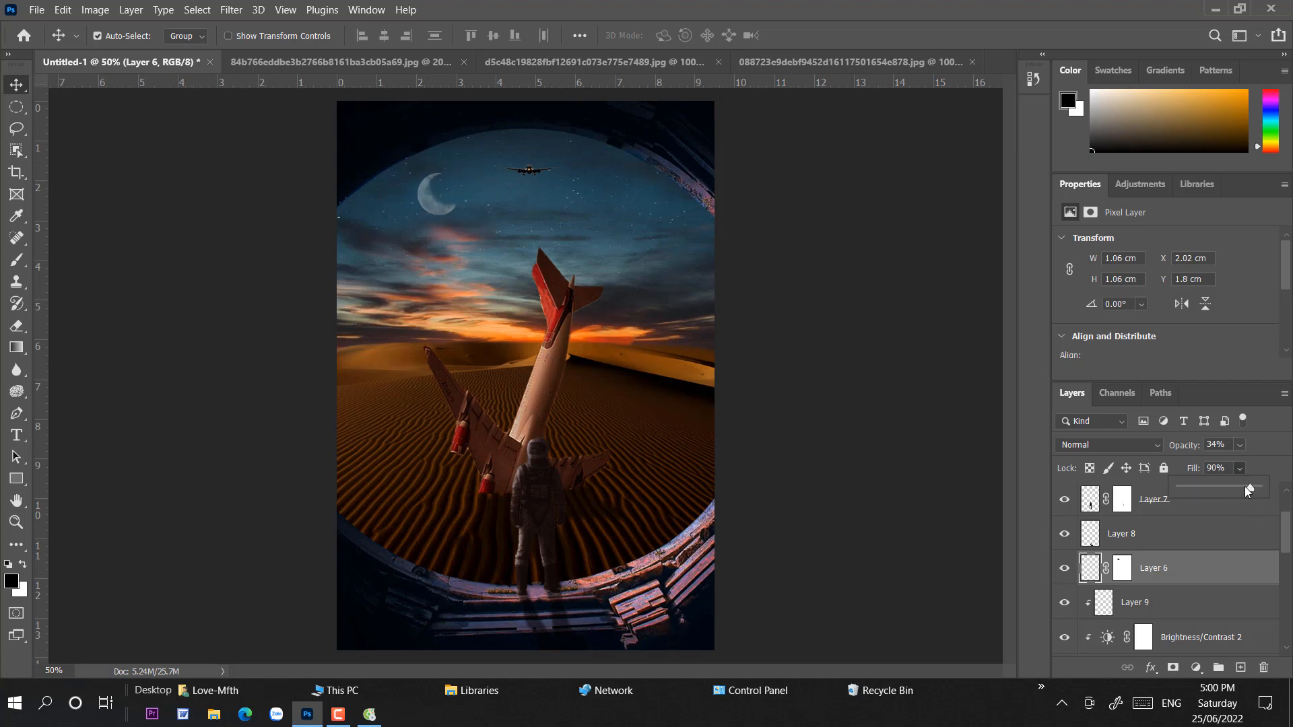
pyautogui.moveTo(1244, 486); pyautogui.dragTo(1238, 488)
# Add a Brightness/Contrast adjustment clipped to the sky layer, with brightness -72 and contrast 34
pyautogui.click(529, 177)
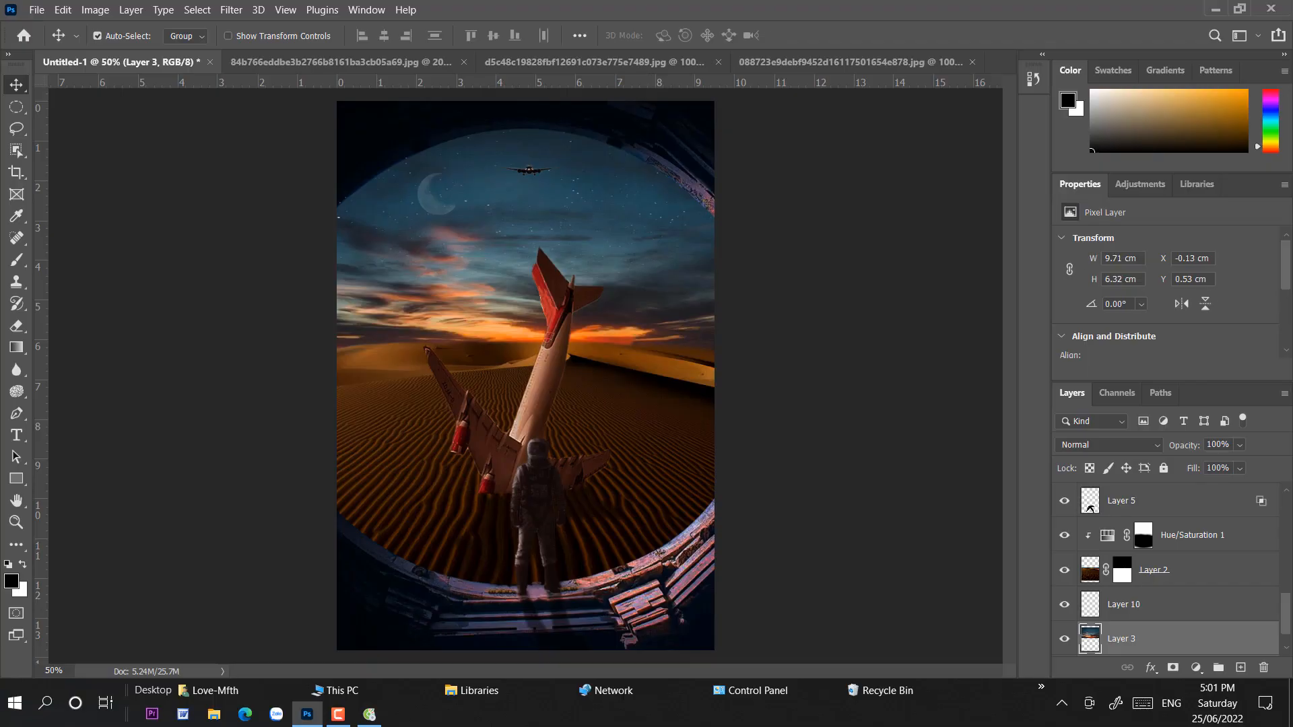
pyautogui.click(1193, 667)
pyautogui.click(1184, 422)
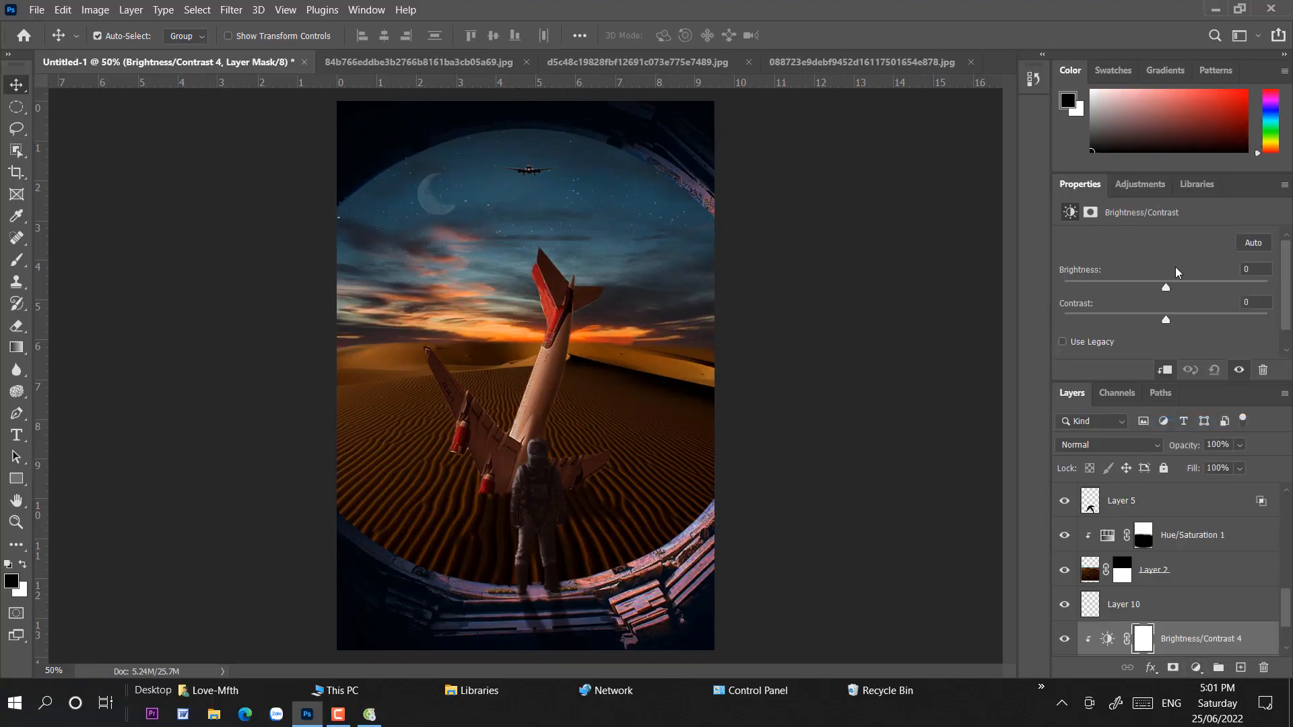
pyautogui.moveTo(1160, 288); pyautogui.dragTo(1195, 322)
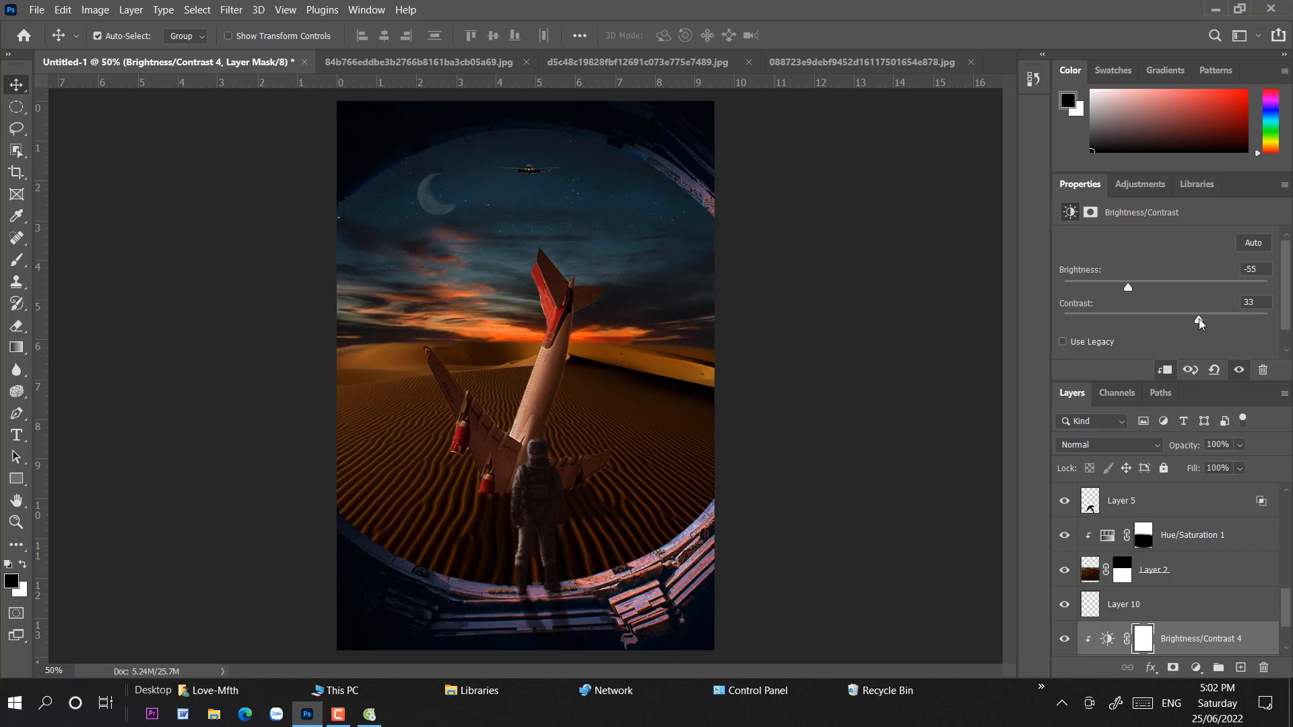
pyautogui.moveTo(1121, 289); pyautogui.dragTo(1114, 290)
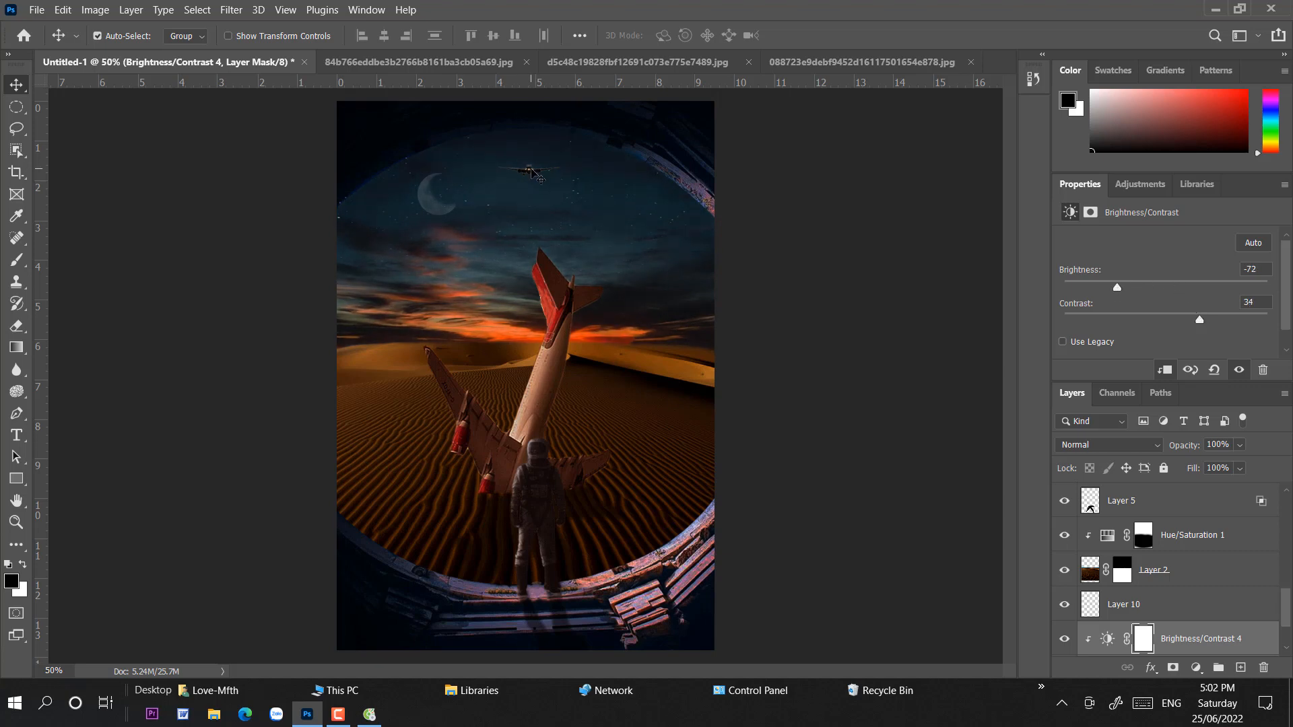
# Add a Brightness/Contrast adjustment clipped to the small flying airplane, with reduced brightness and contrast 100
pyautogui.click(531, 169)
pyautogui.click(1196, 667)
pyautogui.click(1227, 425)
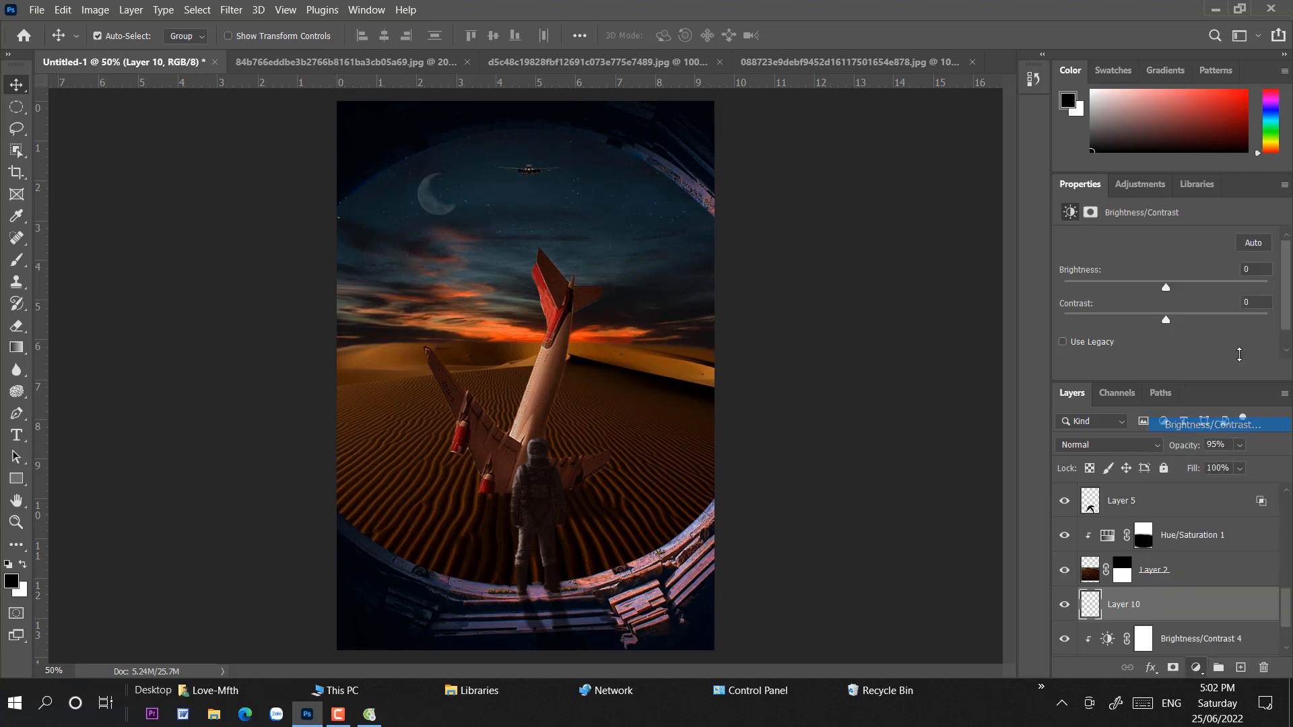
pyautogui.click(1165, 370)
pyautogui.moveTo(1166, 289)
pyautogui.mouseDown()
pyautogui.moveTo(1135, 299)
pyautogui.moveTo(1148, 294)
pyautogui.mouseUp()
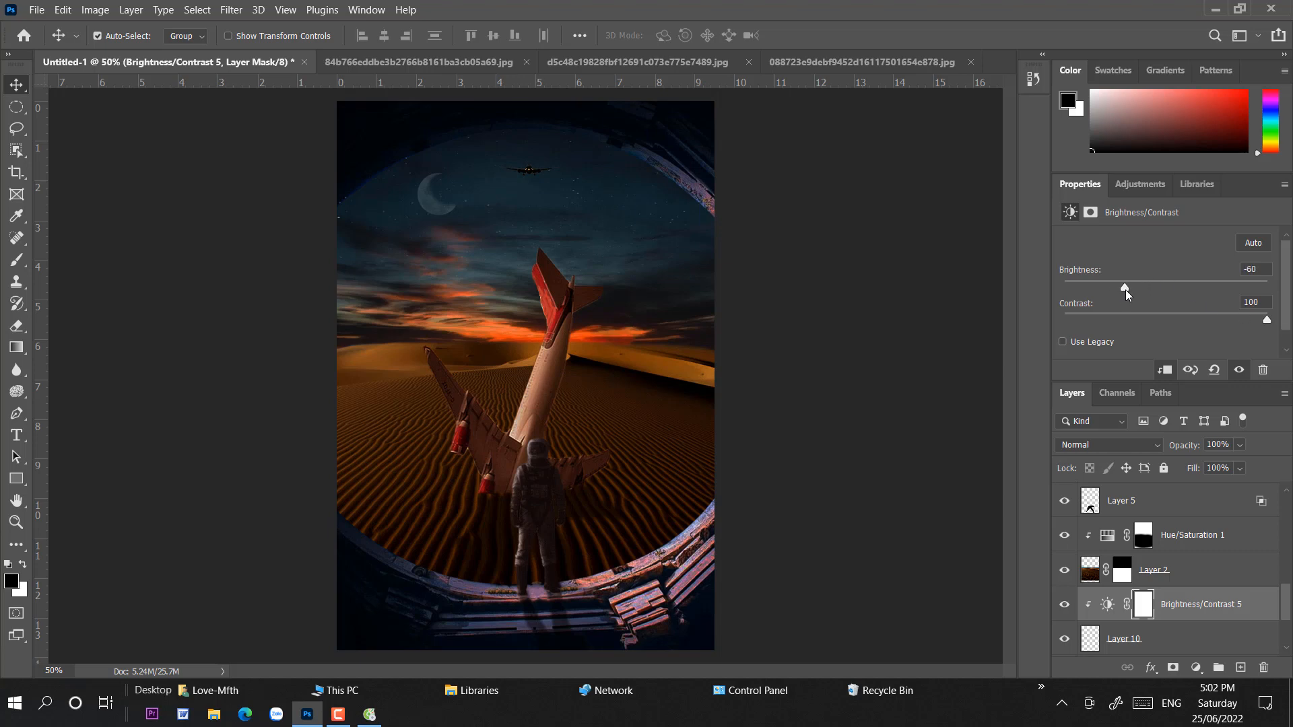
pyautogui.moveTo(1126, 290); pyautogui.dragTo(1147, 290)
# Scale the small flying airplane in the sky to about 1.73 by 0.36 cm
pyautogui.click(1176, 636)
pyautogui.hotkey('ctrl', 't')
pyautogui.moveTo(563, 178); pyautogui.dragTo(541, 156)
pyautogui.click(9, 82)
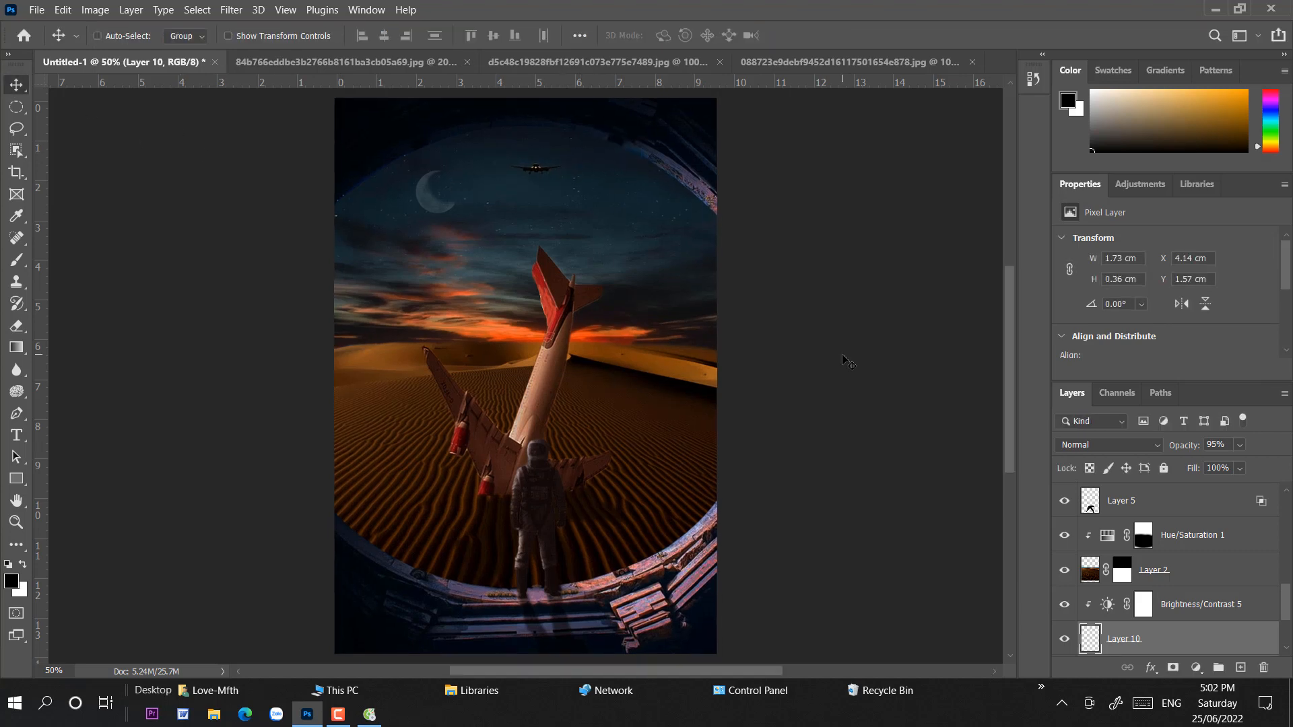
pyautogui.hotkey('ctrl', '+')
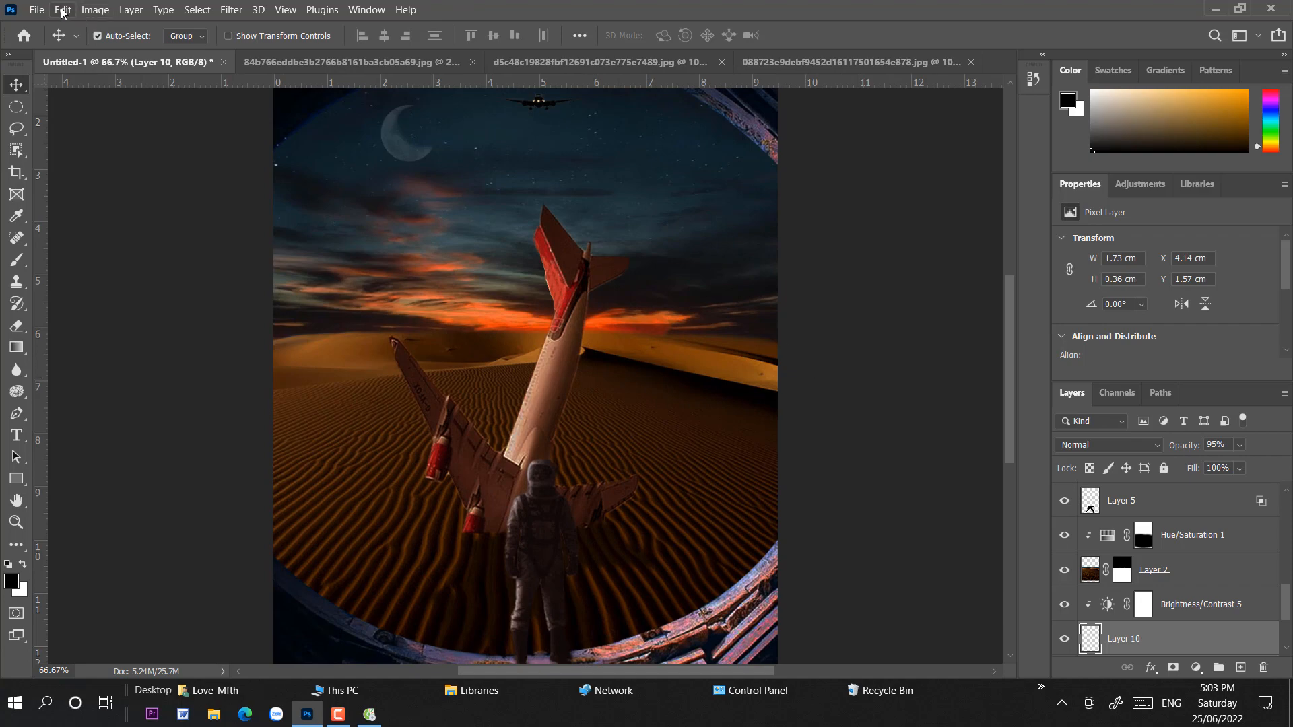
pyautogui.click(36, 10)
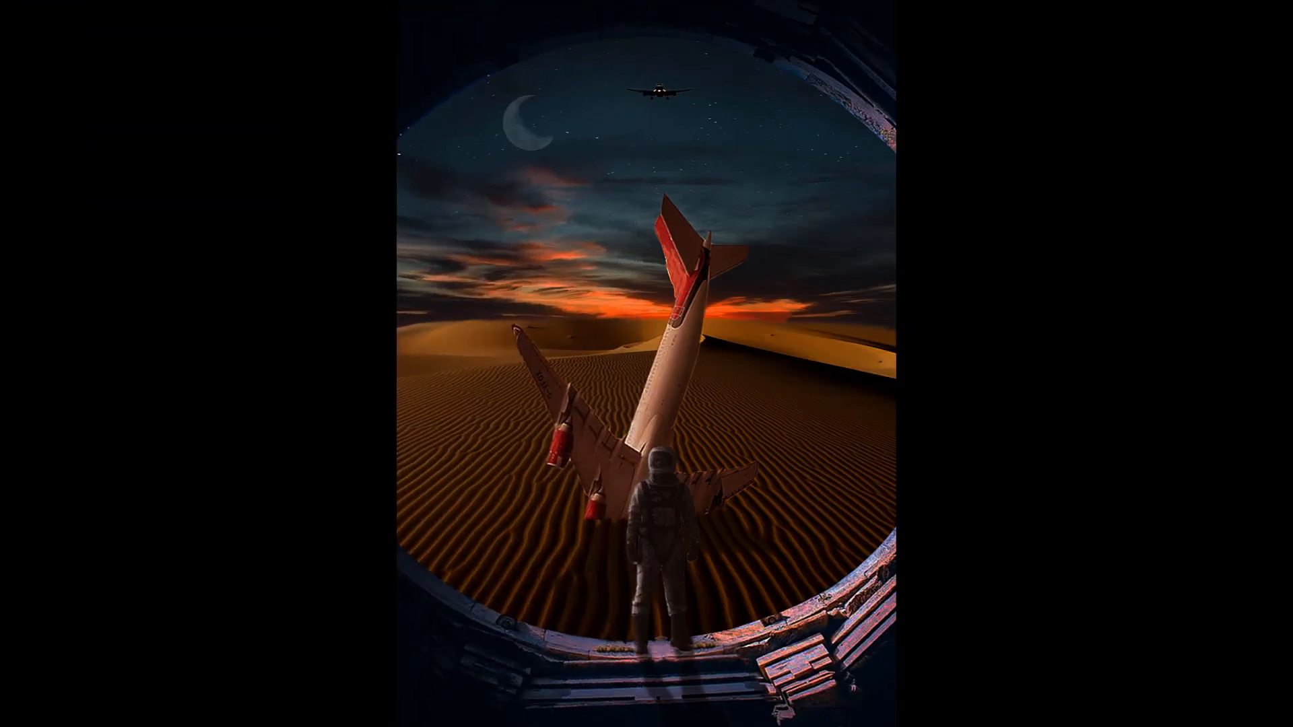